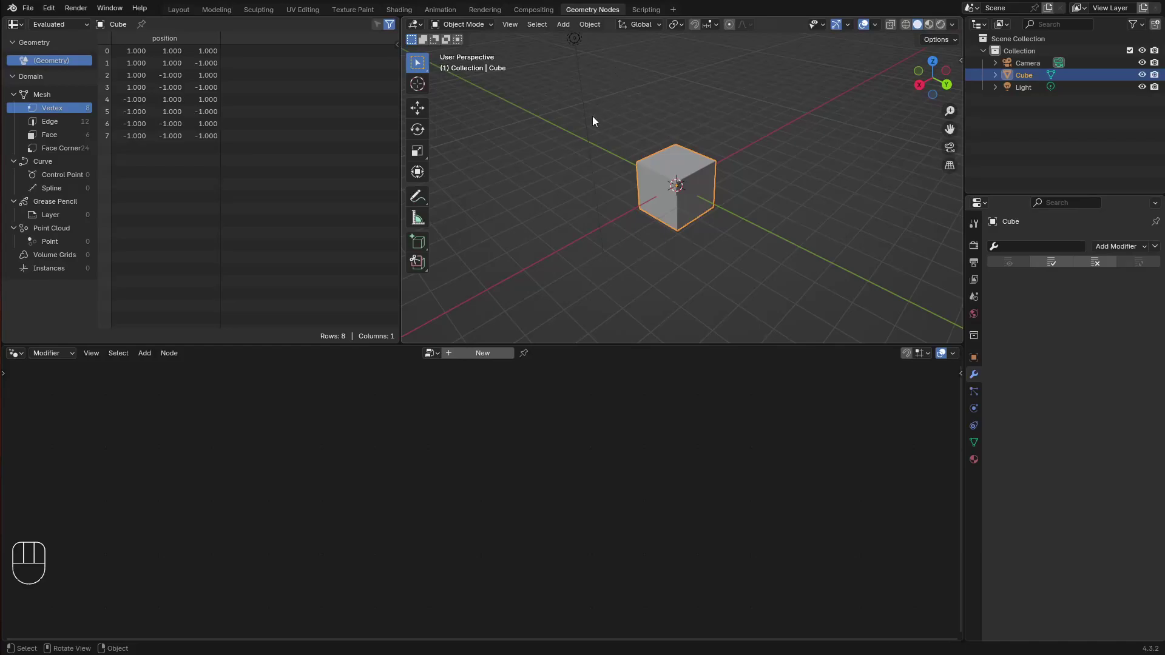
Create a new geometry nodes group on the cube and delete its Group Input node
left_click(471, 353)
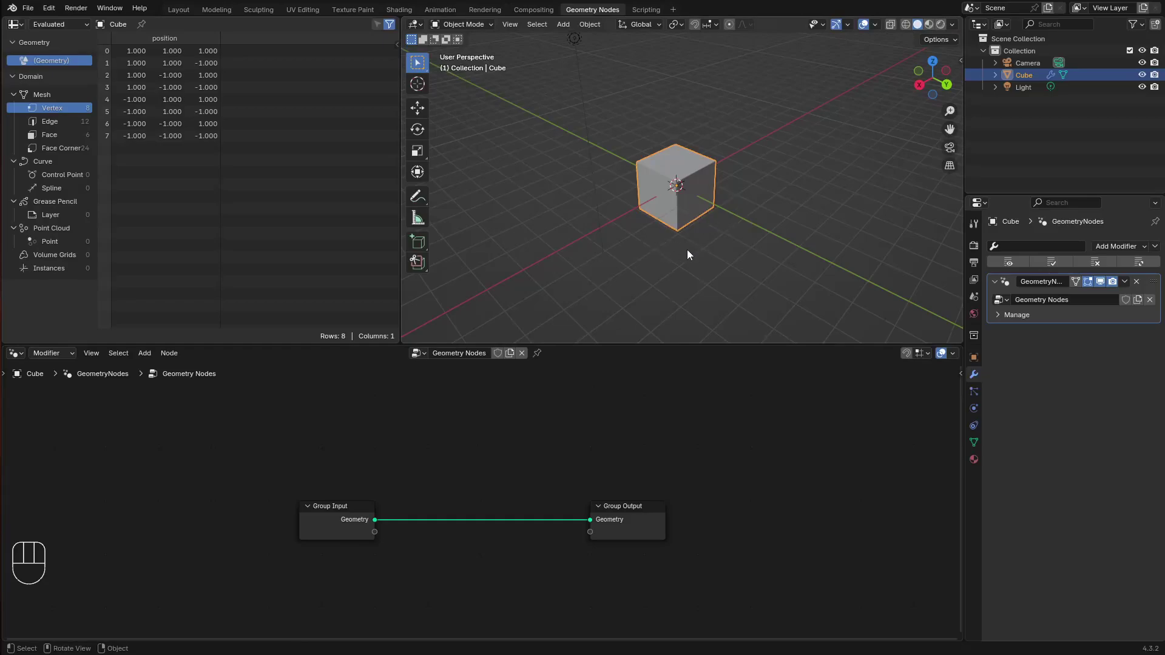
middle_click_drag(423, 499, 496, 501)
left_click_drag(484, 443, 395, 513)
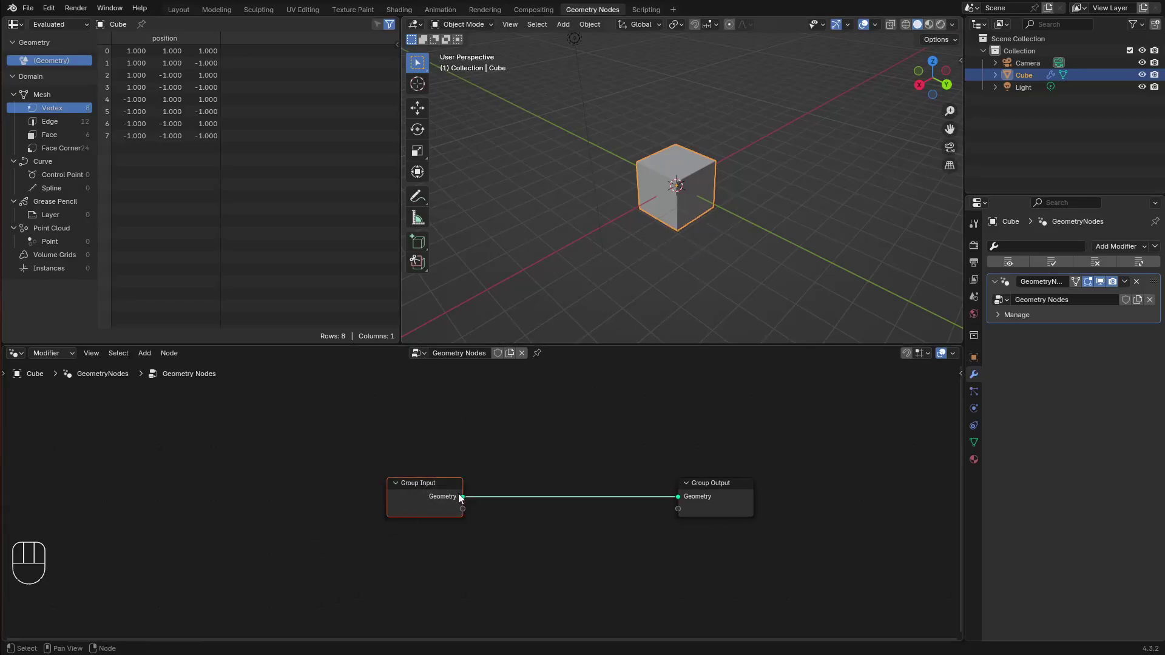
key("x")
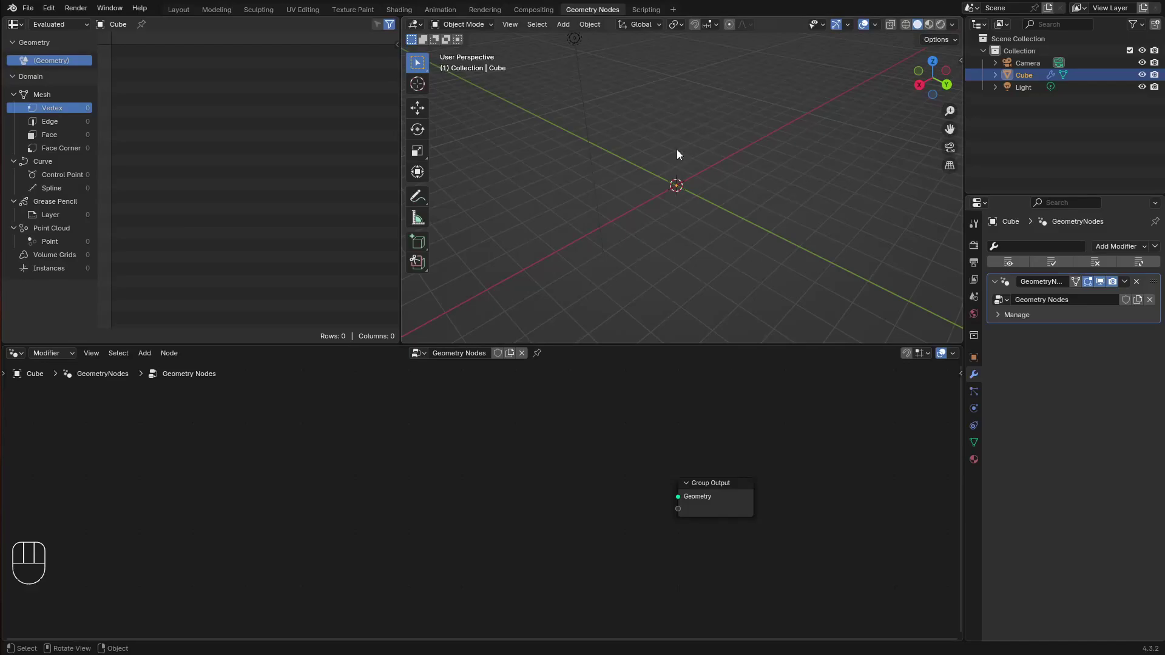
key("shift+a")
mouse_move(403, 446)
left_click(458, 467)
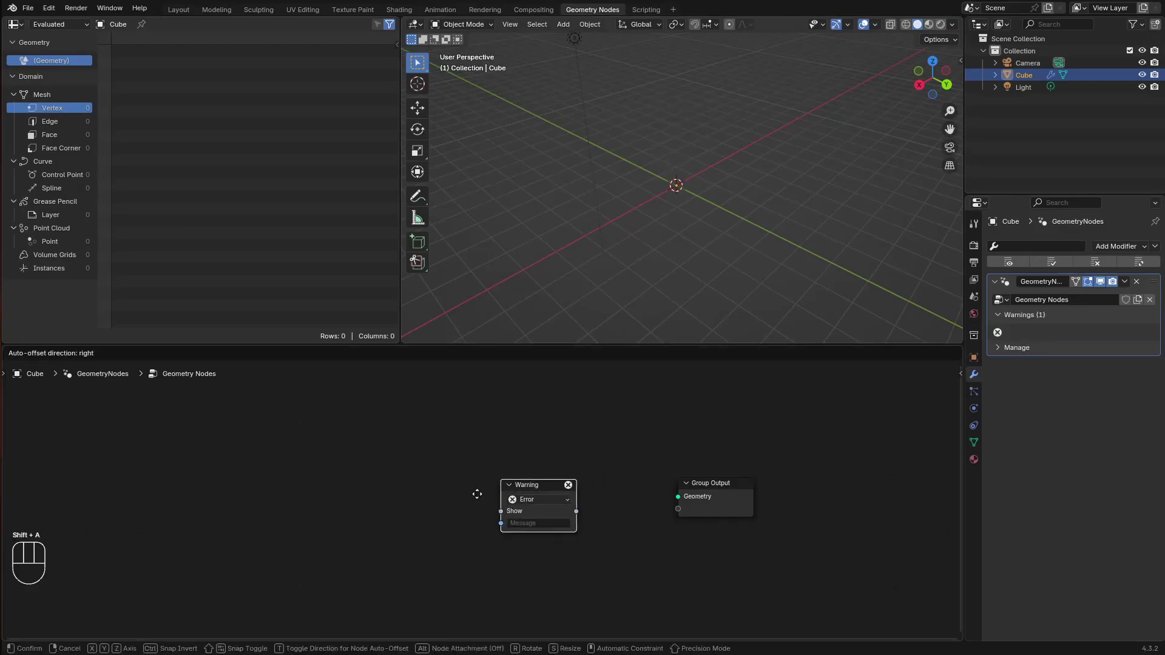
left_click(419, 485)
left_click(446, 505)
key("x")
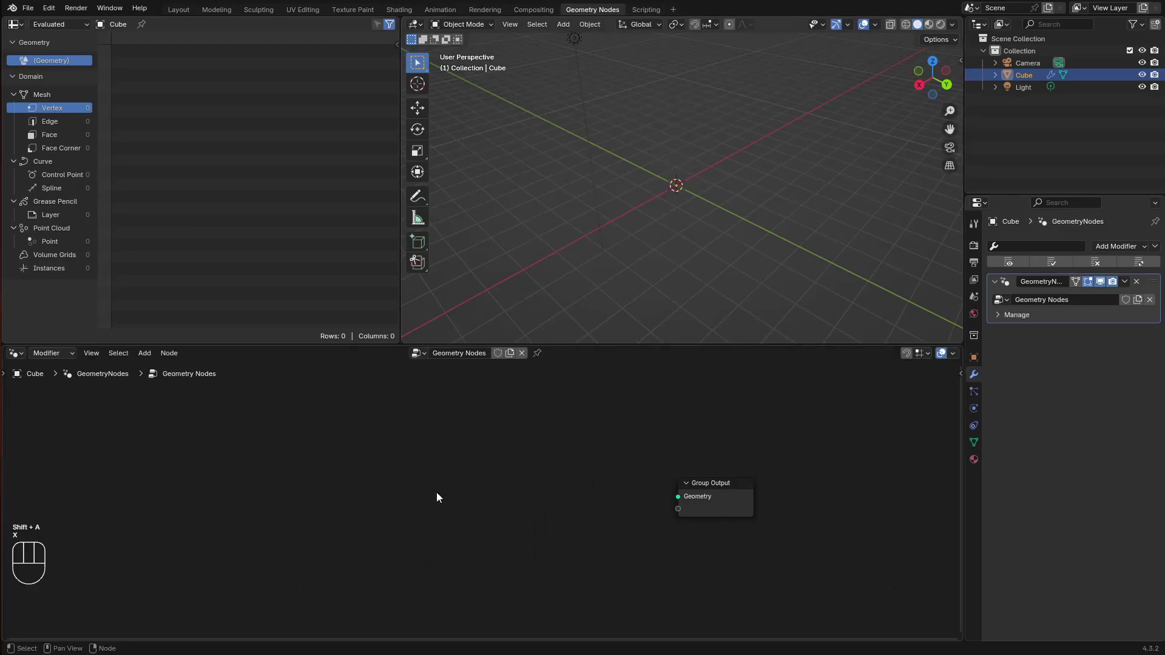
Add a Curve Line node to the node tree, well before the Group Output node
key("a")
key("shift+a")
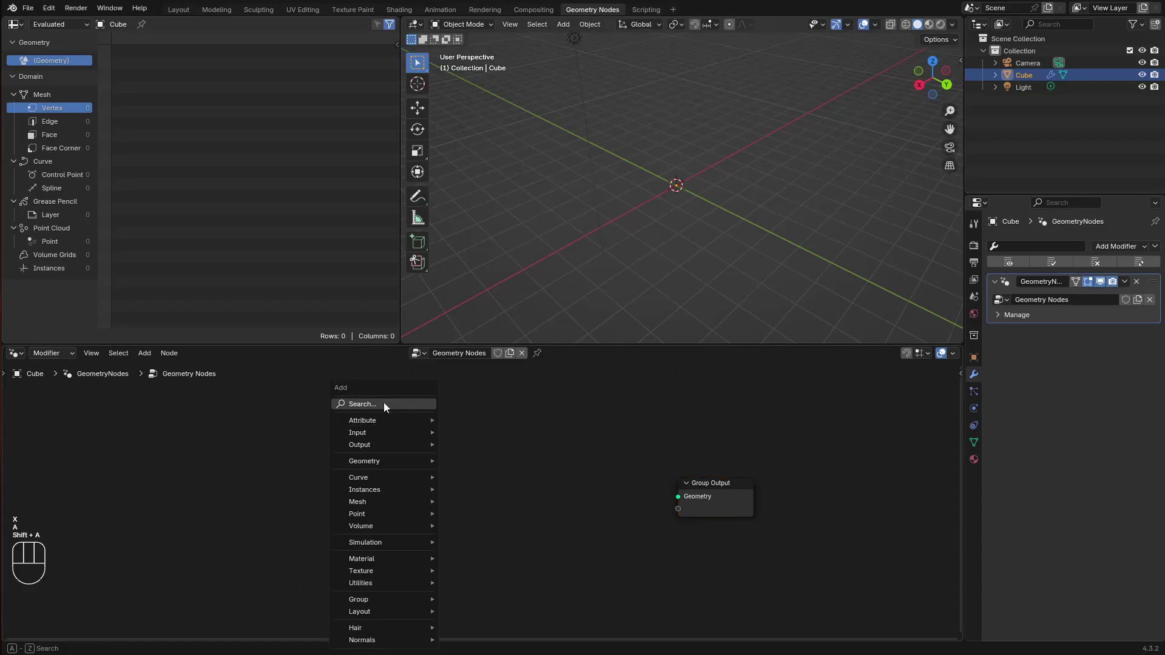
type("curve line")
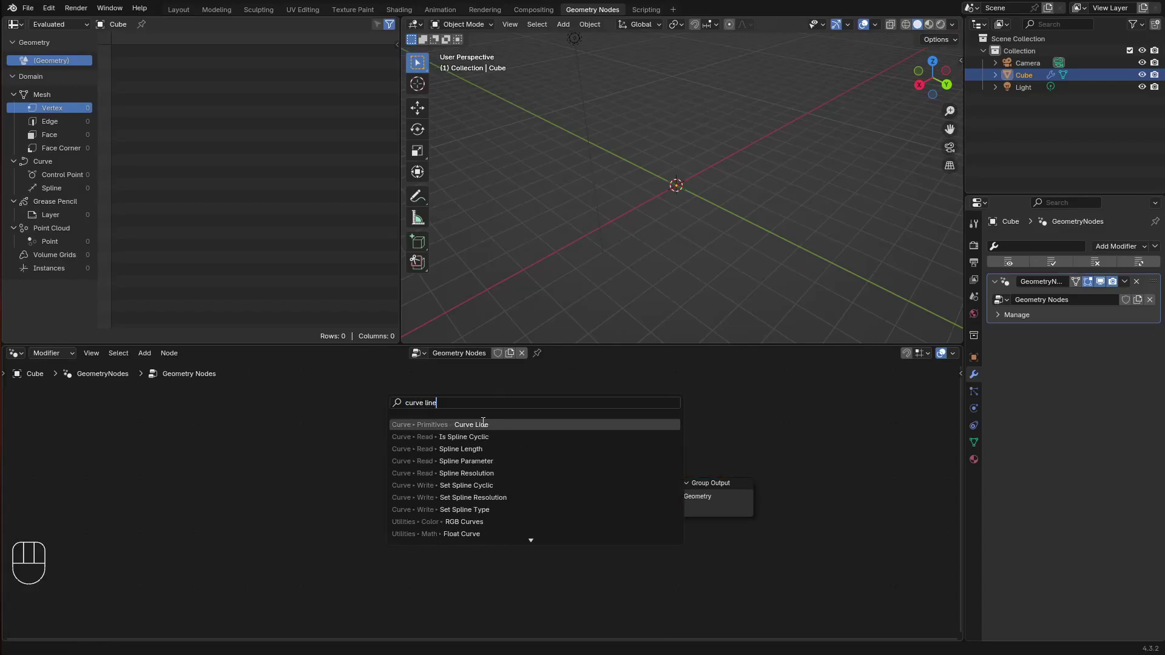
left_click(483, 424)
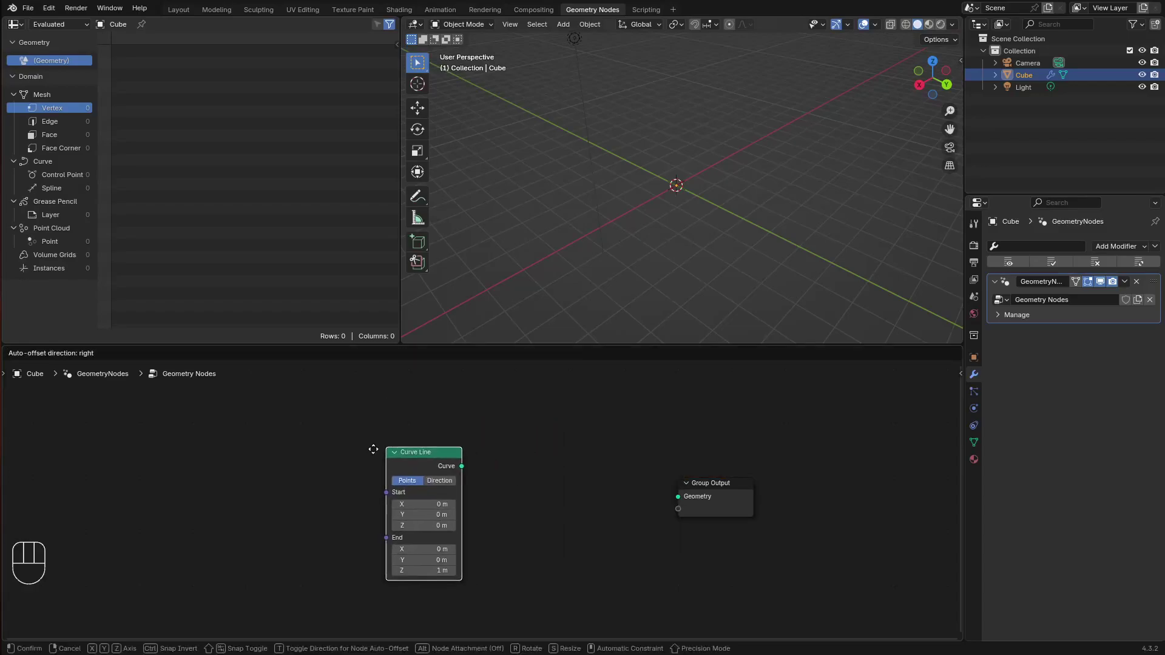
left_click(373, 456)
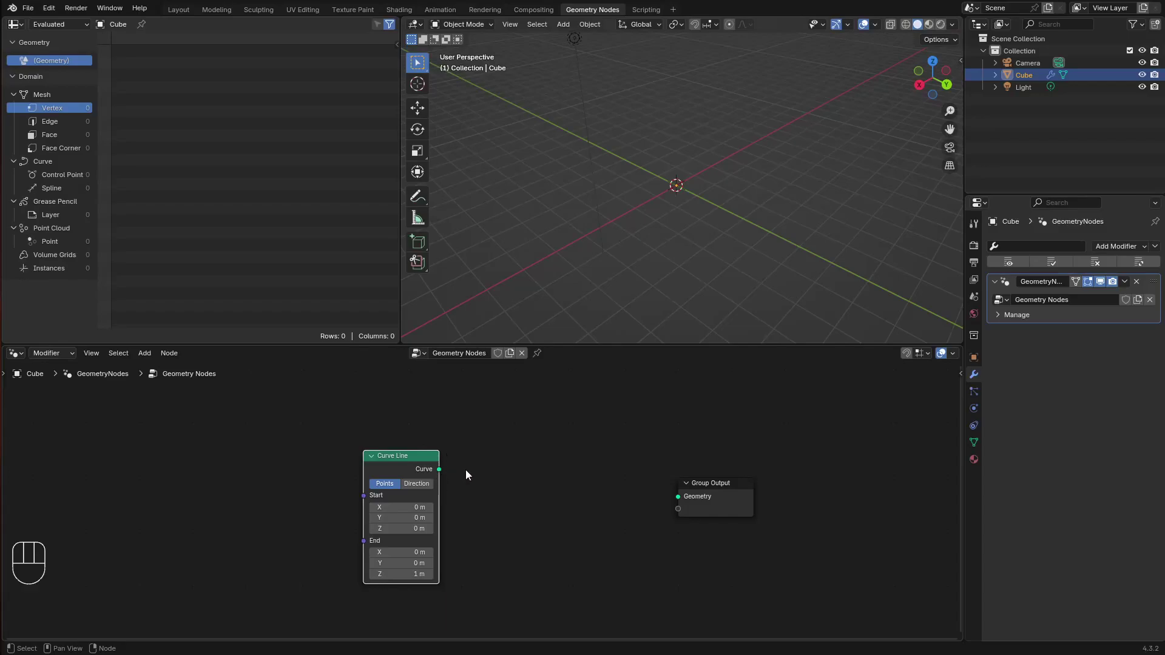
Preview the Curve Line output in the viewport through a Viewer node
key("shift+ctrl")
left_click(408, 459, "ctrl+shift")
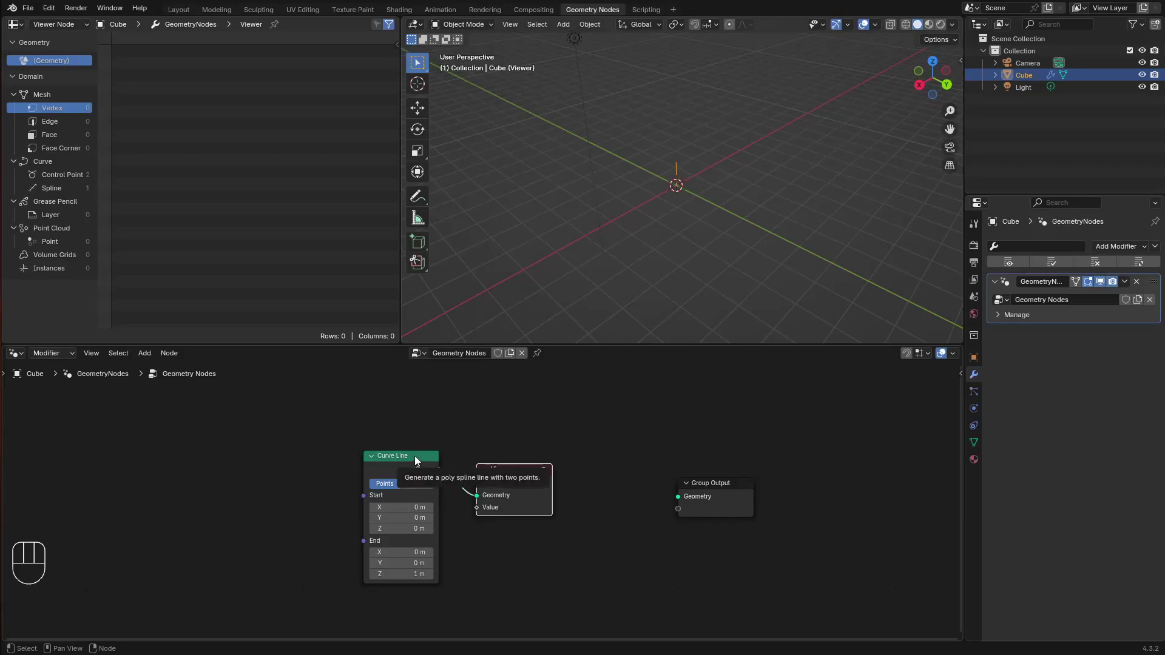
scroll(688, 210, "up", 3)
middle_click_drag(688, 210, 686, 195)
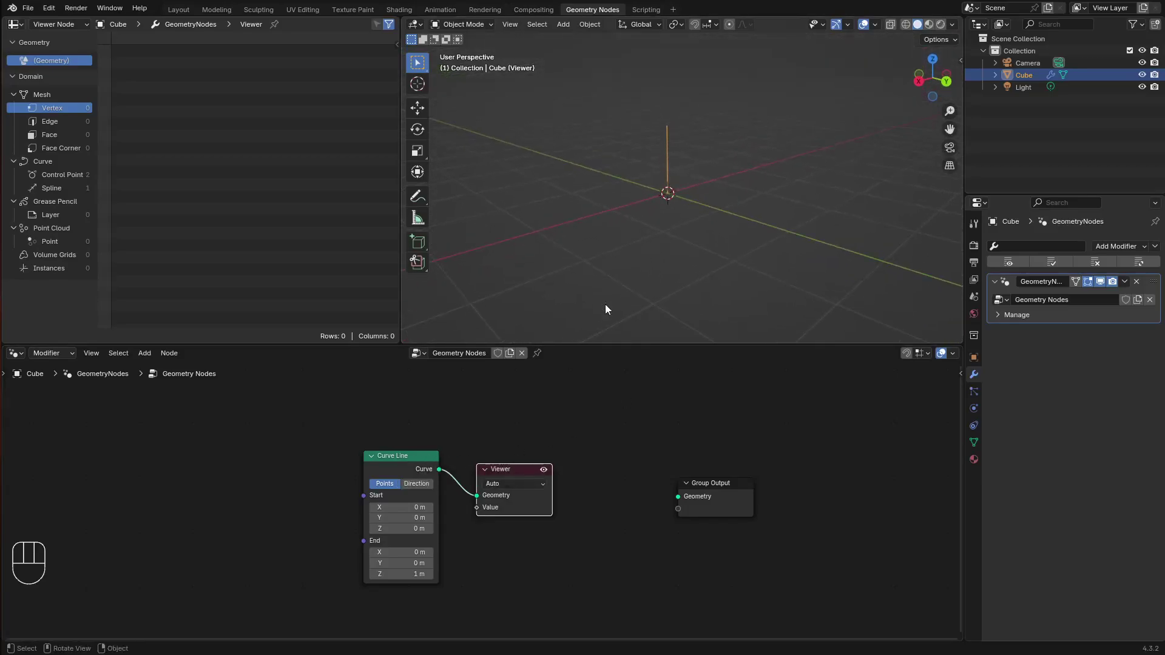
Spread the Curve Line, Viewer and Group Output nodes apart to leave room for more nodes between them
left_click_drag(533, 403, 291, 521)
mouse_move(506, 471)
left_mouse_down()
mouse_move(411, 472)
mouse_move(485, 462)
left_mouse_up()
left_click(520, 438)
left_click_drag(331, 464, 260, 468)
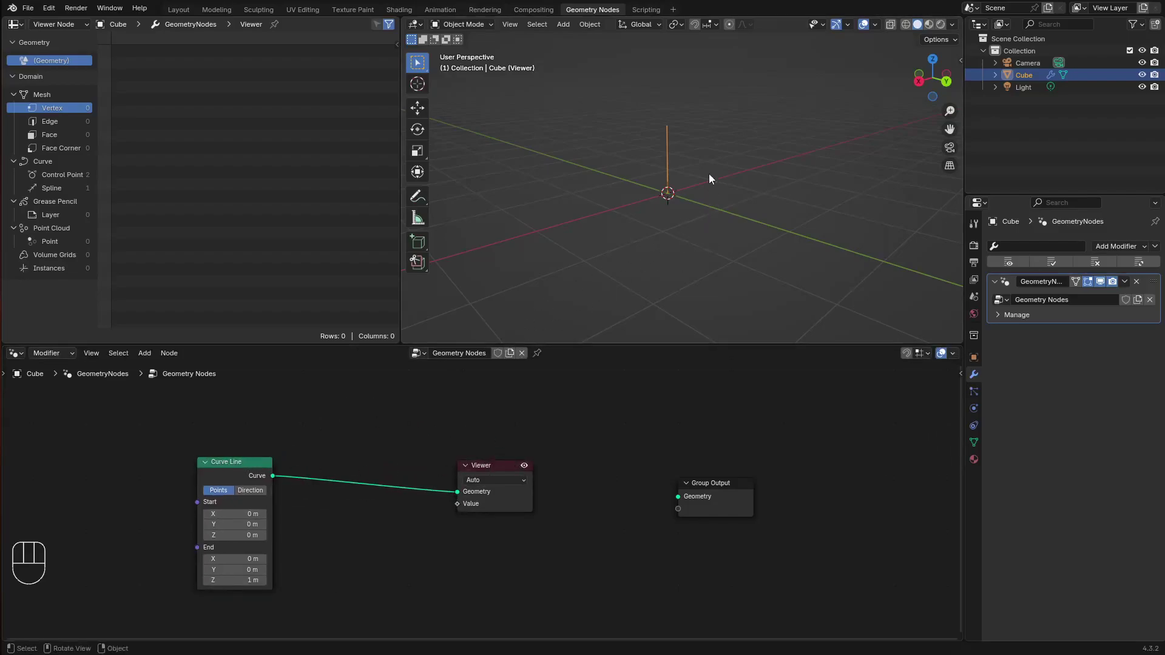
left_click_drag(722, 484, 819, 467)
left_click_drag(511, 463, 660, 491)
left_click(577, 457)
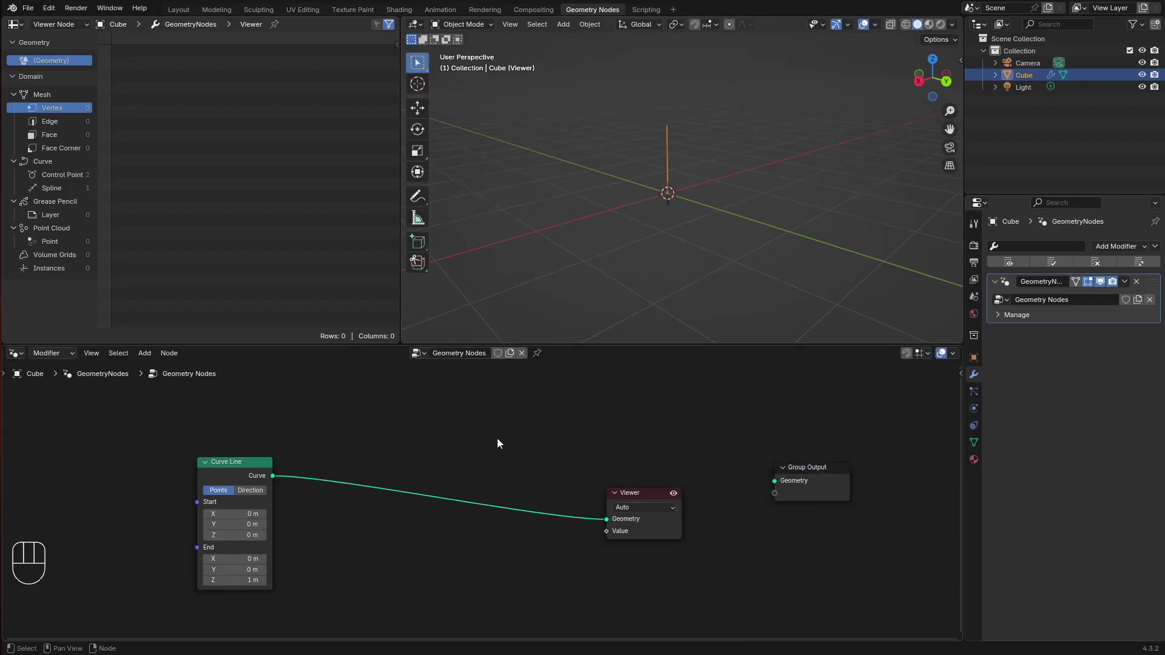
Insert a Curve to Mesh node between Curve Line and Viewer, and move Curve Line farther away from it
key("shift+a")
type("c")
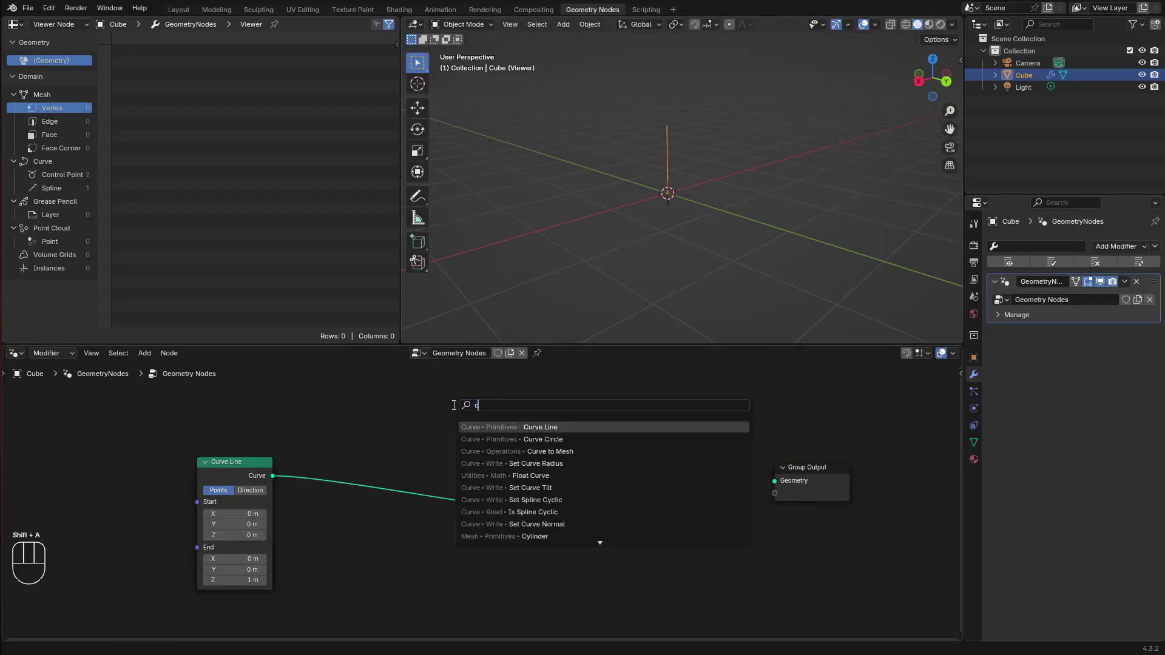
type("urve to me")
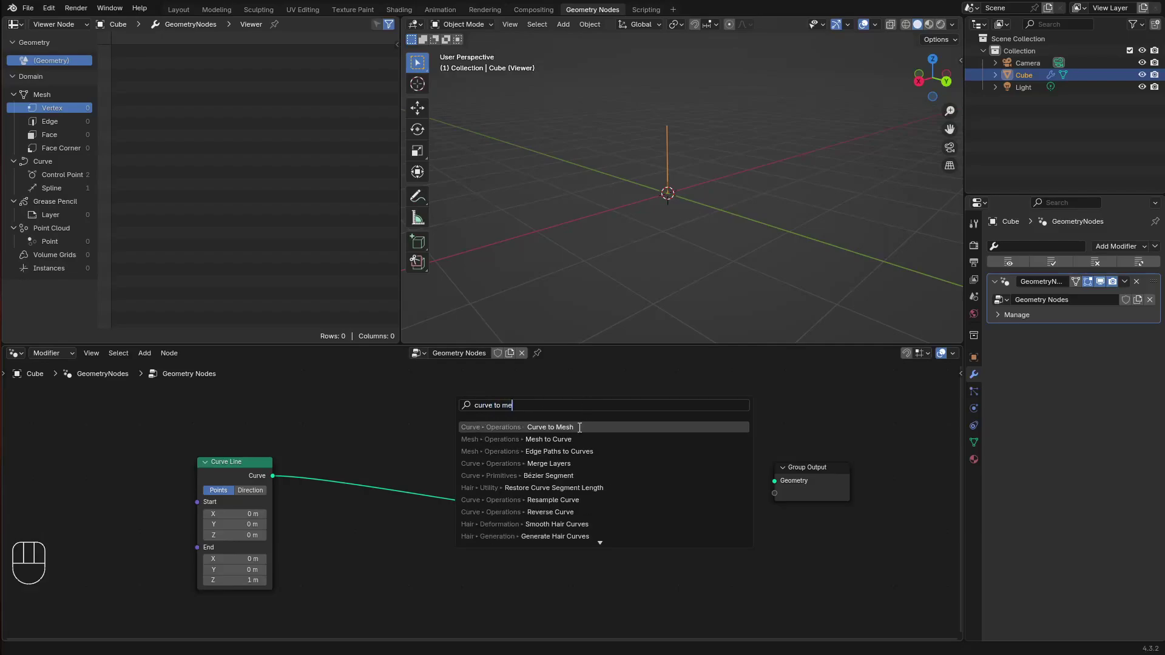
left_click(579, 427)
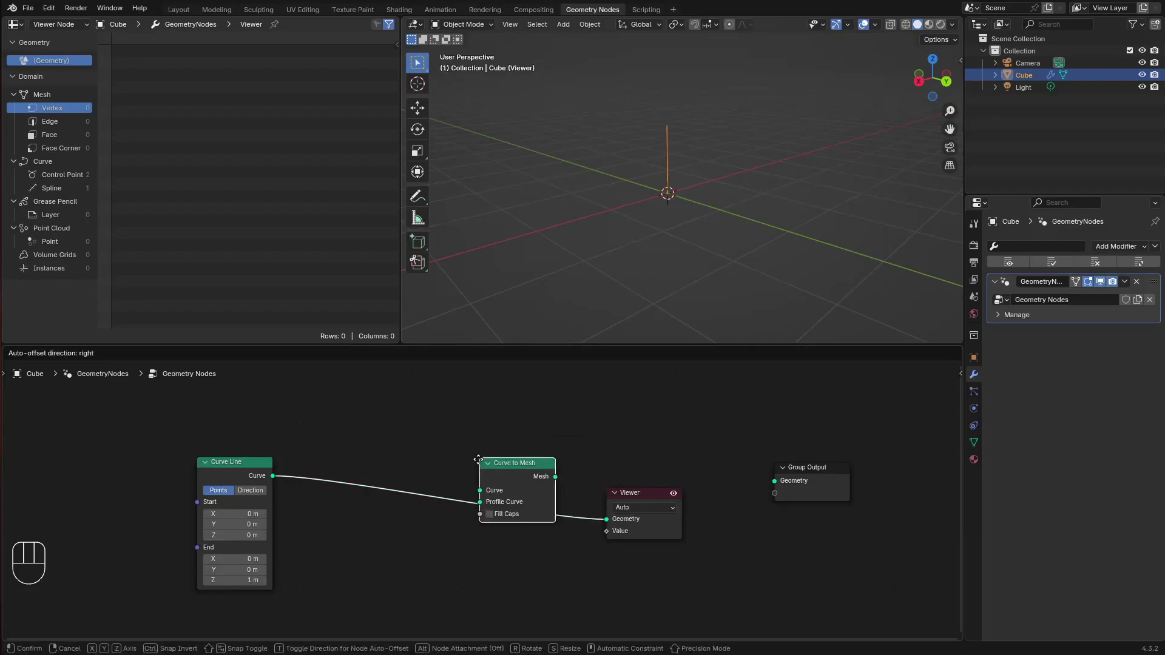
left_click(583, 467)
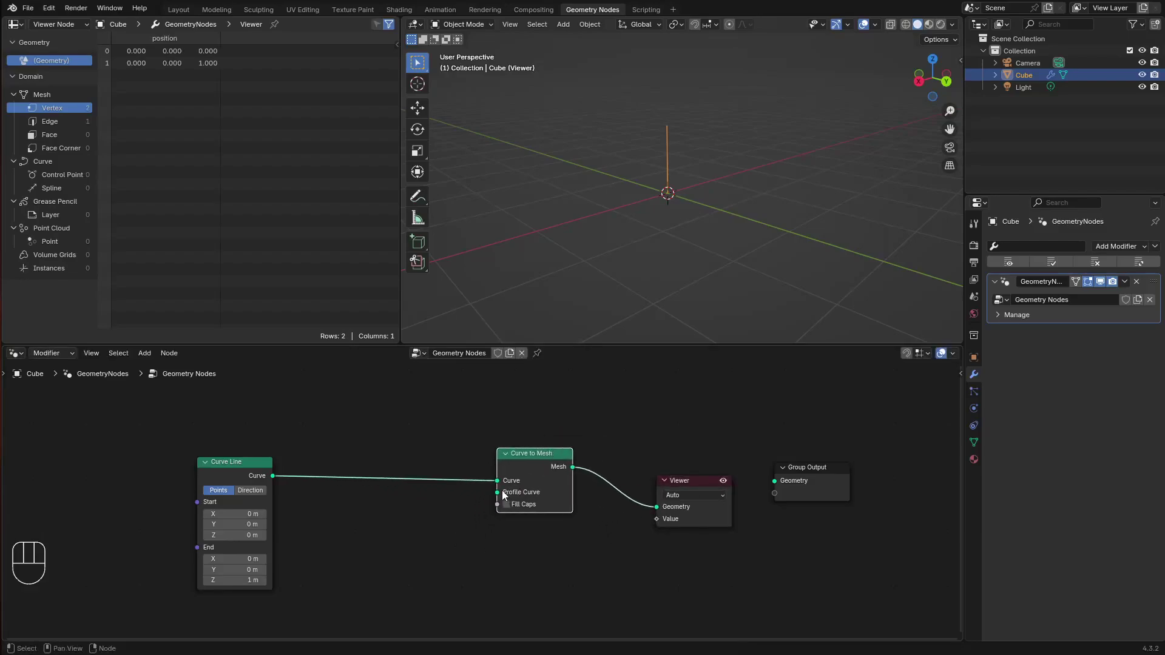
left_click_drag(247, 476, 191, 440)
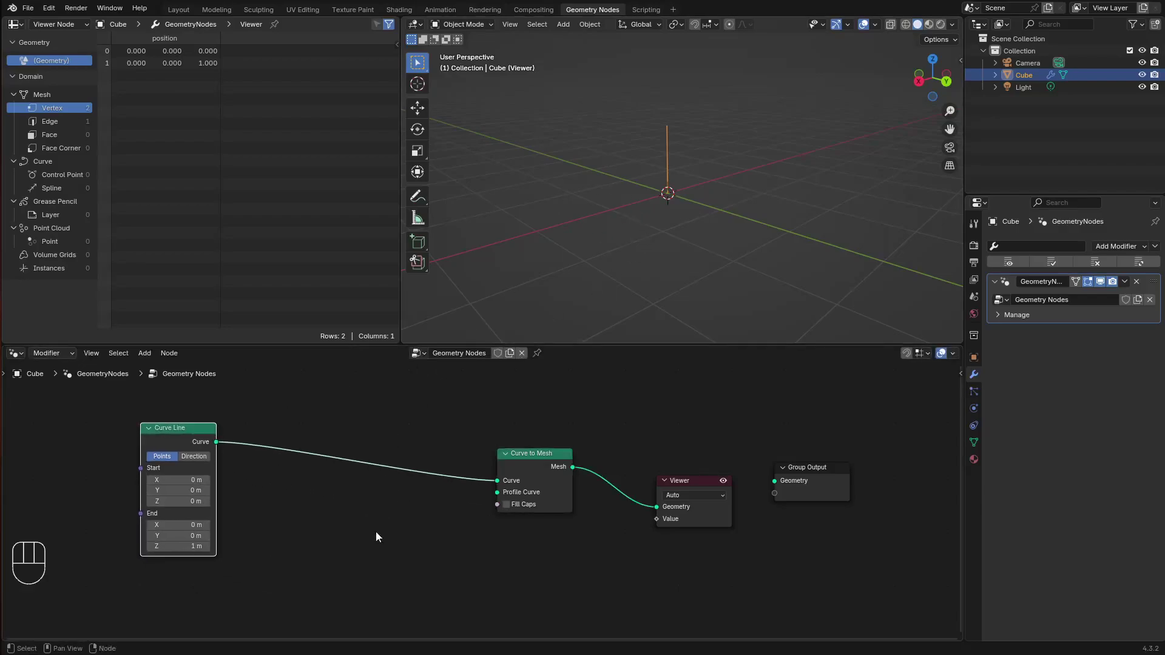
Add a Curve Circle node and connect its Curve output to the Profile Curve input of Curve to Mesh
middle_click_drag(376, 532, 406, 538)
key("shift+a")
left_click(380, 405)
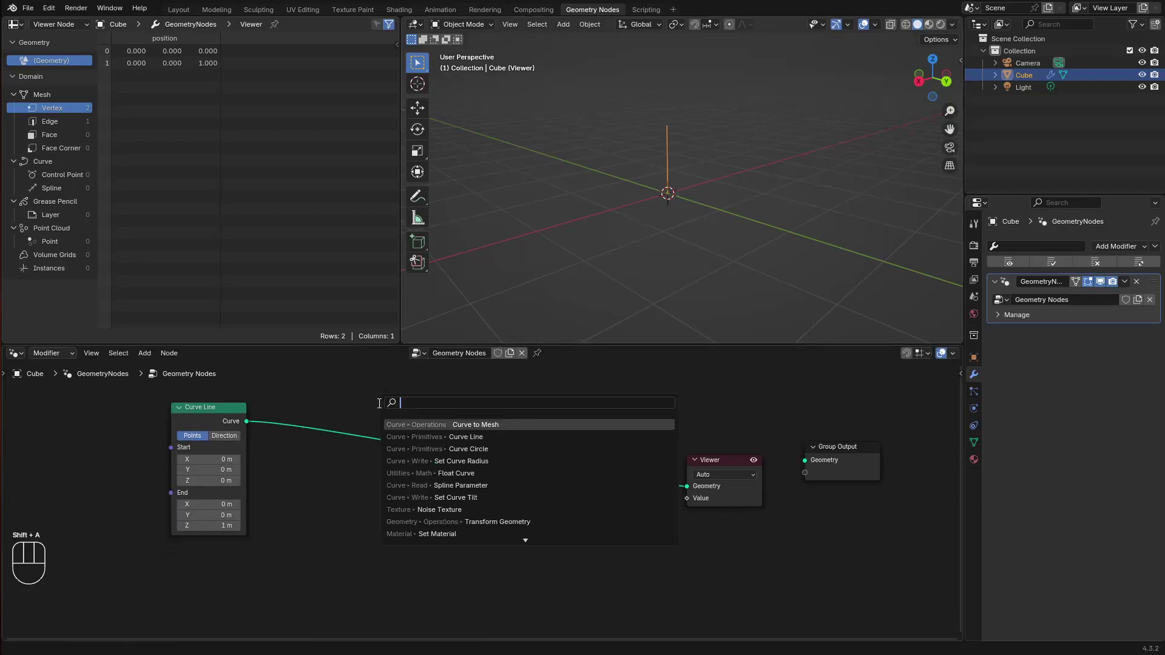
type("curve cir")
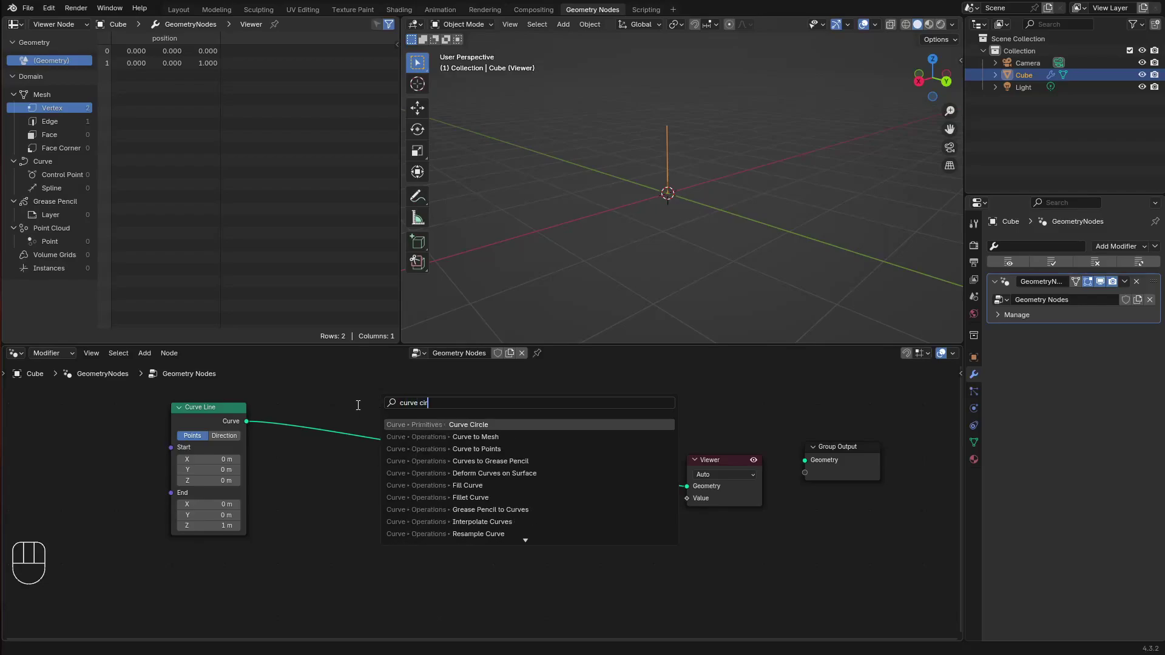
left_click(467, 425)
left_click(396, 491)
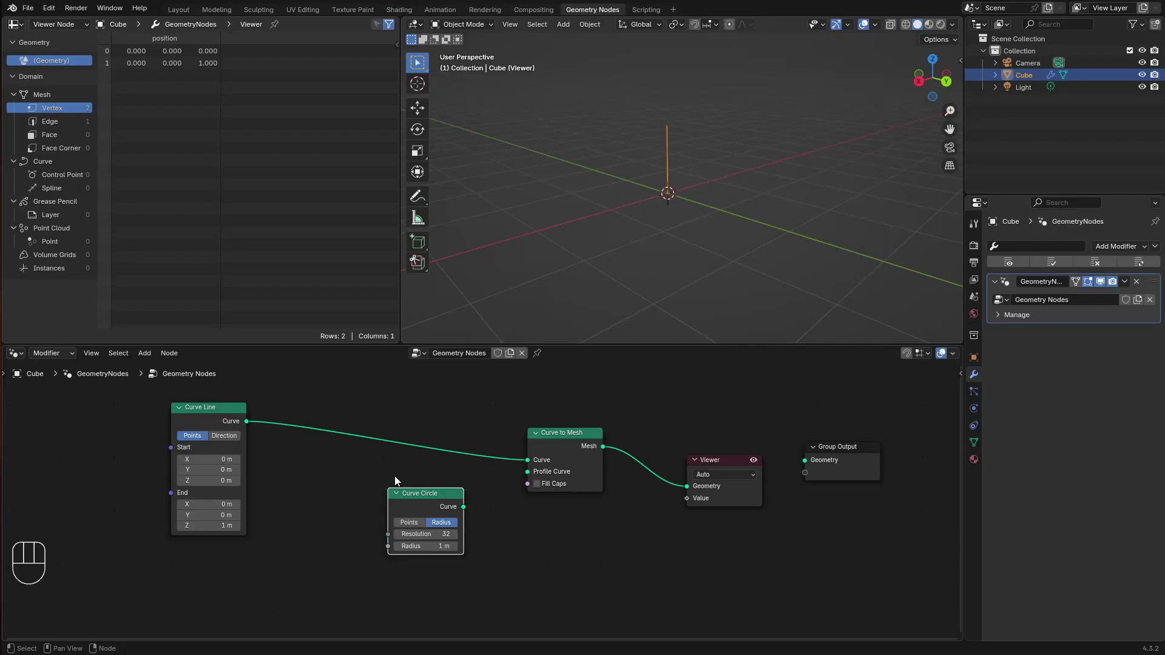
left_click_drag(464, 507, 528, 471)
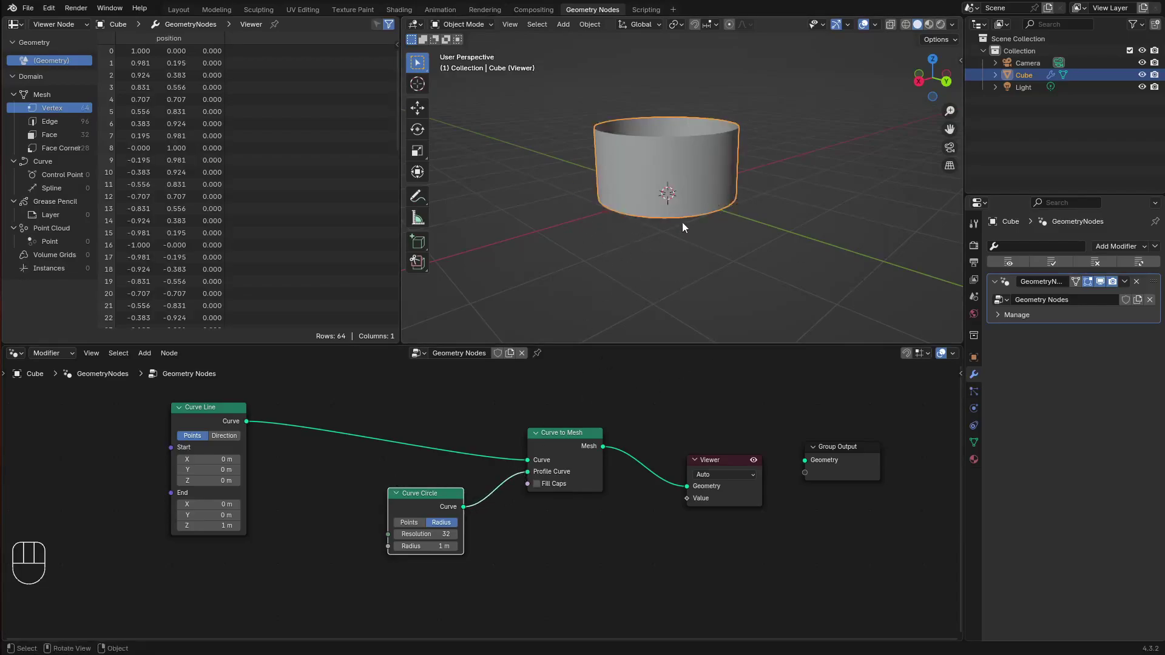
Set the Curve Circle radius to 0.2 m and move the node lower, clear of the Curve Line link
middle_click_drag(683, 223, 754, 192)
middle_click_drag(675, 282, 744, 195)
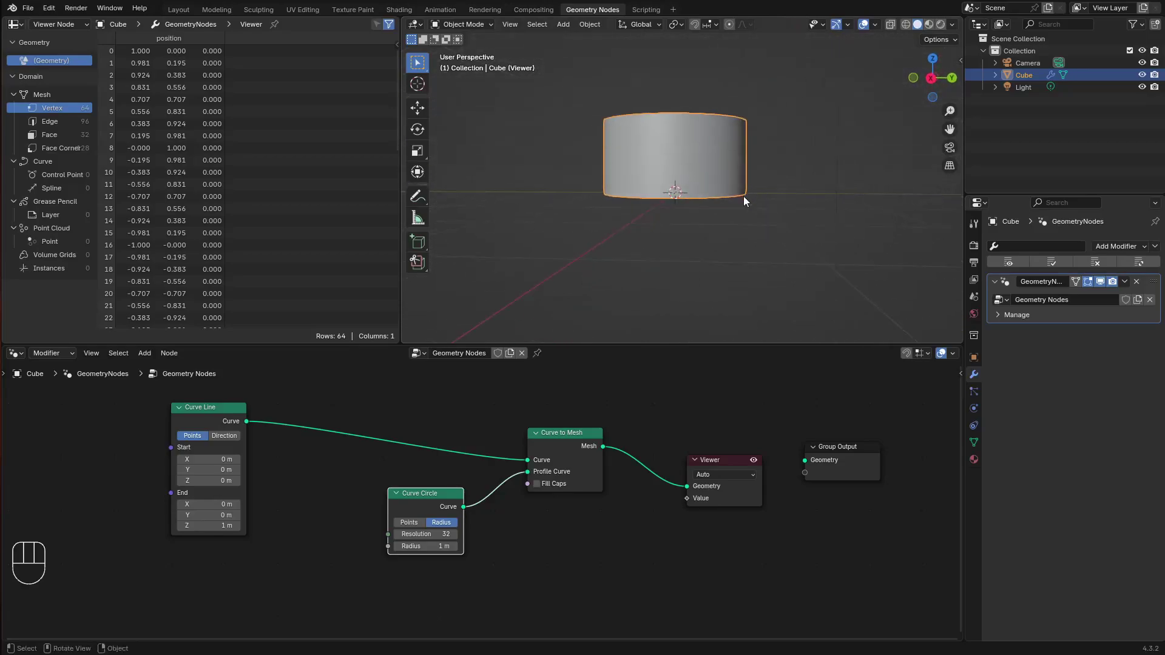
left_click_drag(441, 549, 404, 549)
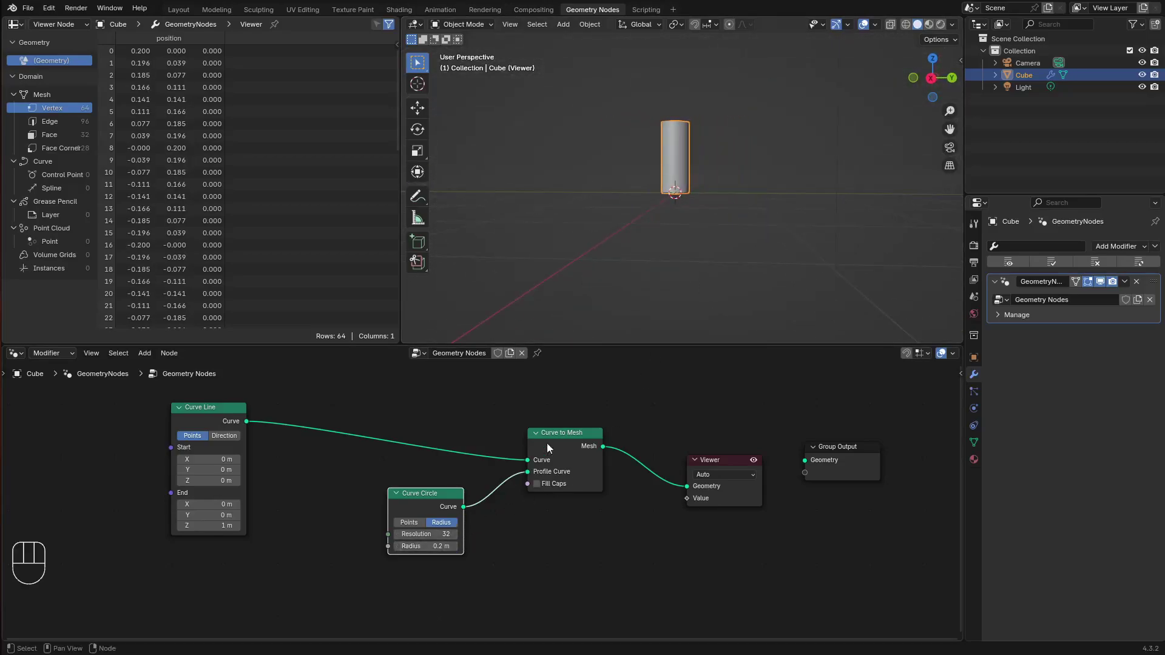
left_click_drag(430, 511, 441, 571)
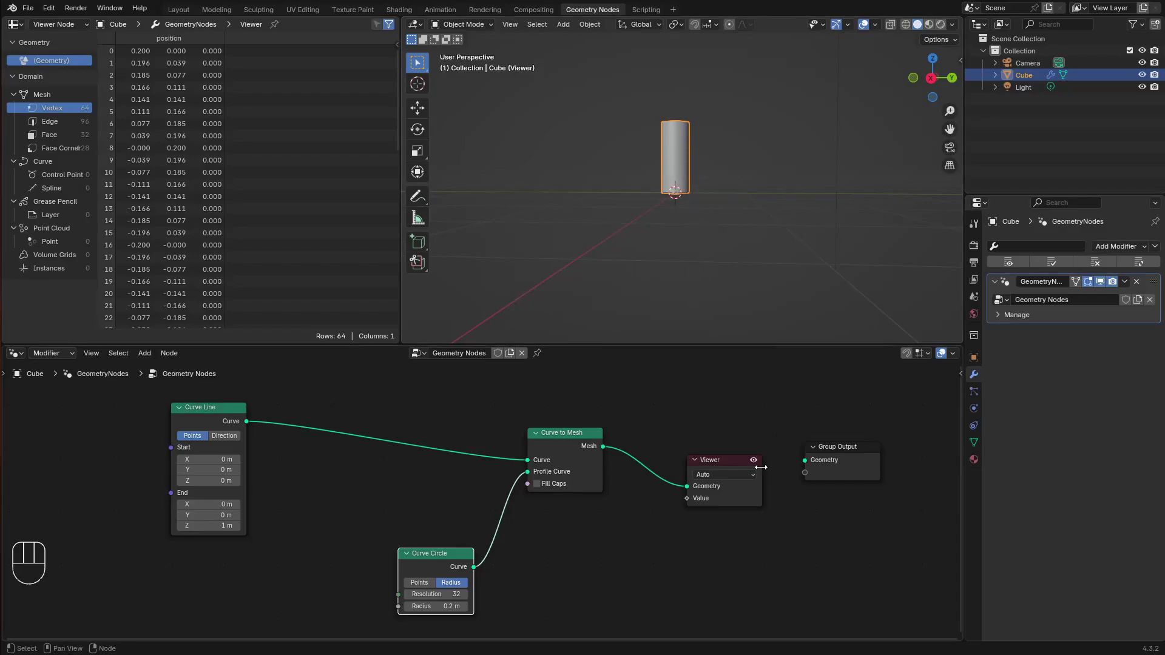
Insert a Set Curve Radius node between Curve Line and Curve to Mesh, with Curve Line moved farther back
middle_click_drag(483, 529, 592, 579)
left_click_drag(324, 459, 219, 447)
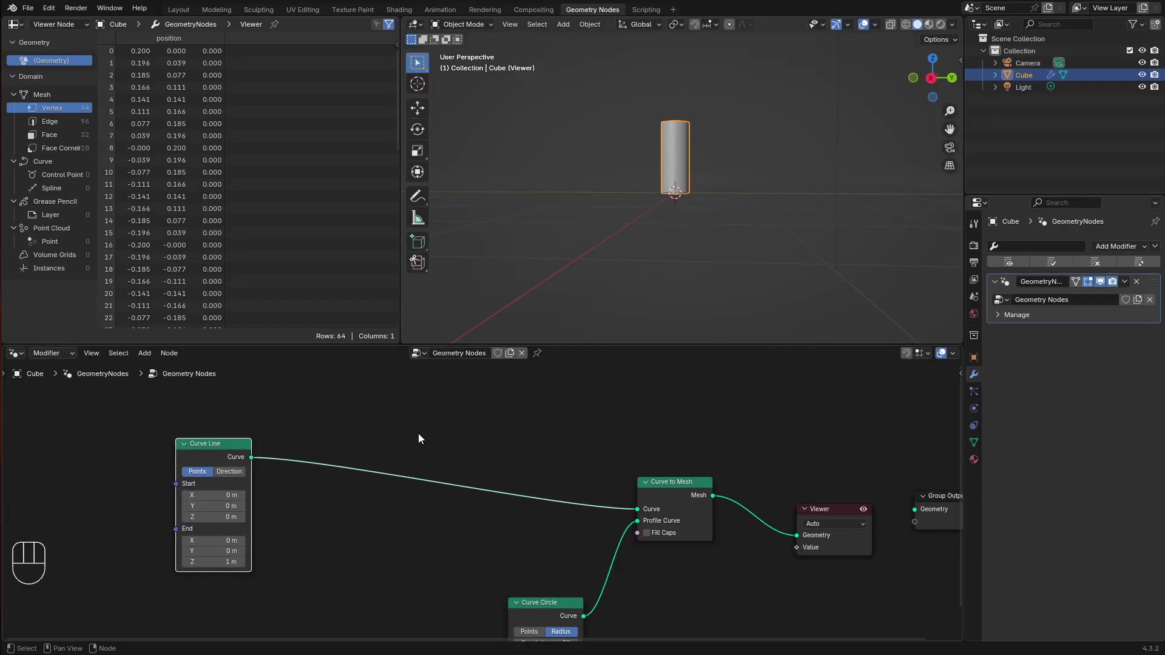
key("shift+a")
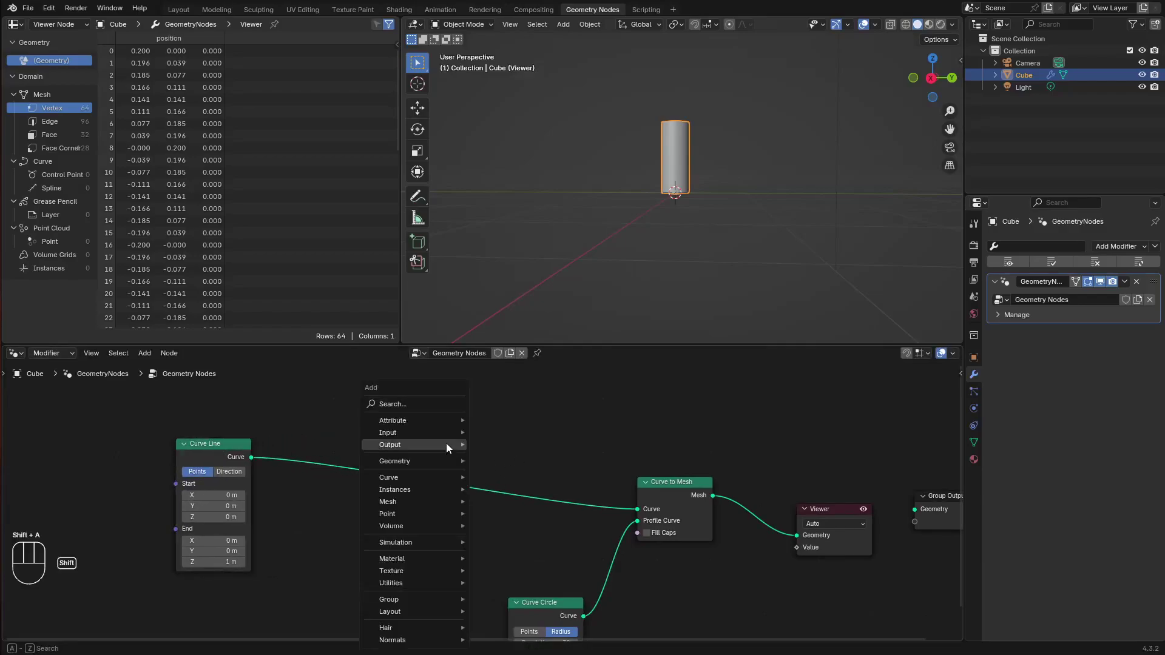
left_click(414, 407)
type("set ")
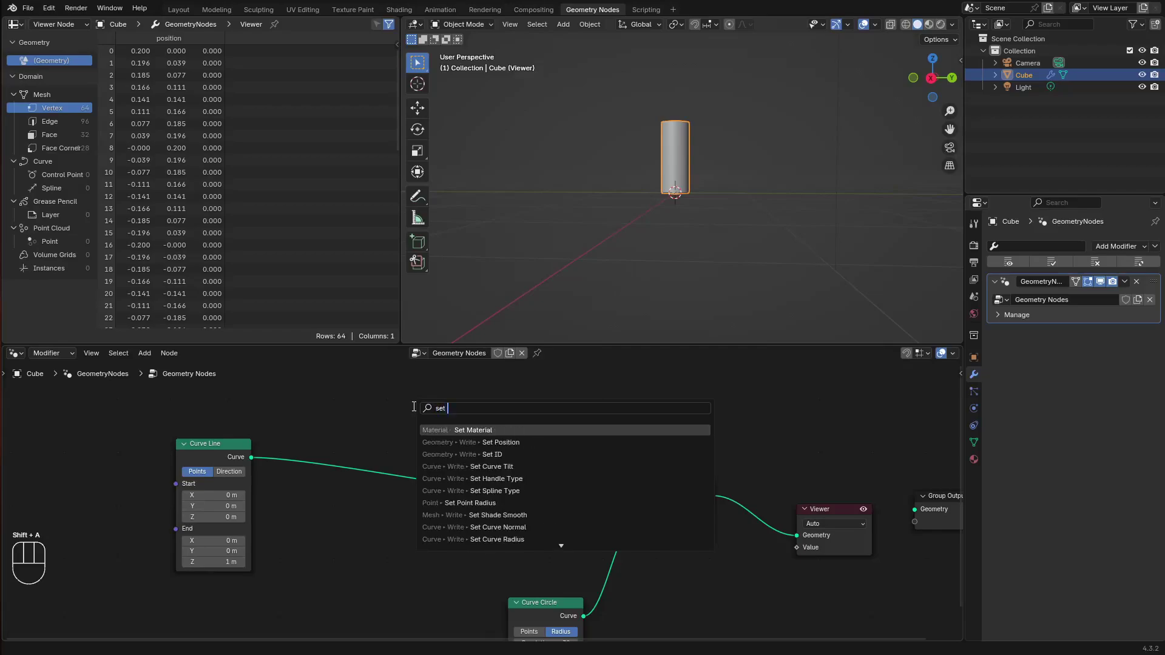
type("curve radius")
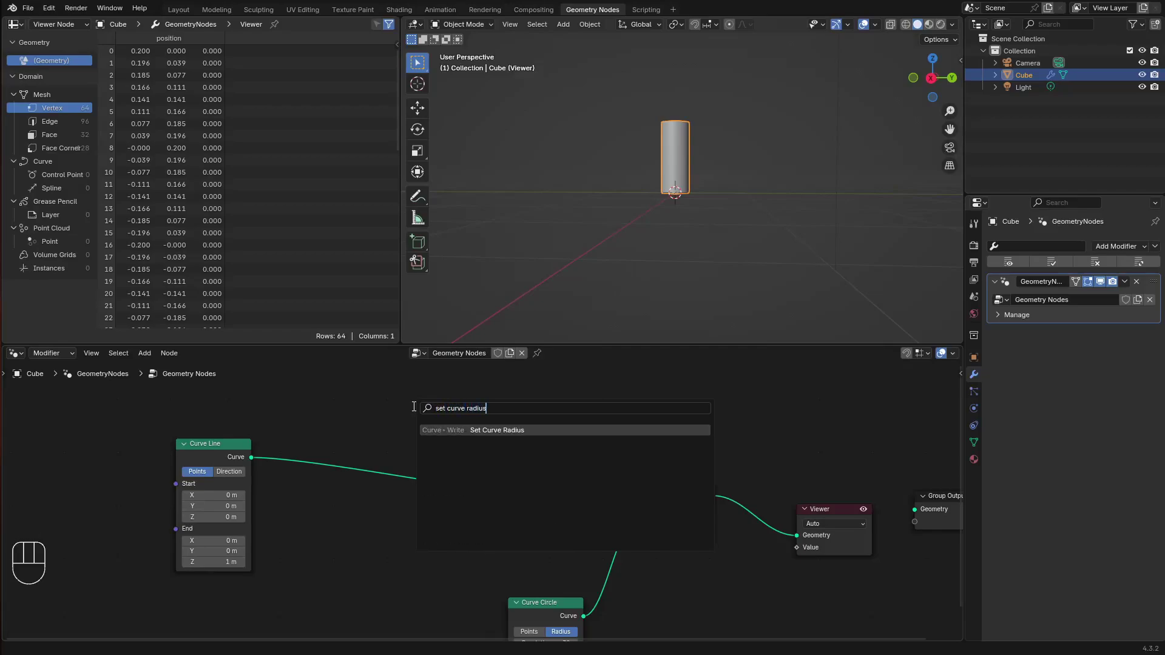
left_click(526, 428)
left_click(428, 450)
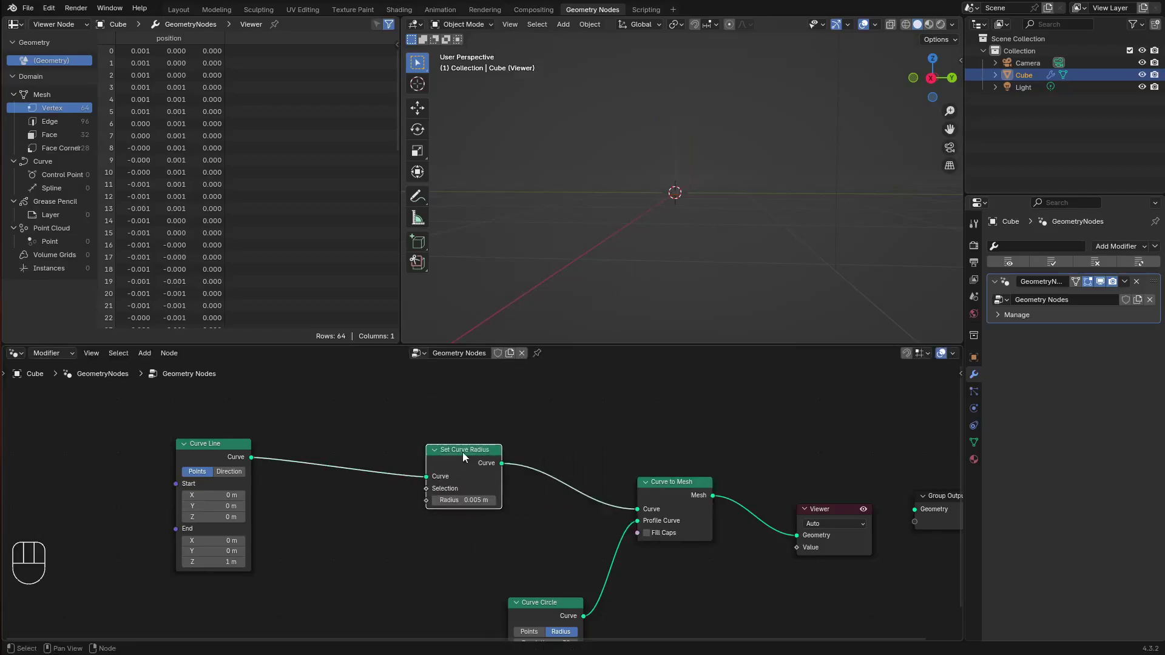
middle_click_drag(185, 489, 210, 475)
left_click_drag(209, 474, 146, 467)
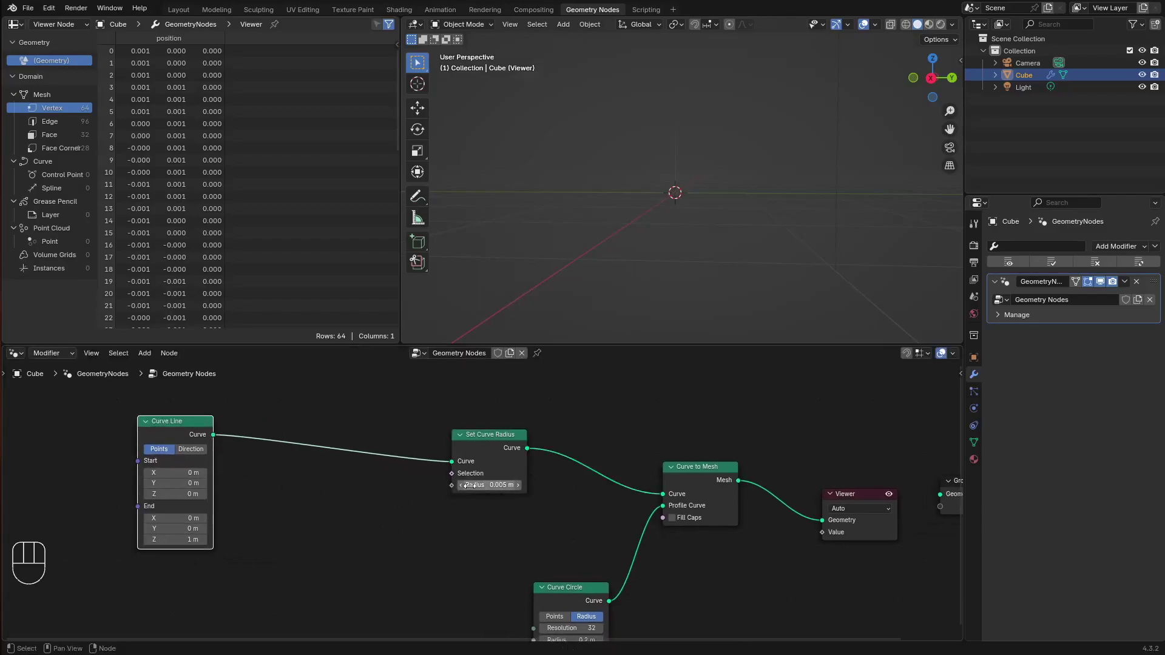
Add a Spline Parameter node below Curve Line and connect its Factor output to the Radius input of Set Curve Radius
left_click_drag(451, 485, 355, 546)
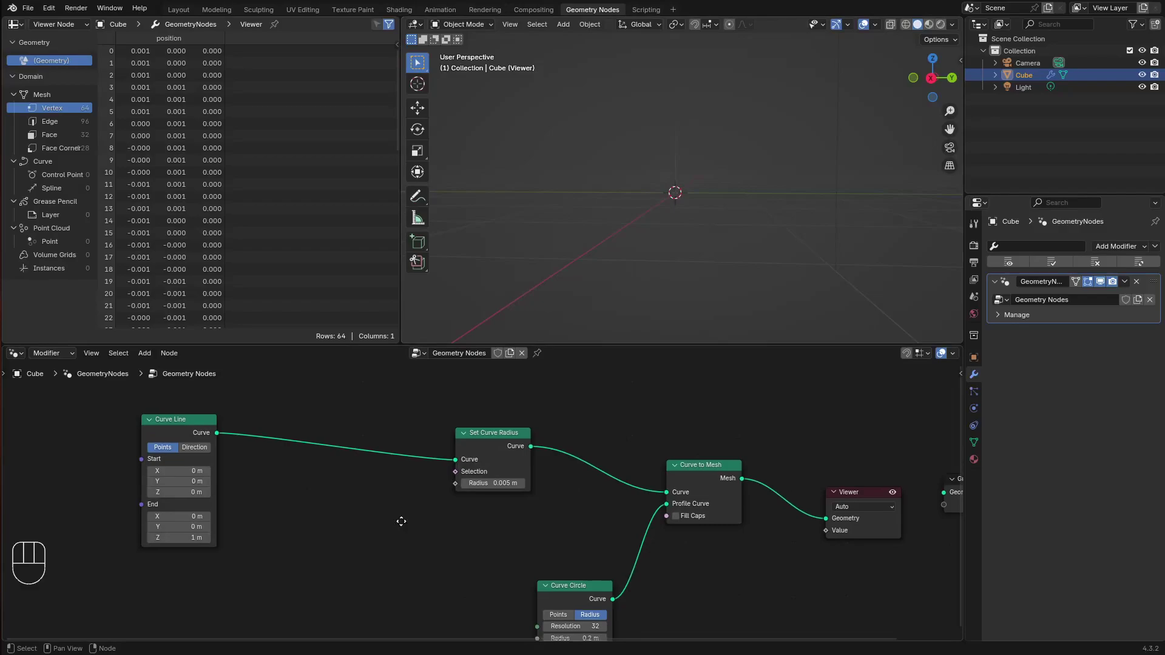
middle_click_drag(403, 520, 471, 489)
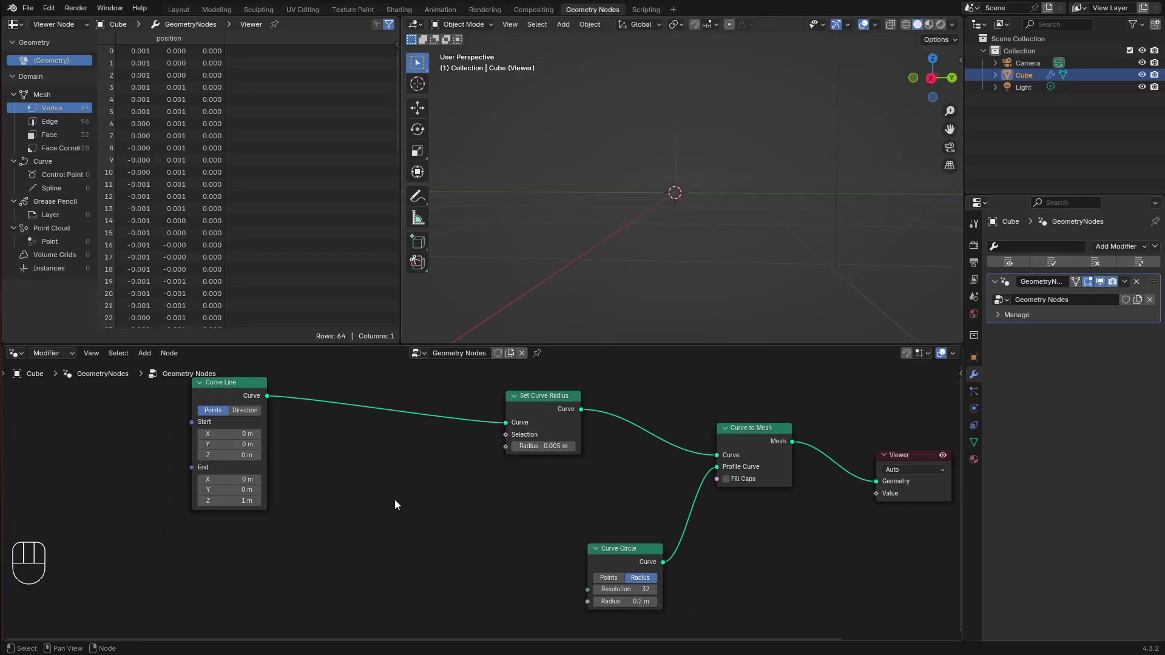
key("shift+a")
left_click(364, 404)
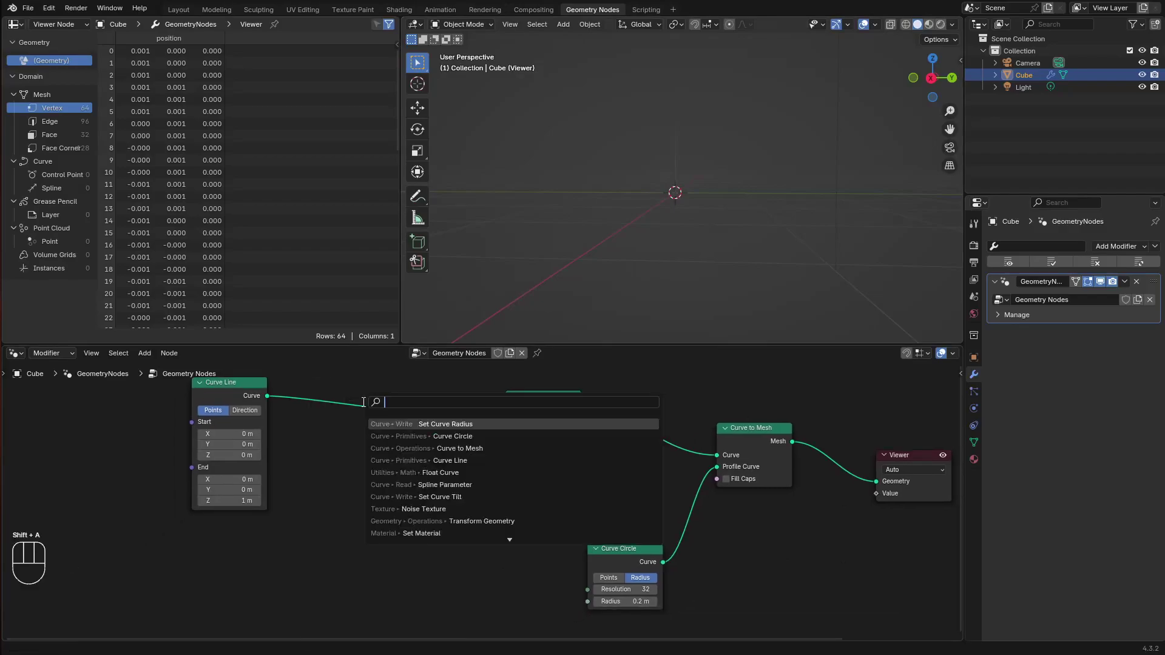
type("spline")
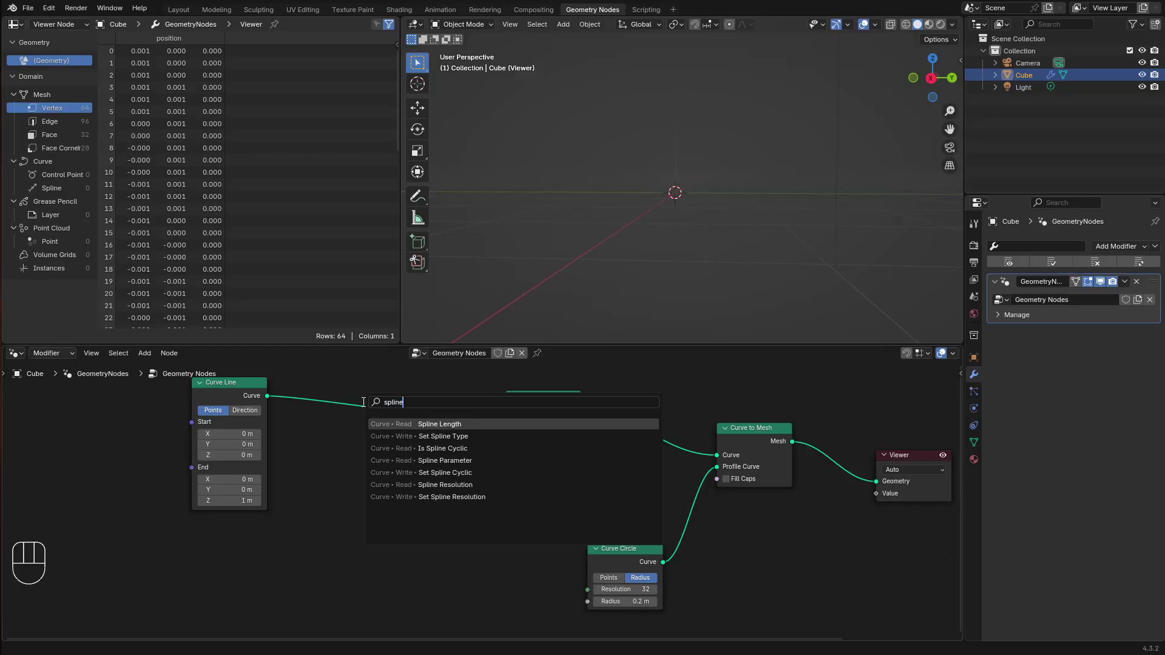
left_click(412, 460)
left_click(245, 550)
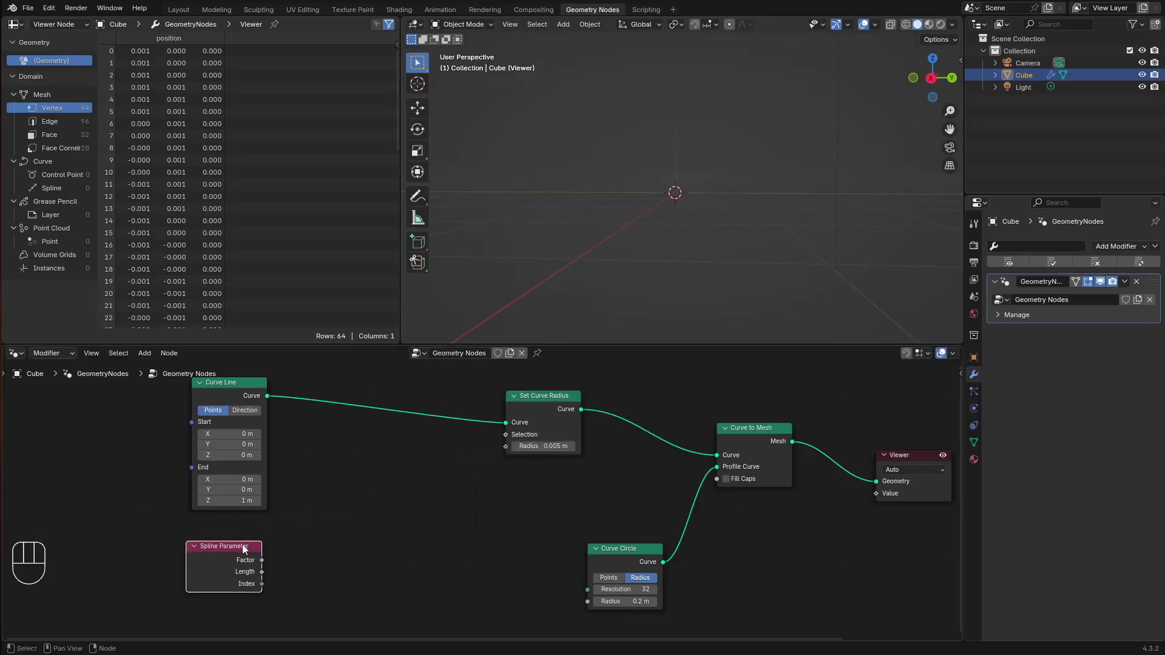
left_click_drag(260, 562, 504, 446)
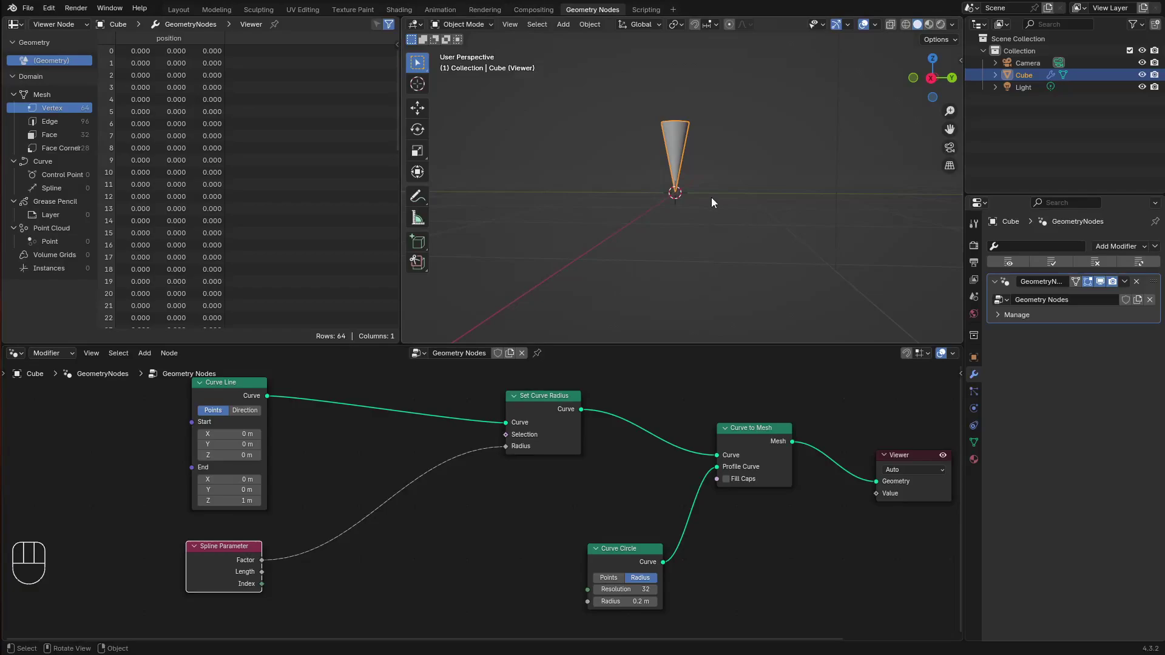
Draw annotation strokes in the viewport along the cone's base and top edge, plus a slanted stroke beside it
left_click_drag(661, 195, 707, 195)
left_click_drag(697, 184, 774, 135)
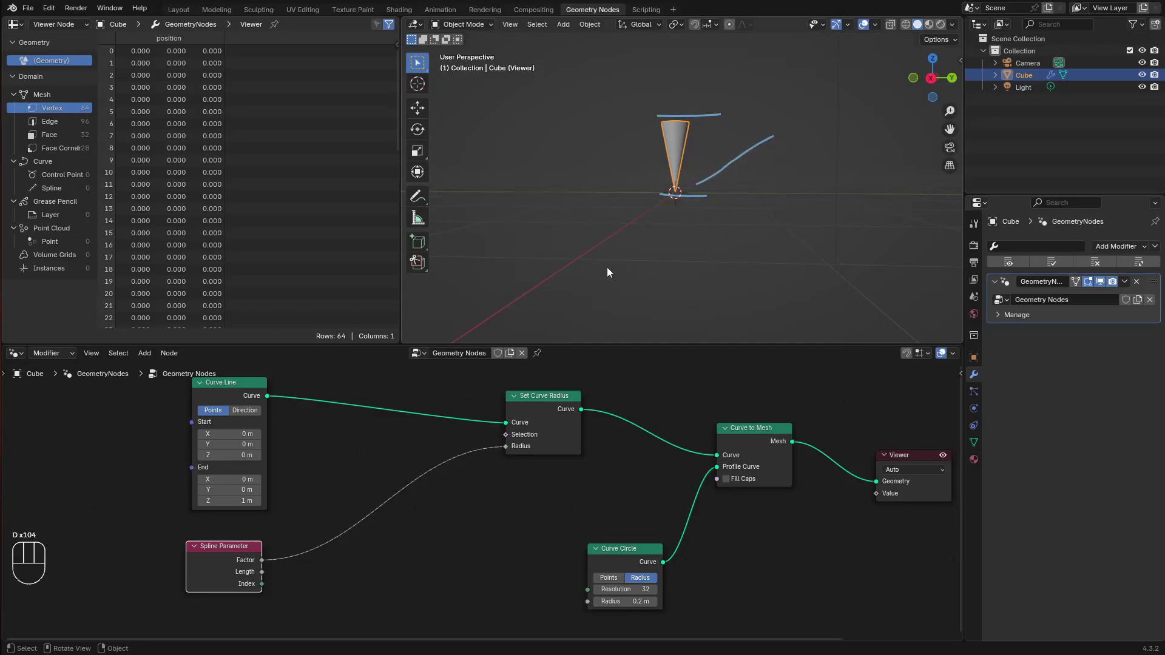
Insert a Float Curve node on the link between Spline Parameter's Factor and the Radius input of Set Curve Radius
key("shift+a")
left_click(414, 401)
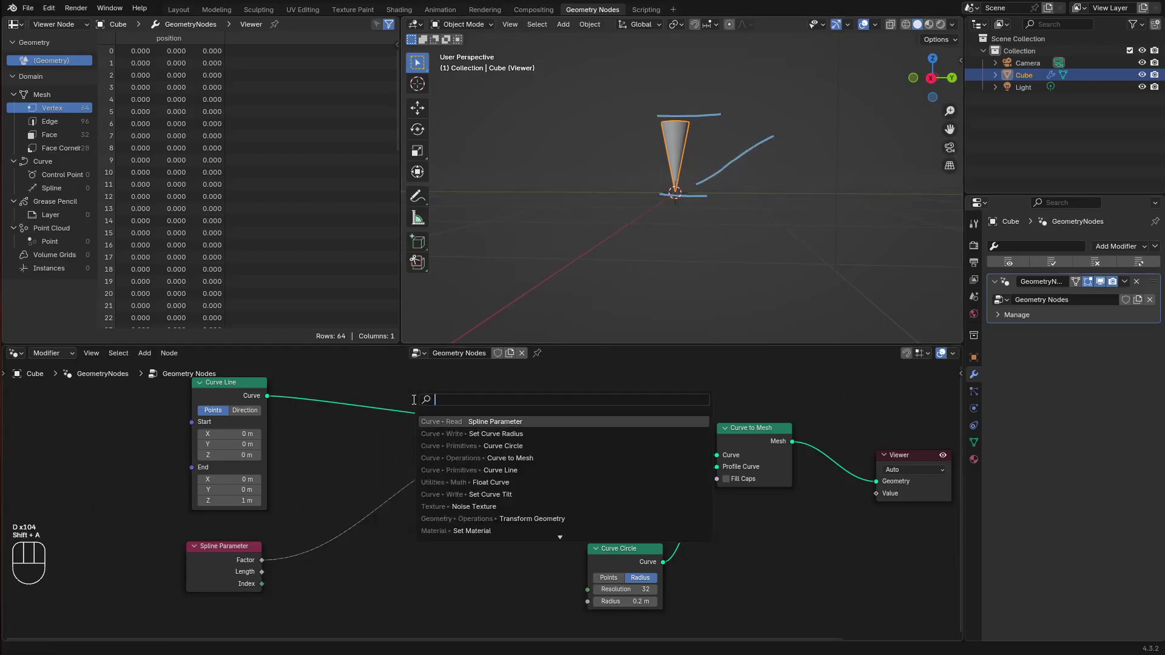
type("float")
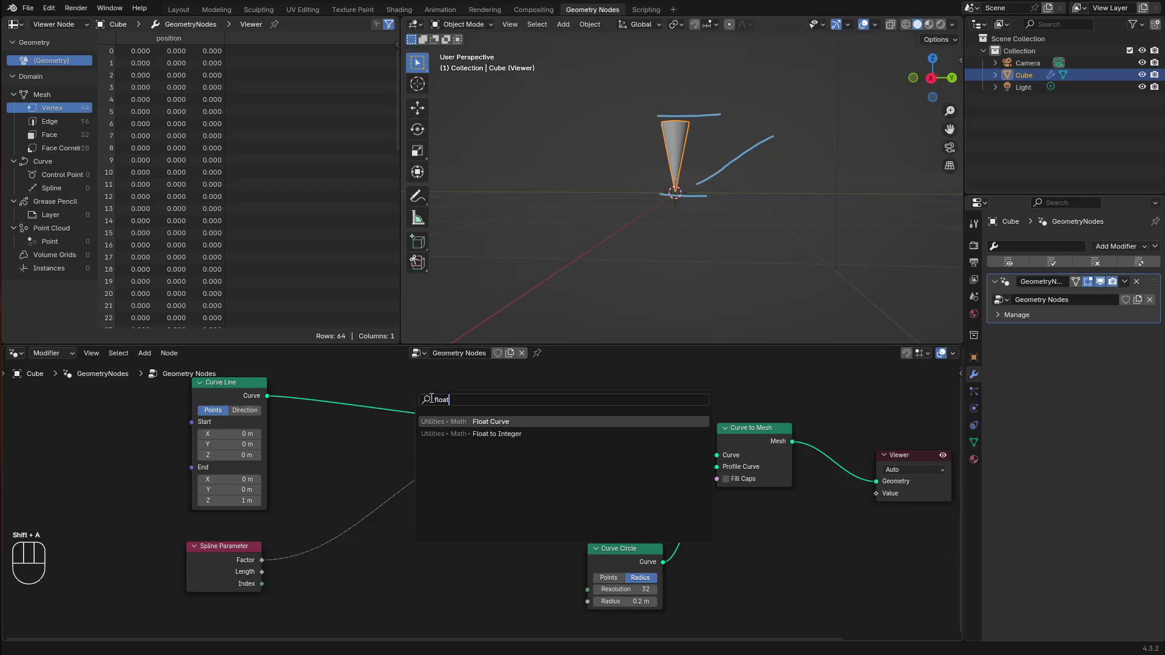
key("Return")
left_click(321, 466)
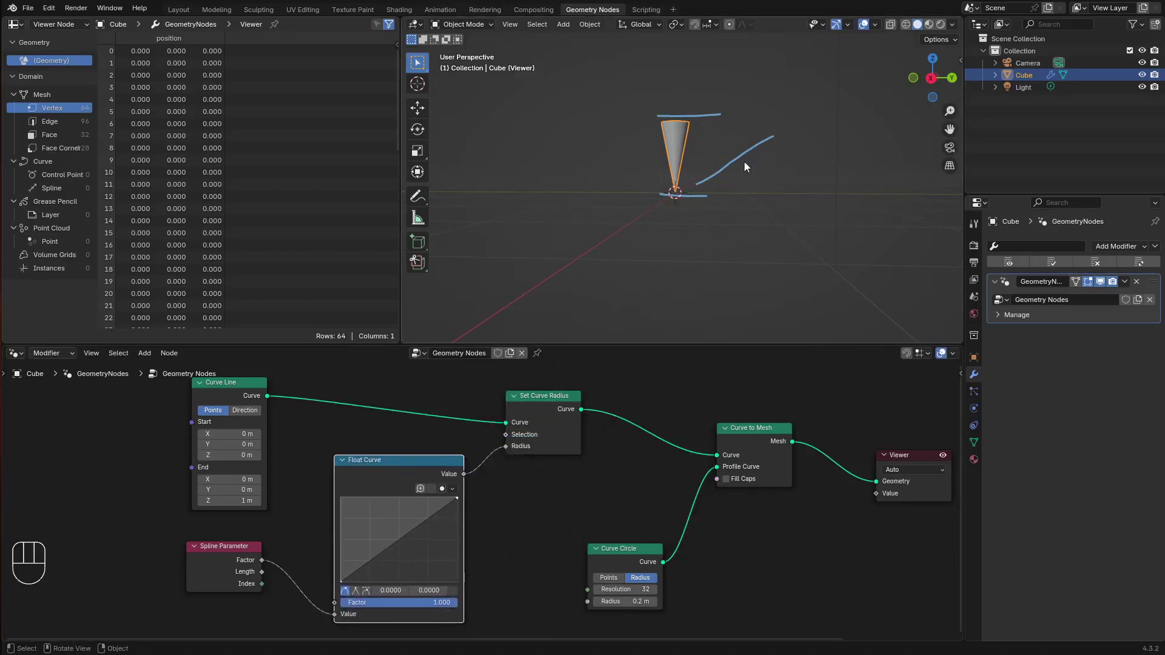
Erase the annotation strokes around the cone in the viewport
key("d")
right_click_drag(743, 166, 599, 196)
Shape the Float Curve as a dip with both ends at about the same height and a middle point at 0.4818, 0.3875
left_click_drag(345, 580, 342, 499)
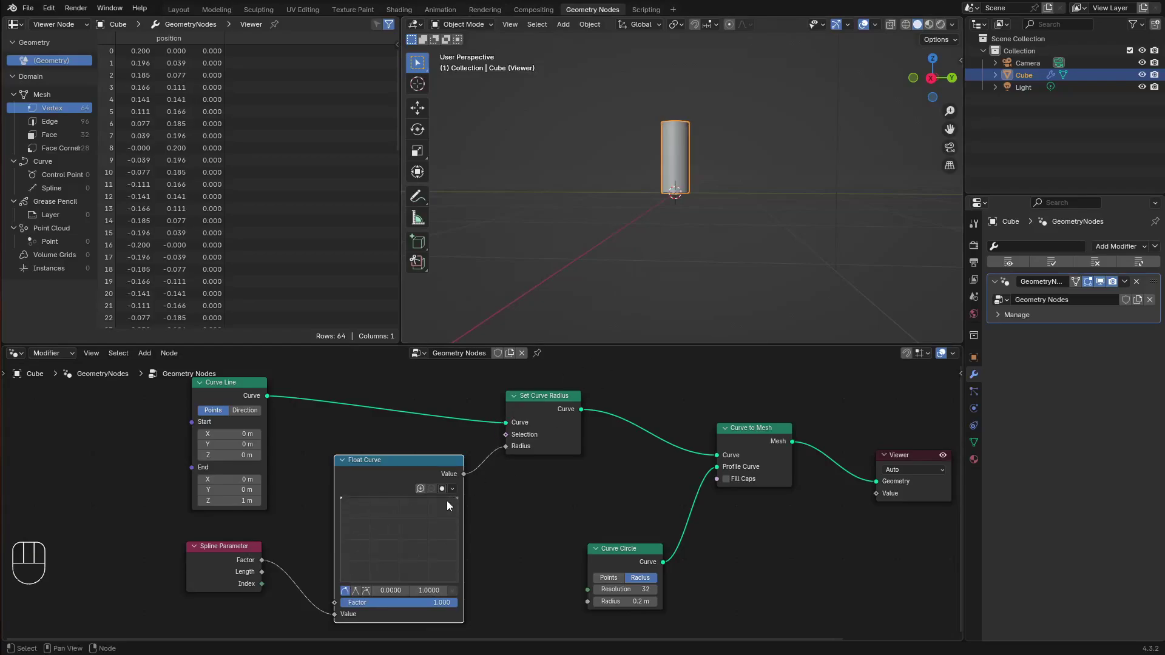
left_click_drag(457, 499, 457, 524)
left_click_drag(344, 501, 396, 511)
key("ctrl+z")
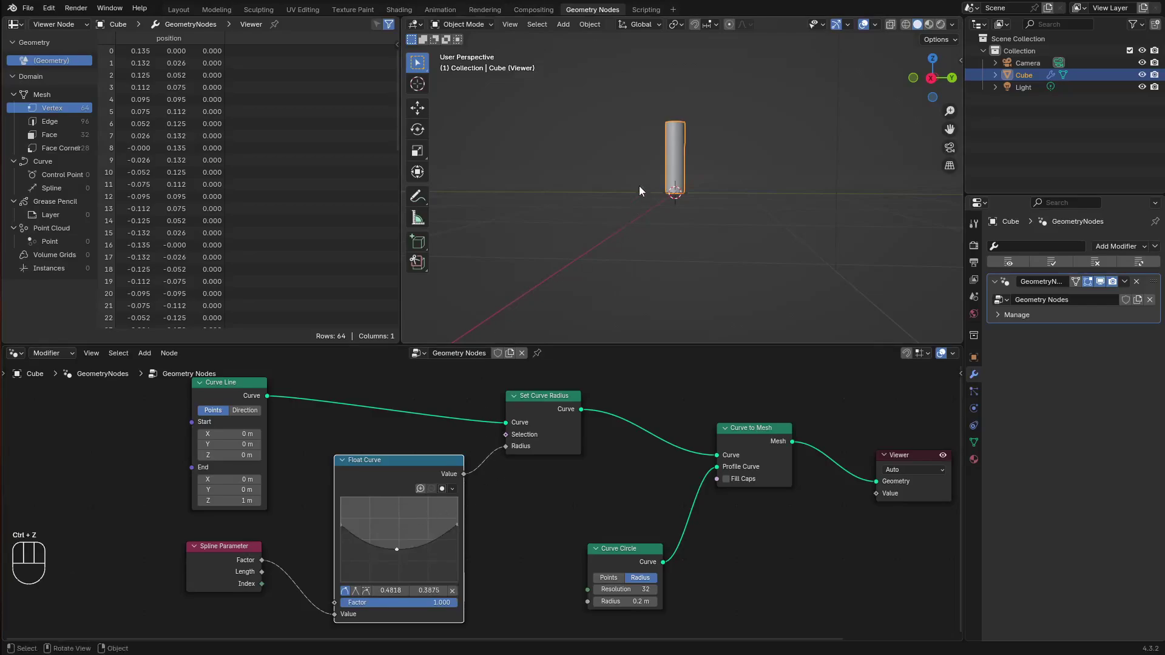
Move Curve Line and Spline Parameter farther back and Float Curve lower, and enlarge the node editor area
middle_click_drag(506, 493, 562, 518)
left_click_drag(278, 449, 162, 436)
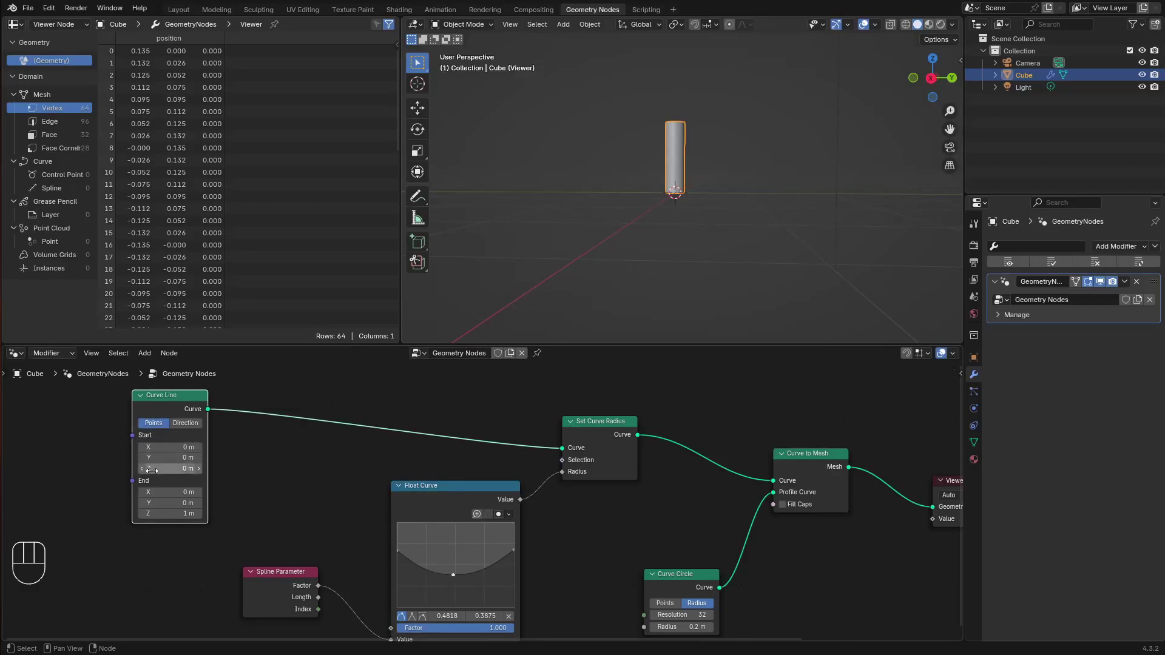
left_click_drag(469, 496, 469, 536)
left_click_drag(281, 583, 196, 609)
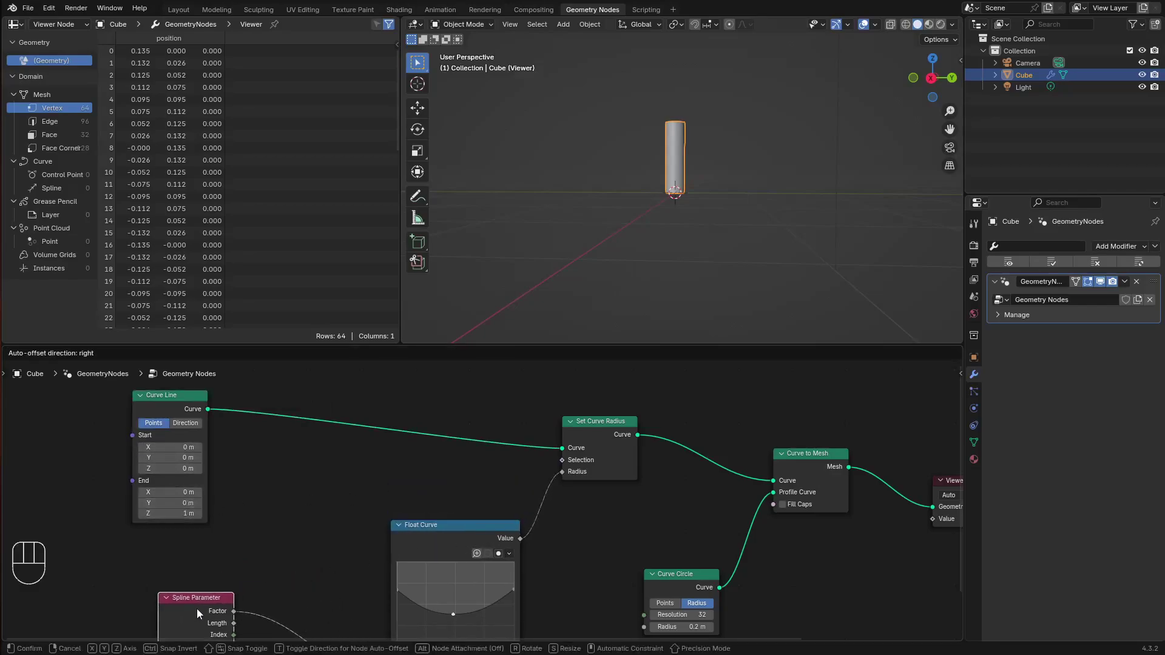
middle_click_drag(462, 540, 462, 488)
left_click_drag(463, 485, 450, 518)
middle_click_drag(341, 445, 359, 501)
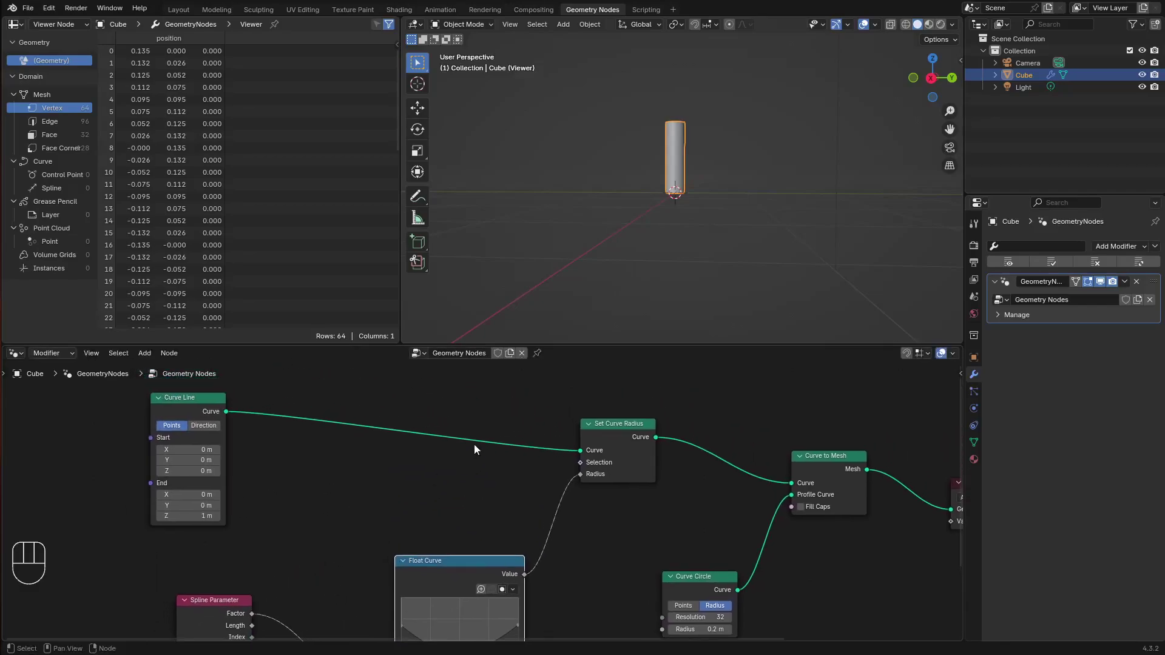
left_click_drag(542, 344, 534, 189)
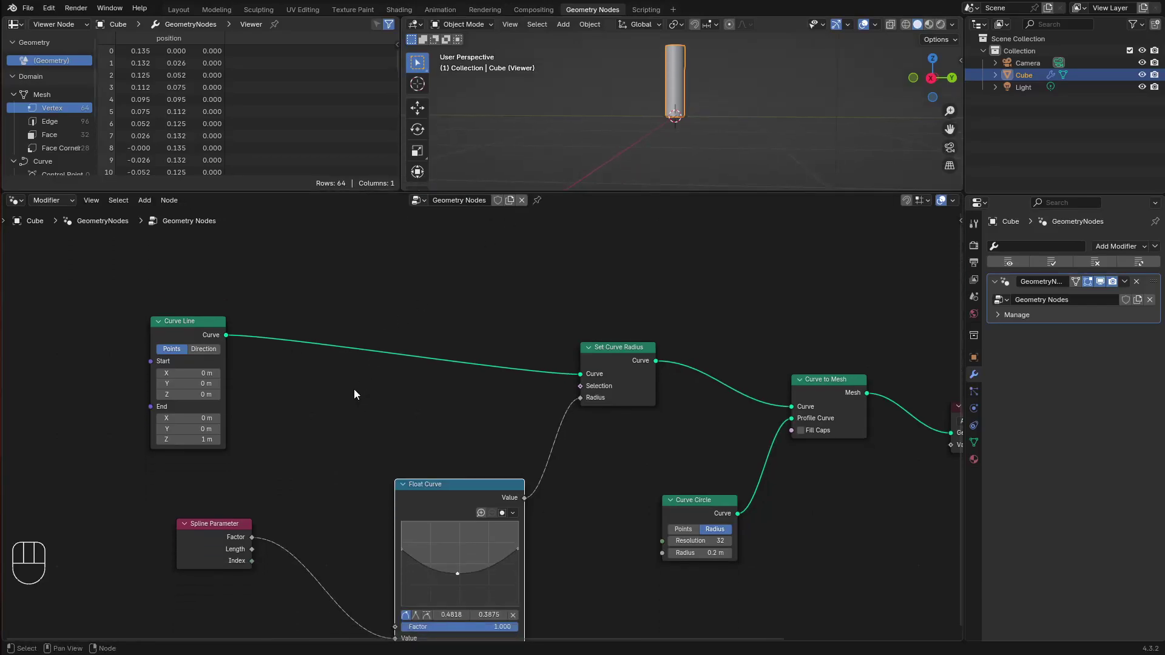
Insert a Resample Curve node between Curve Line and Set Curve Radius, and give the viewport slightly more height
key("shift+a")
left_click(371, 378)
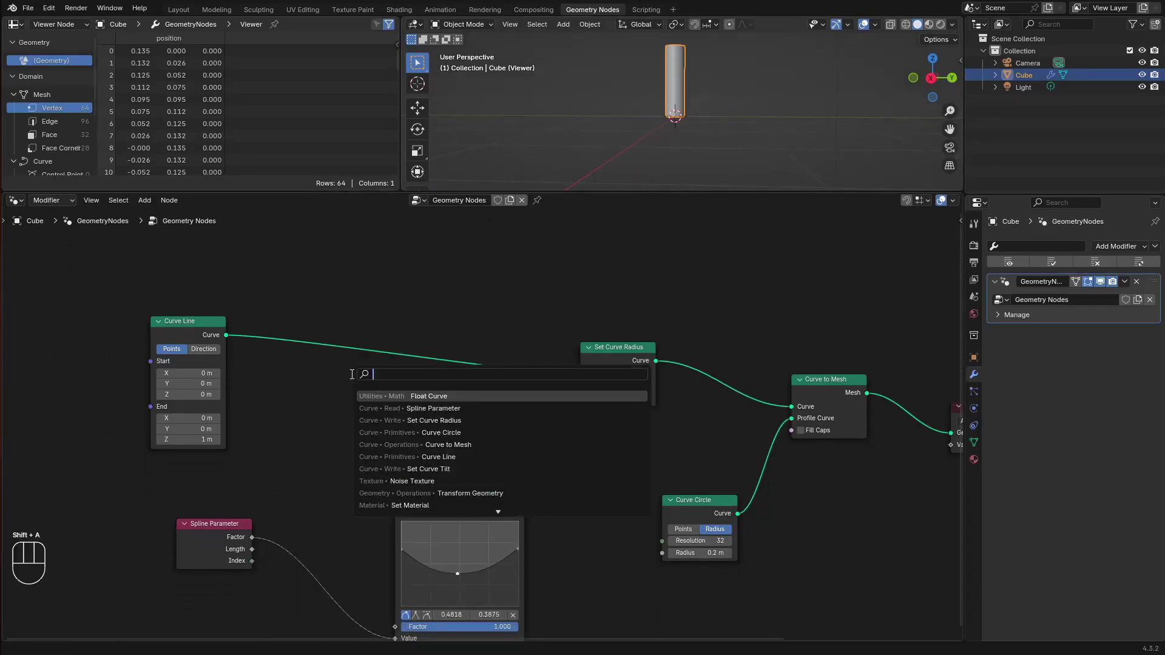
type("resampl")
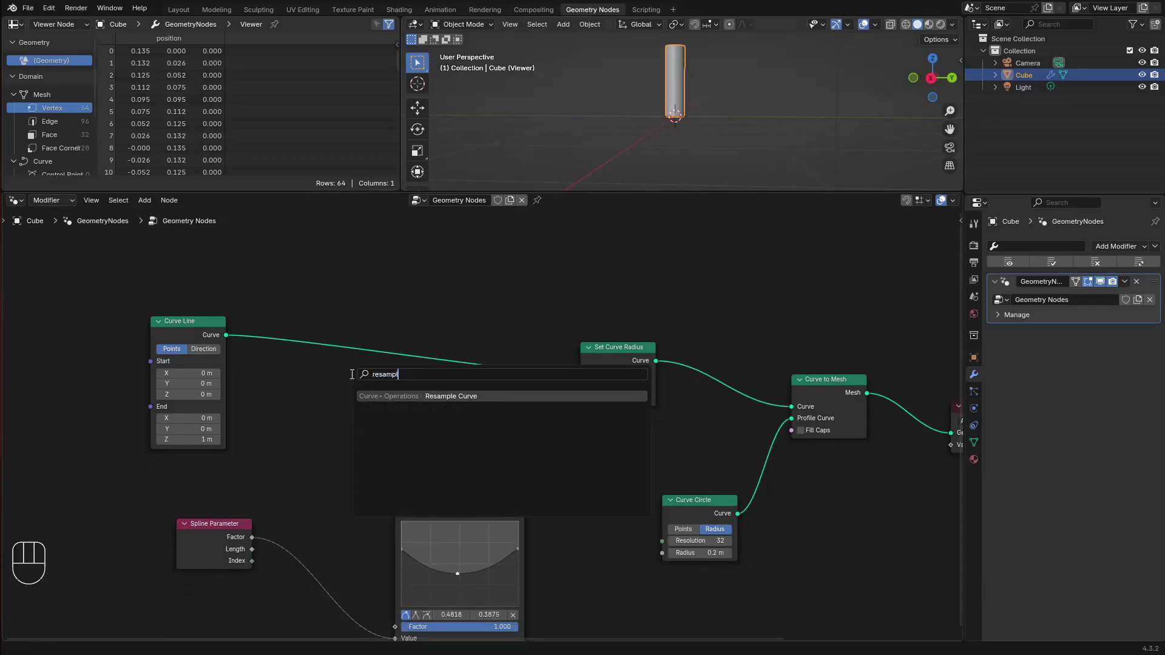
key("Return")
left_click(398, 320)
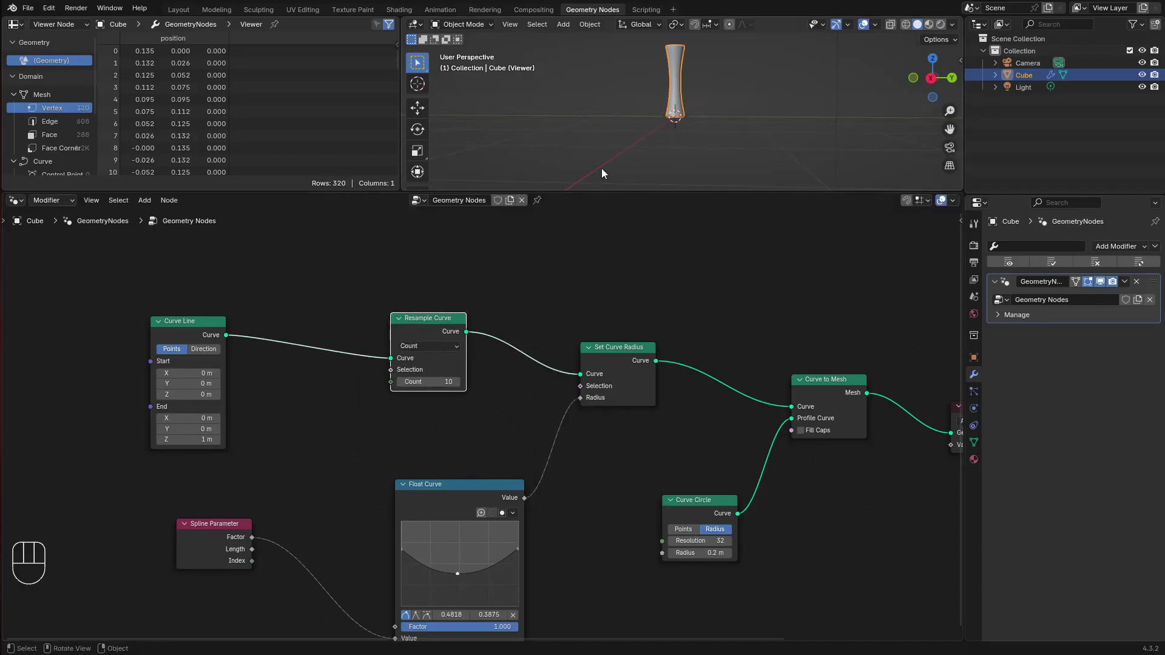
left_click_drag(601, 192, 573, 220)
left_click_drag(444, 340, 429, 331)
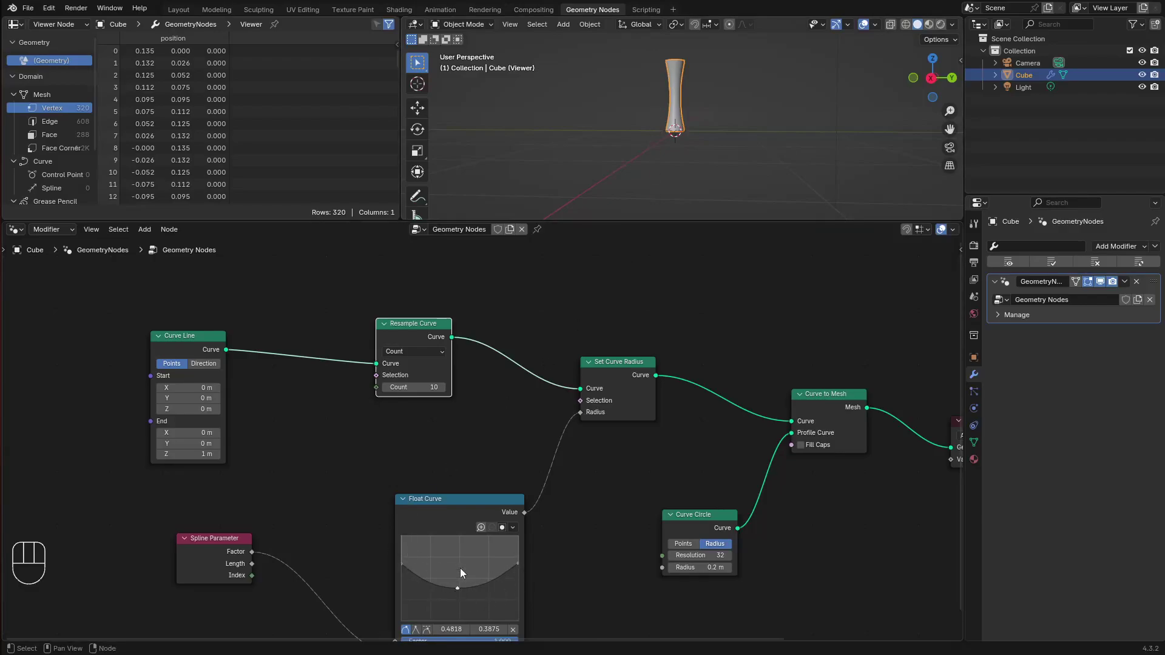
Set the Resample Curve count to 80
scroll(410, 396, "up", 1)
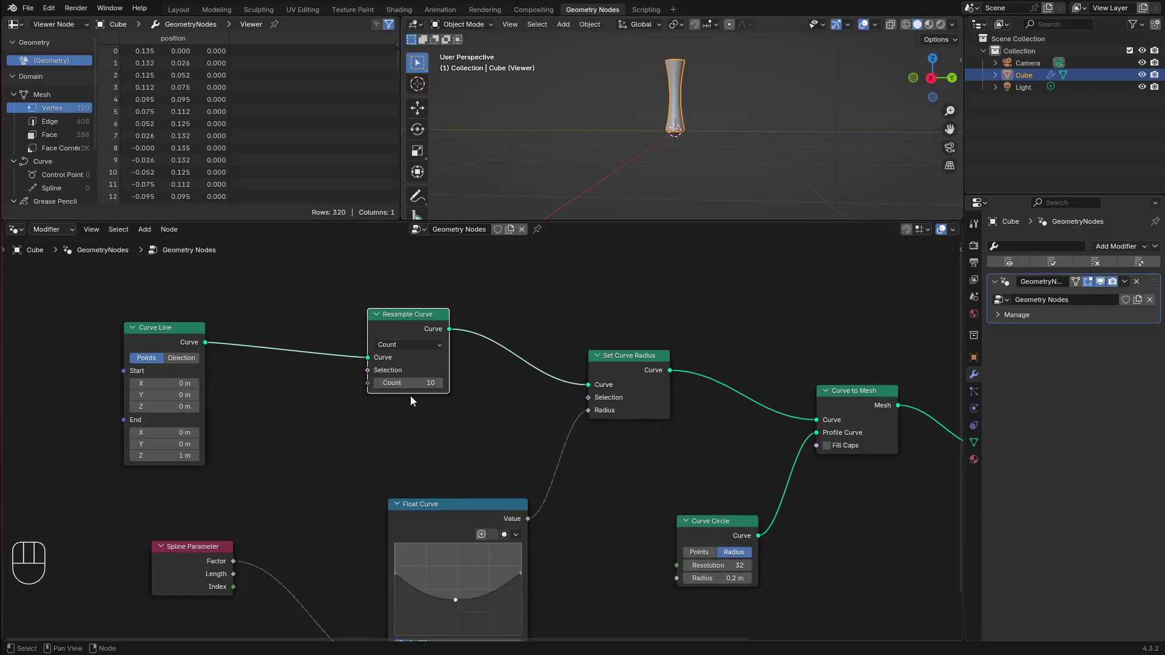
left_click_drag(410, 378, 494, 379)
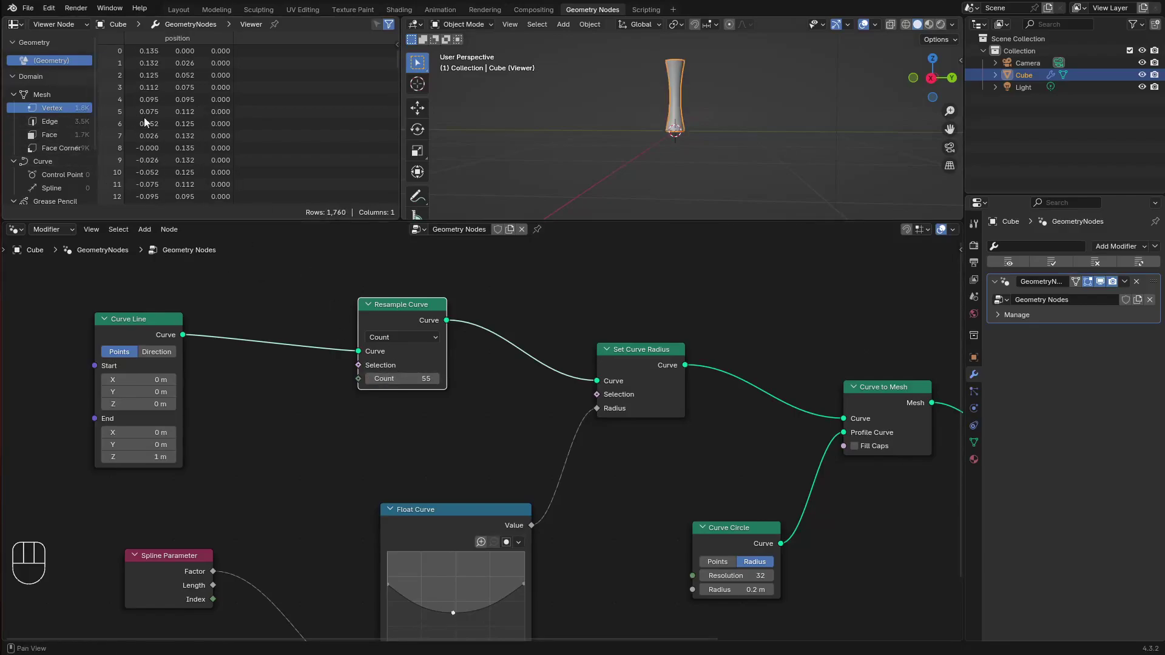
left_click_drag(428, 379, 477, 379)
Add Float Curve points for a bulge near the start and a dip ending at 0.8000, 0.3875
middle_click_drag(489, 420, 470, 332)
left_click_drag(399, 517, 403, 494)
left_click_drag(478, 513, 478, 523)
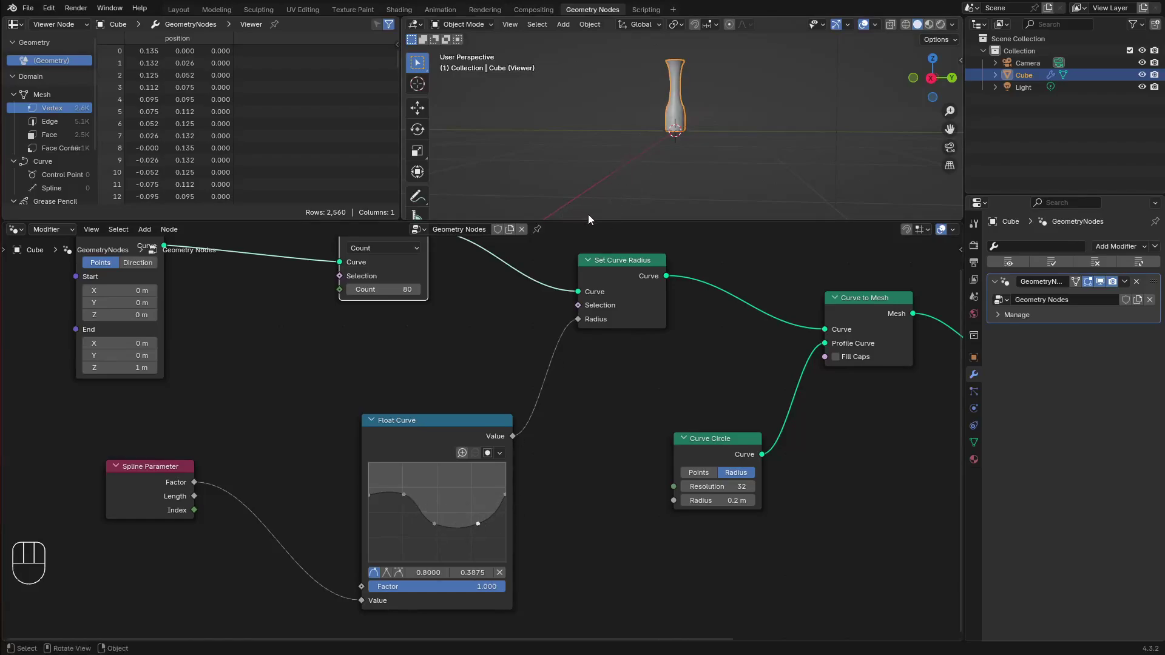
Lower the Float Curve start point to 0.4187, soften the bulge, and move the last dip point to 0.7772, 0.3625
scroll(418, 478, "up", 2)
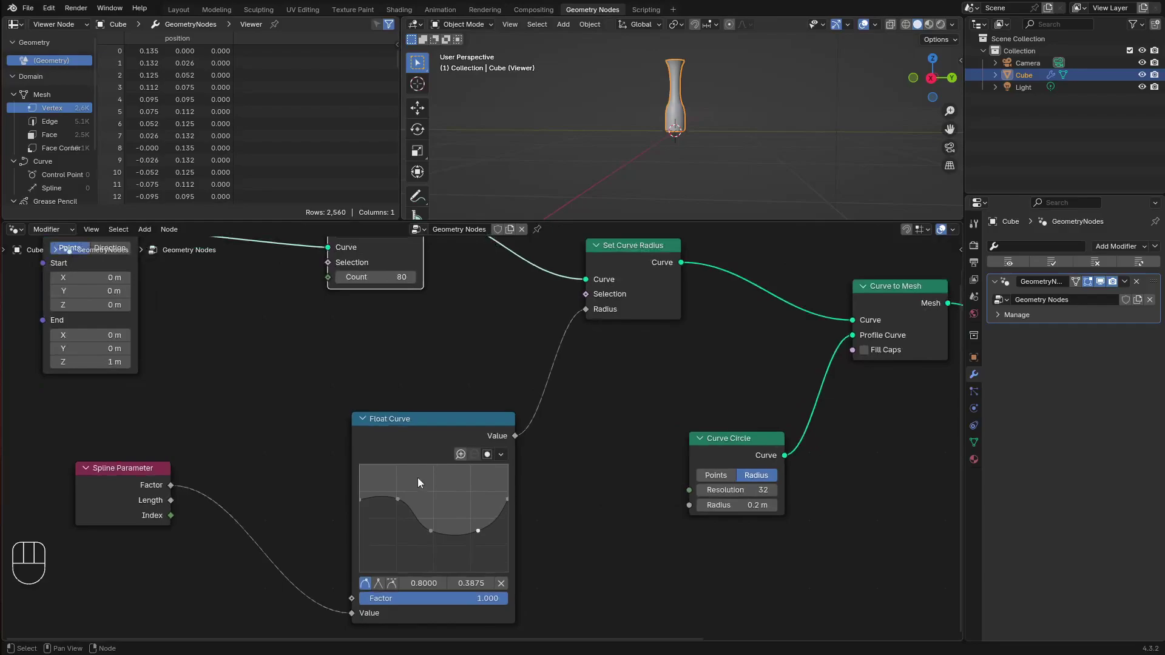
scroll(394, 511, "up", 1)
left_click_drag(342, 510, 340, 542)
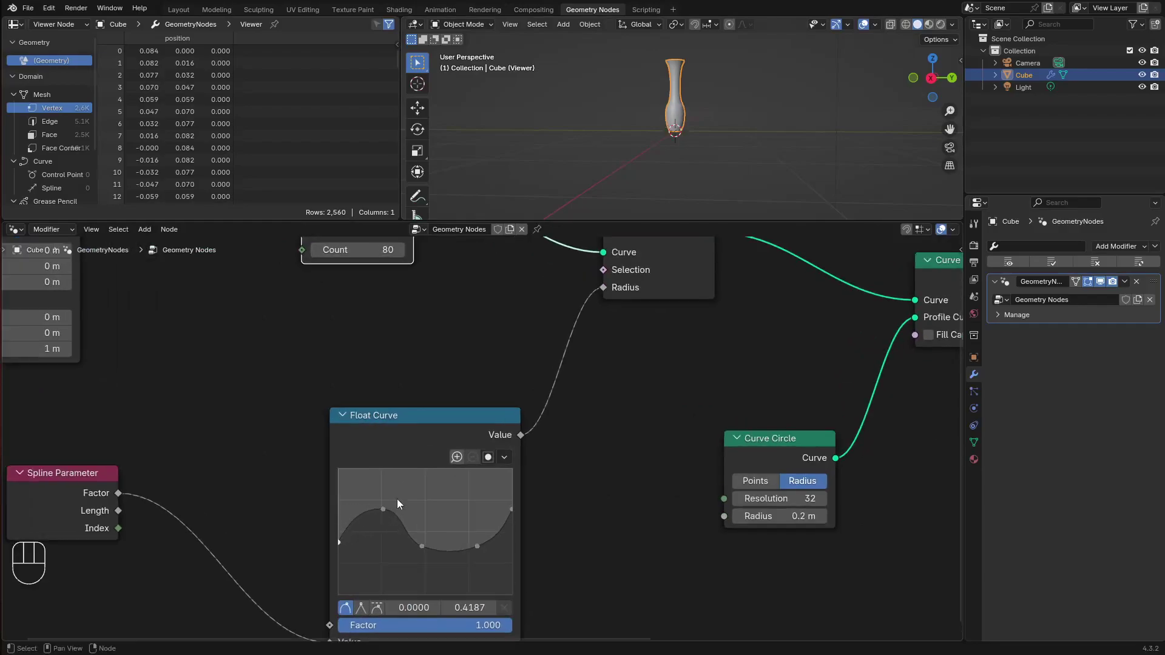
left_click_drag(383, 510, 423, 532)
left_click_drag(423, 532, 423, 551)
left_click_drag(473, 558, 474, 550)
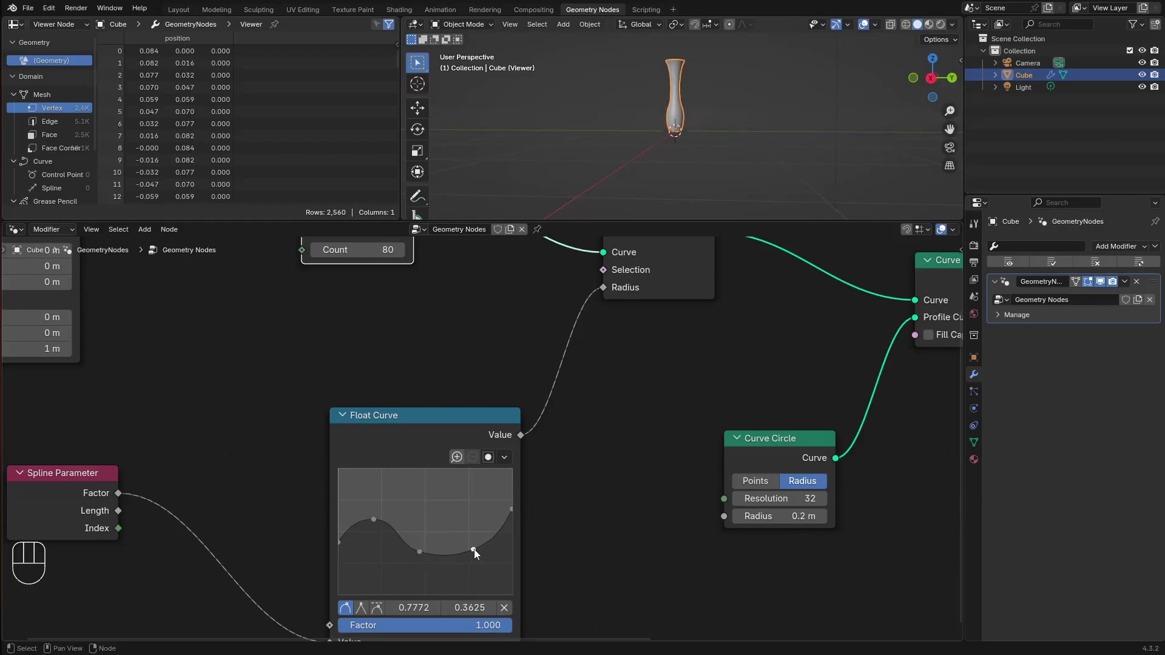
Add many Float Curve points in alternating peaks and valleys for a rippled tube profile, with the last inner point at 0.9272, 0.3875
scroll(675, 98, "up", 4)
left_click_drag(355, 527, 391, 537)
left_click_drag(408, 544, 408, 526)
middle_click_drag(674, 97, 639, 166, "shift")
left_click_drag(423, 551, 461, 547)
mouse_move(480, 545)
left_mouse_down()
mouse_move(479, 515)
mouse_move(489, 540)
left_mouse_up()
left_click_drag(346, 540, 346, 531)
left_click_drag(355, 538, 372, 510)
left_click_drag(391, 538, 382, 542)
left_click_drag(409, 526, 419, 548)
left_click_drag(436, 548, 432, 518)
left_click_drag(461, 548, 443, 547)
left_click_drag(456, 538, 463, 521)
mouse_move(489, 541)
left_mouse_down()
mouse_move(479, 546)
mouse_move(489, 522)
left_mouse_up()
left_click_drag(512, 509, 512, 546)
mouse_move(502, 539)
left_mouse_down()
mouse_move(493, 530)
mouse_move(511, 552)
left_mouse_up()
left_click(500, 546)
middle_click_drag(656, 176, 664, 150)
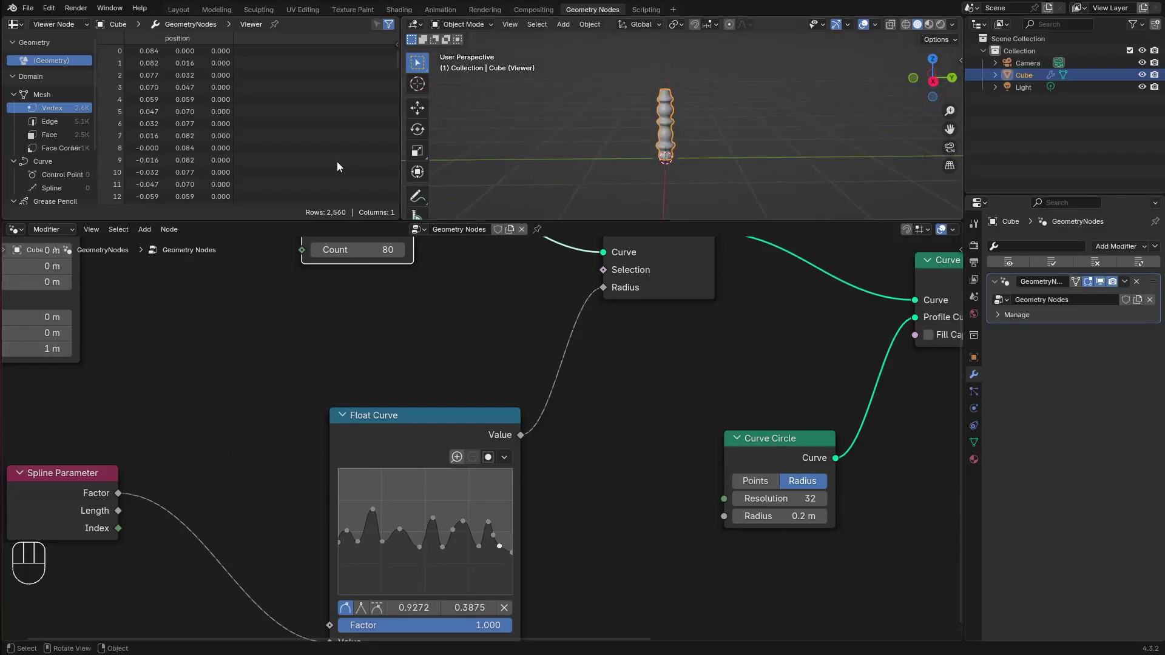
scroll(686, 113, "up", 5)
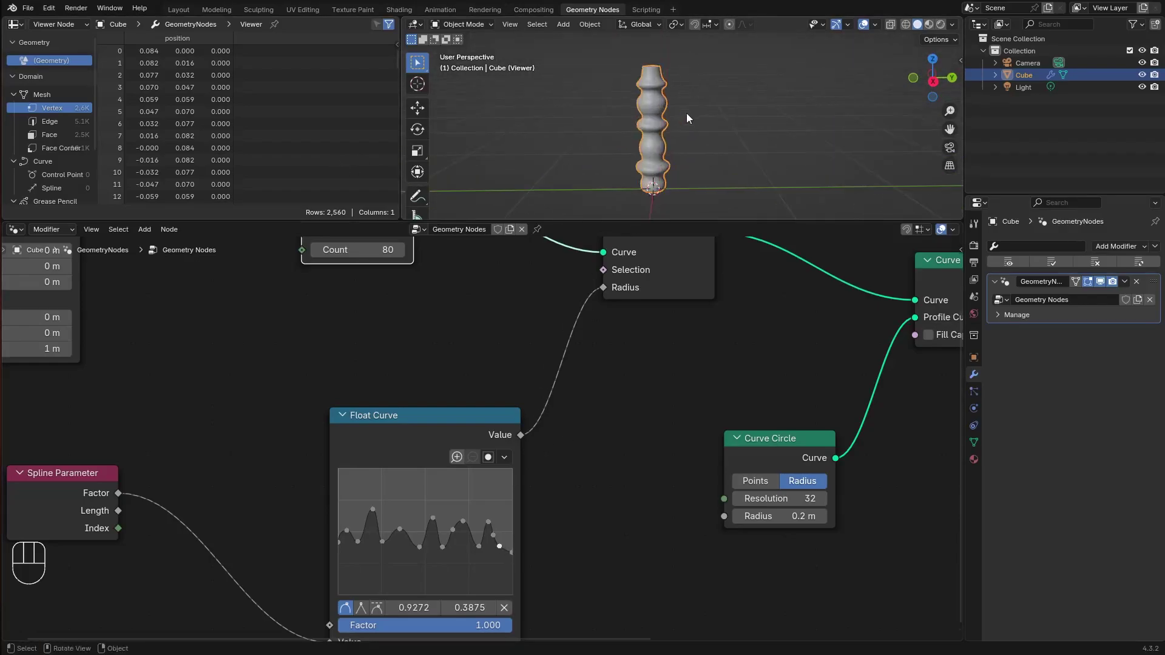
scroll(637, 125, "up", 3)
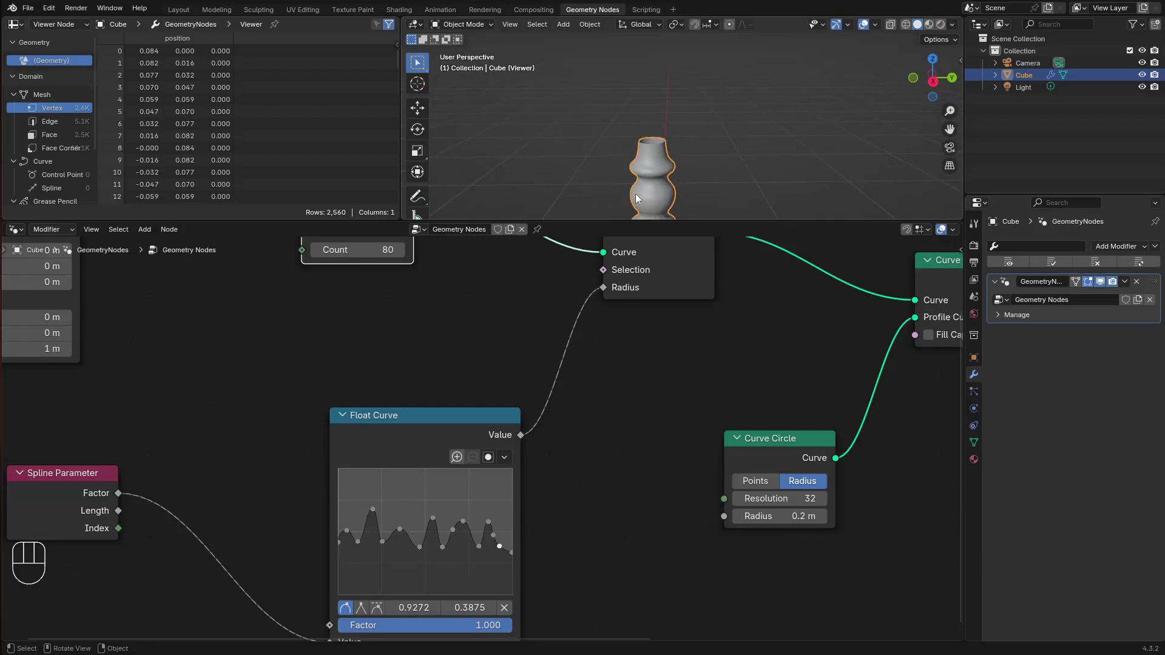
middle_click_drag(635, 195, 653, 147)
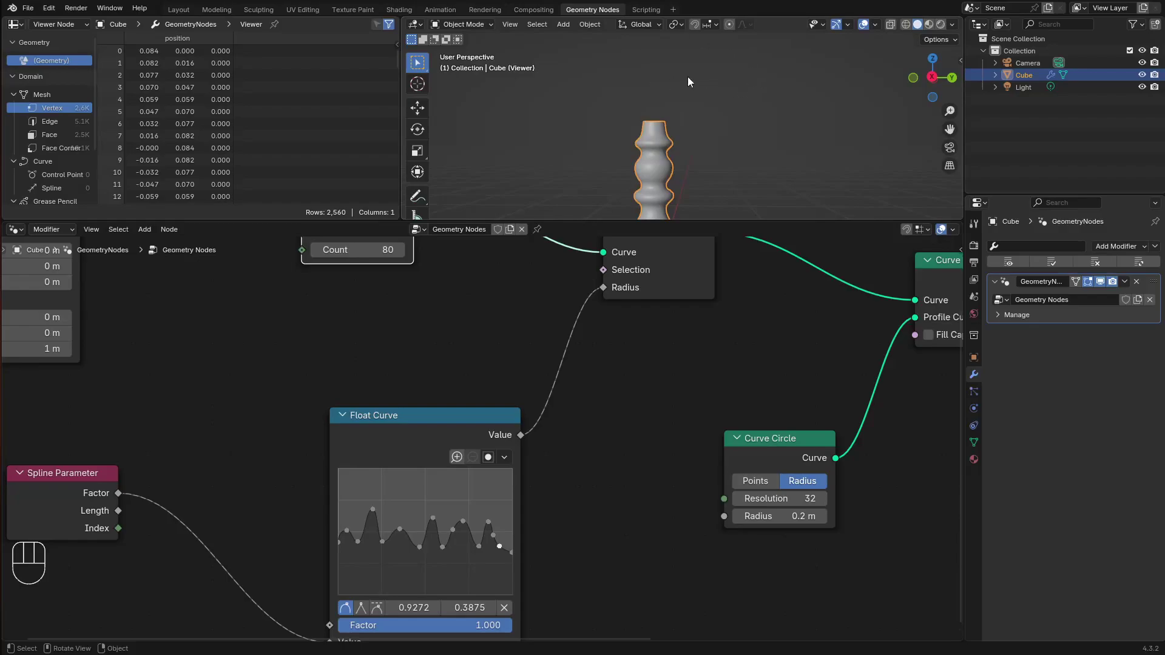
Duplicate the whole chain from Curve Line and Spline Parameter through Curve to Mesh, and place the copy below the original
scroll(622, 421, "down", 3)
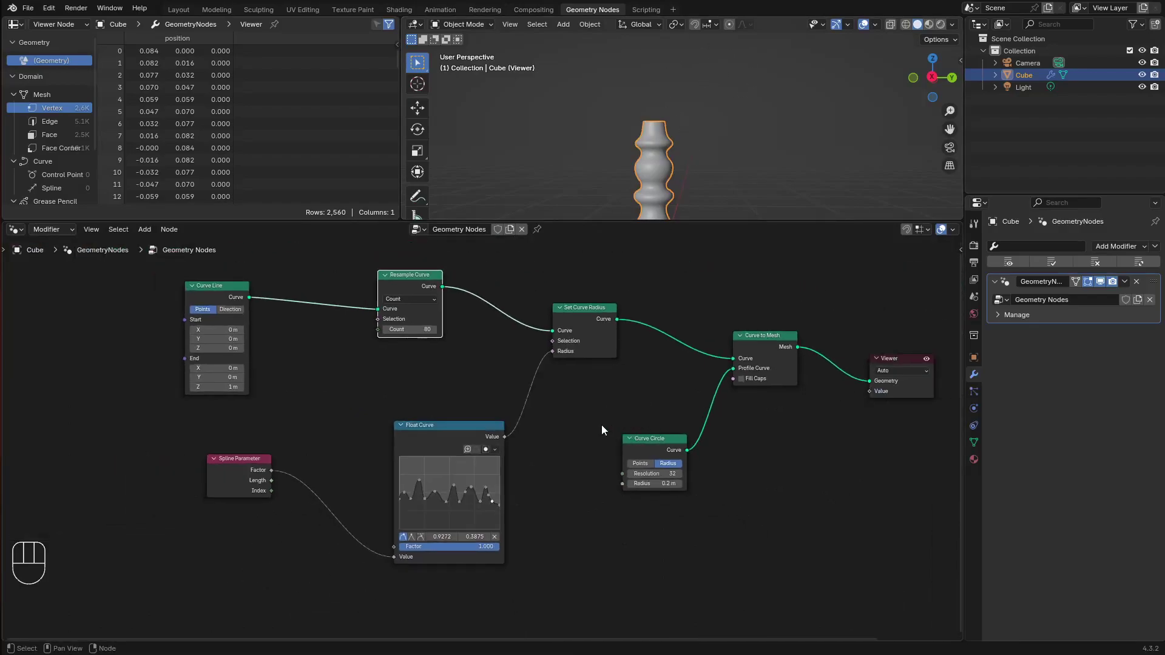
scroll(600, 430, "down", 2)
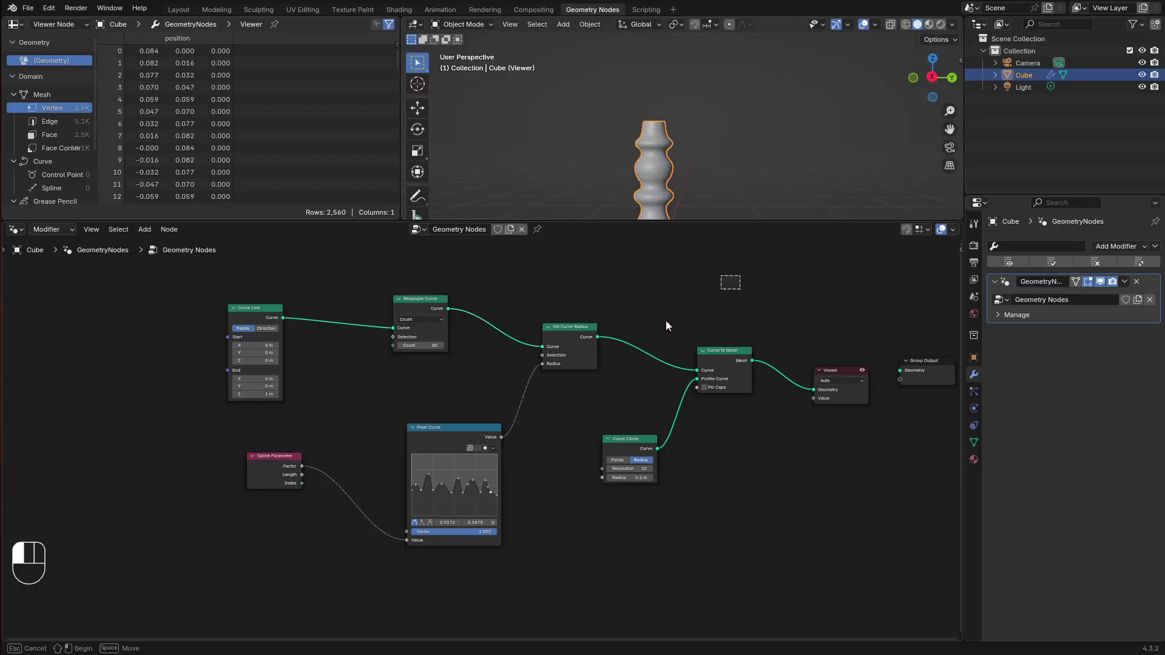
left_click_drag(741, 277, 163, 573)
scroll(534, 461, "down", 2)
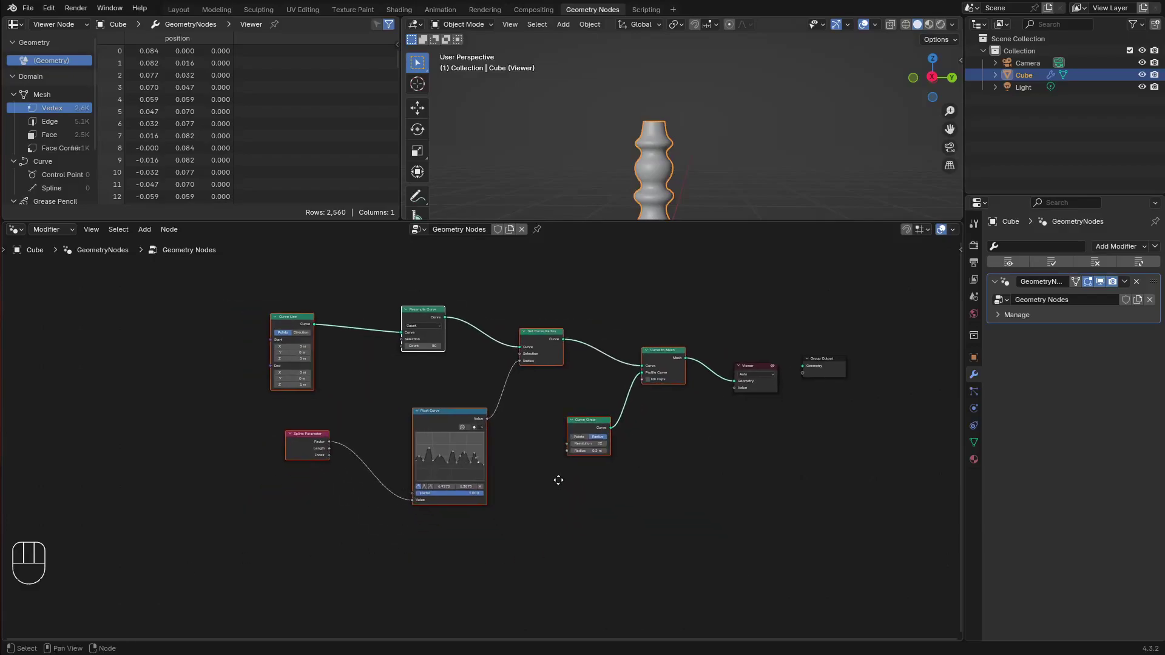
key("shift+d")
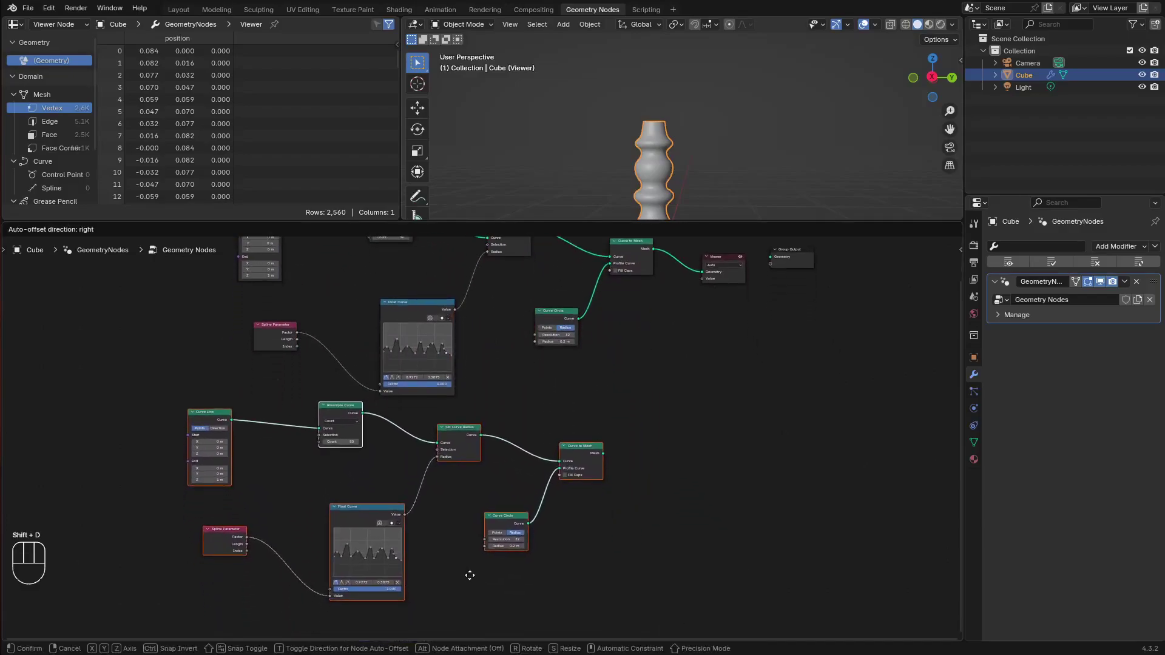
left_click(475, 587)
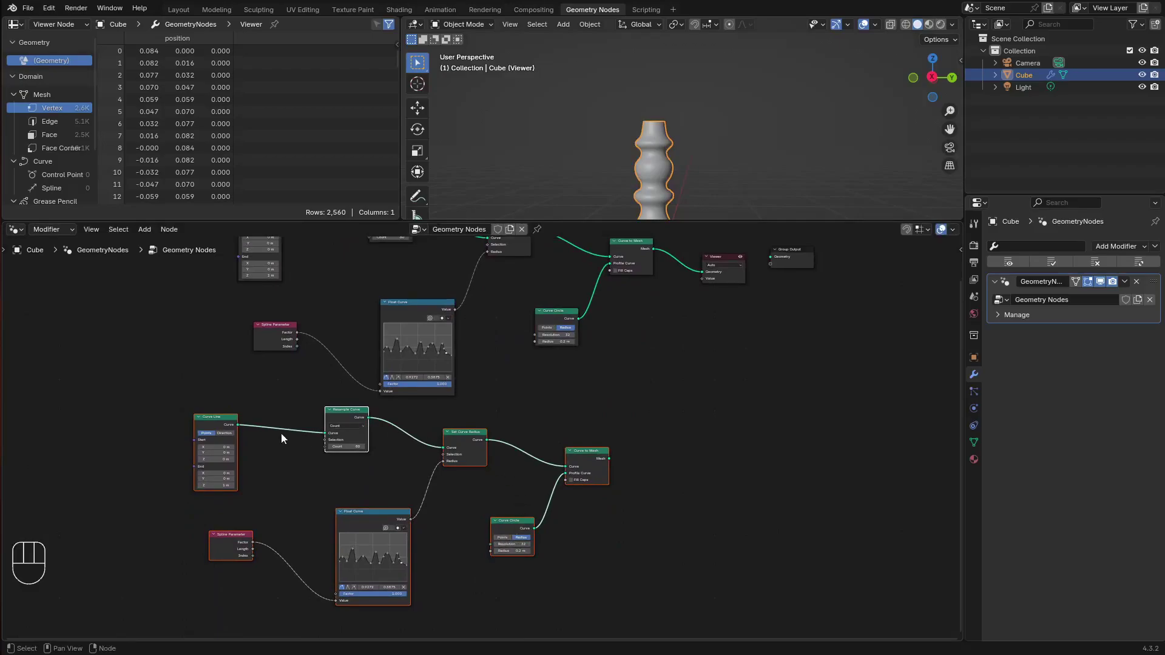
Reset the duplicated Float Curve to its default straight profile
scroll(467, 486, "up", 3)
middle_click_drag(389, 514, 525, 424)
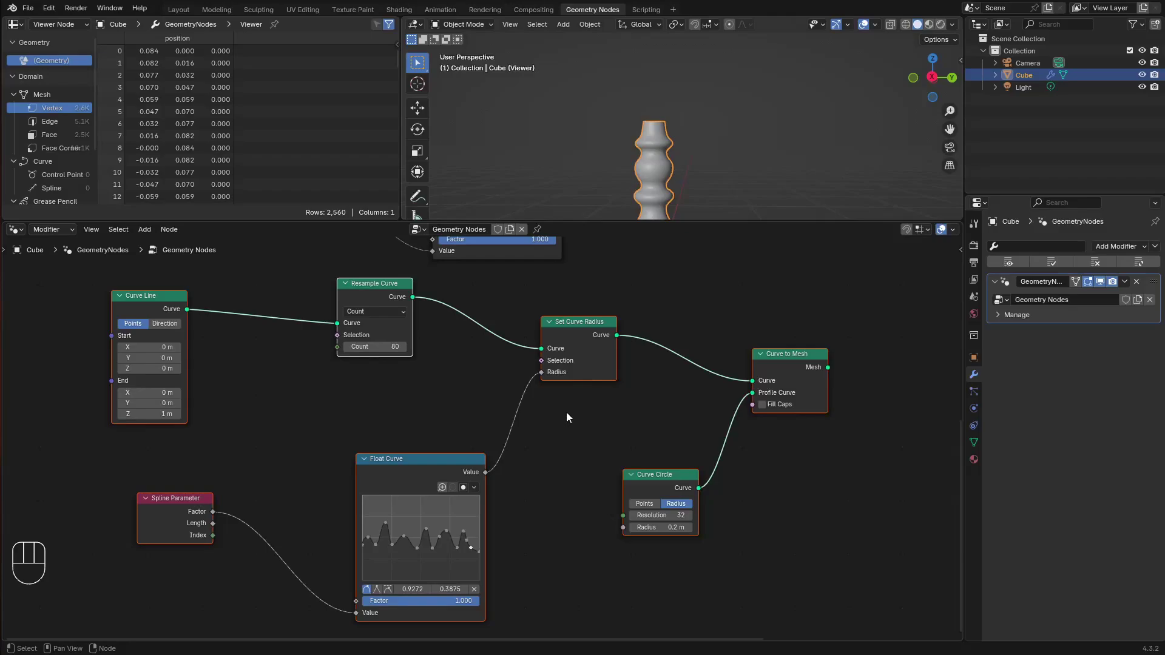
left_click(474, 487)
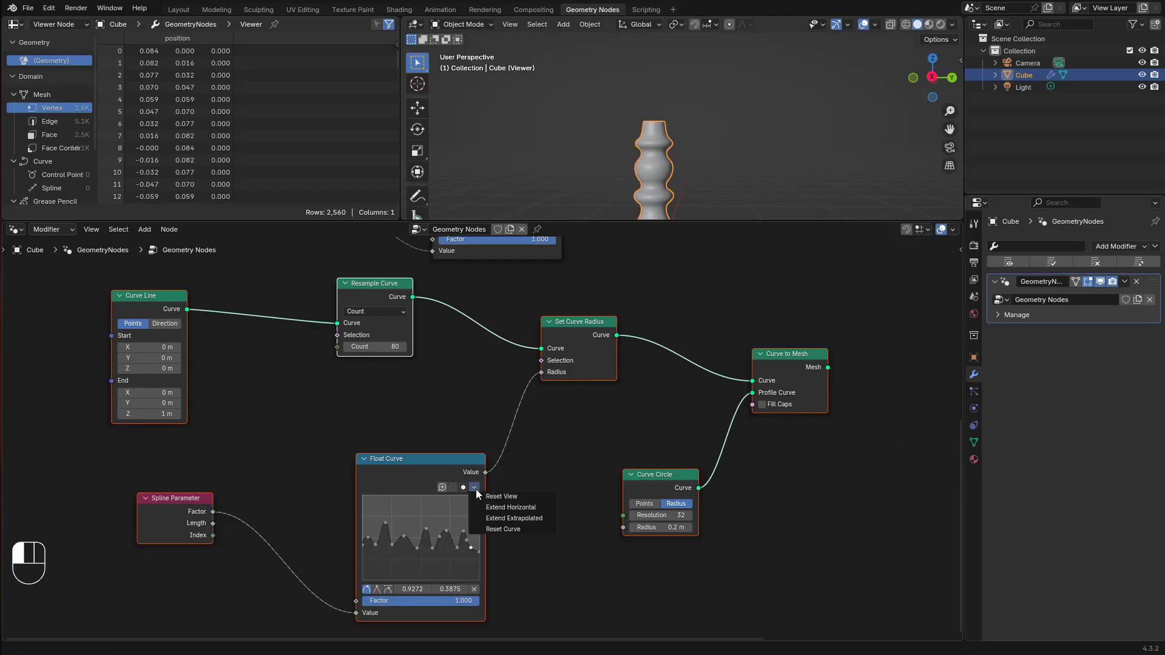
left_click(504, 497)
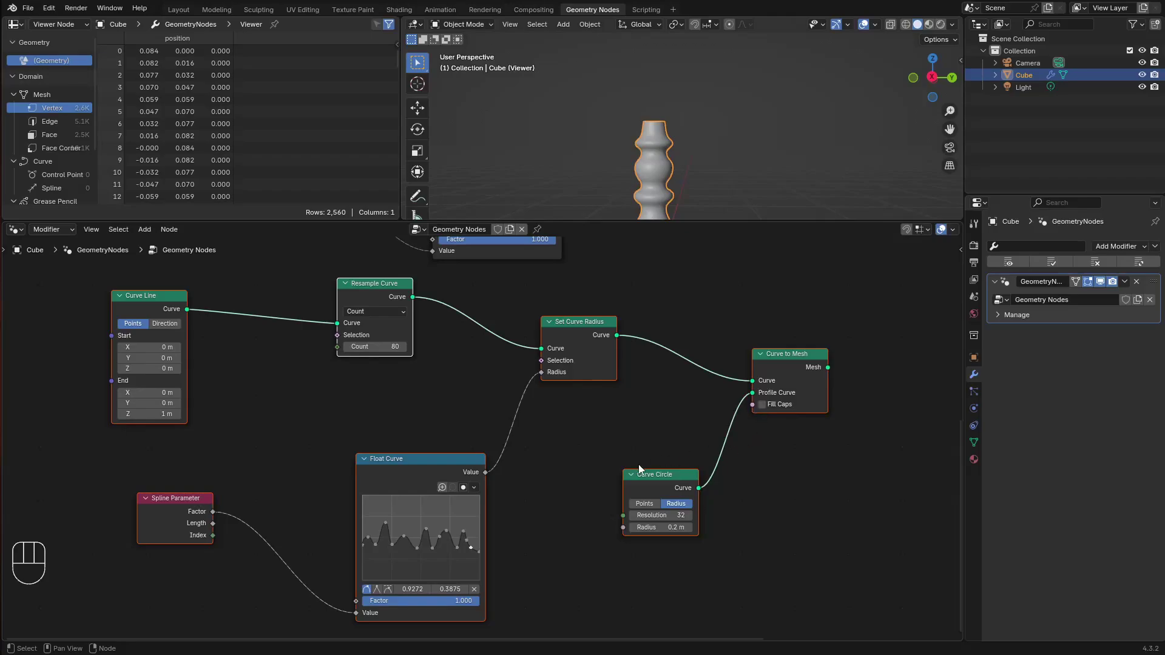
middle_click_drag(638, 464, 553, 488)
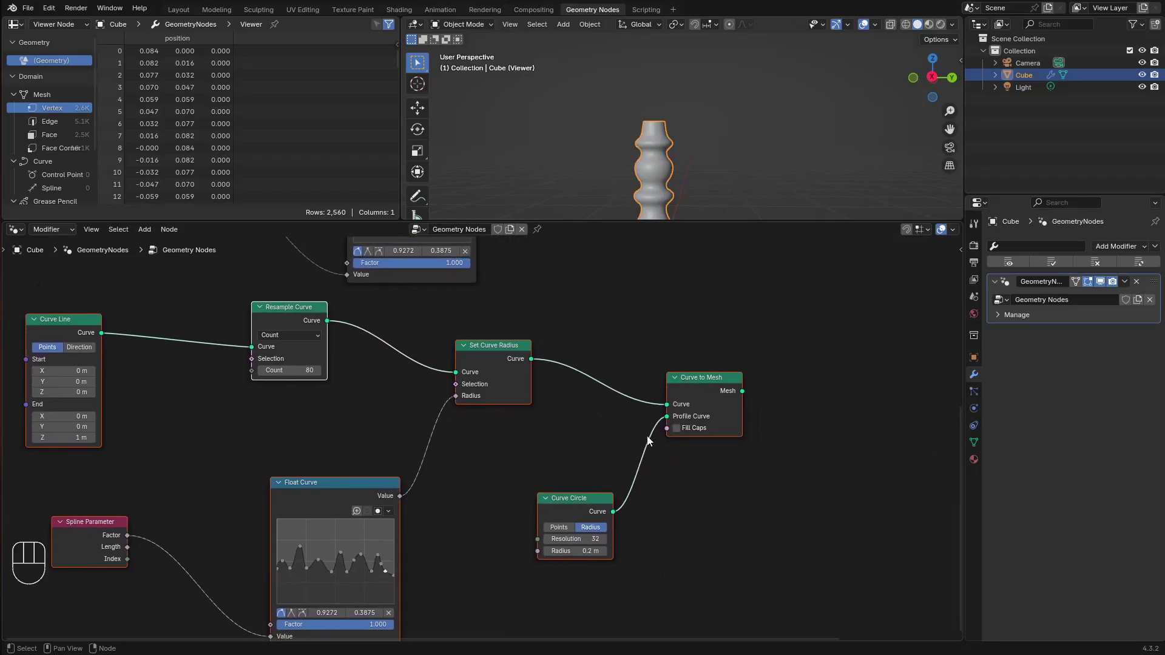
left_click(391, 509)
left_click(432, 552)
middle_click_drag(426, 534, 480, 523)
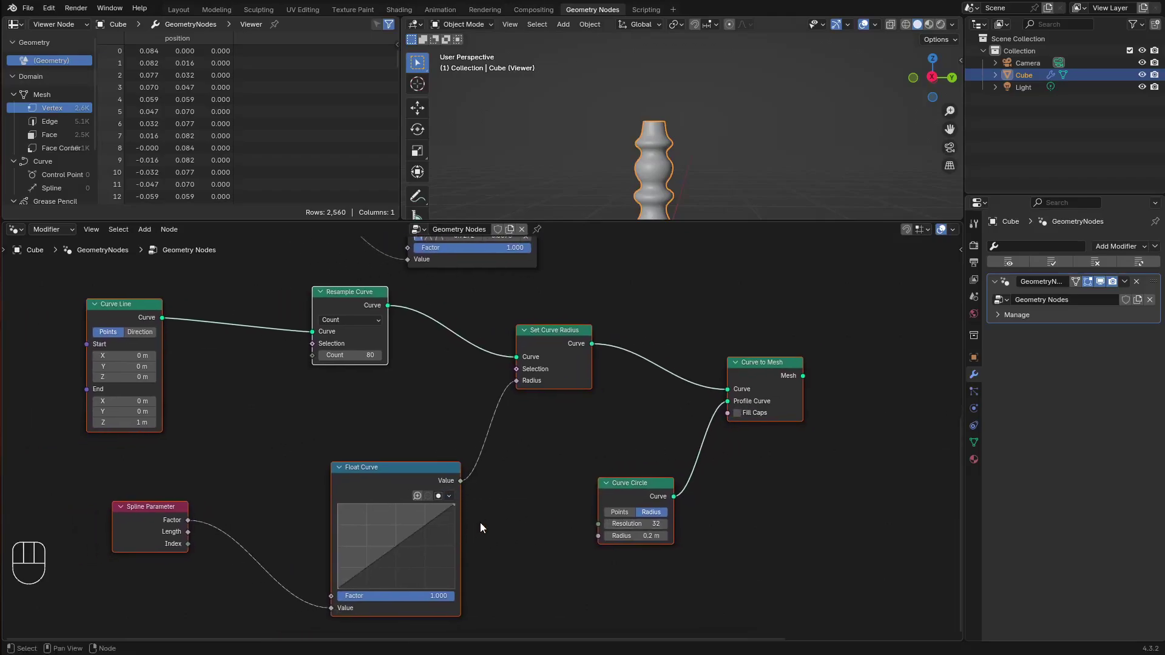
Preview the duplicated Curve to Mesh in the Viewer, and move its Float Curve endpoints to 1.0000, 0.5062 and 0.0000, 0.4937
scroll(535, 485, "up", 1)
left_click(812, 365, "ctrl+shift")
scroll(673, 180, "down", 2)
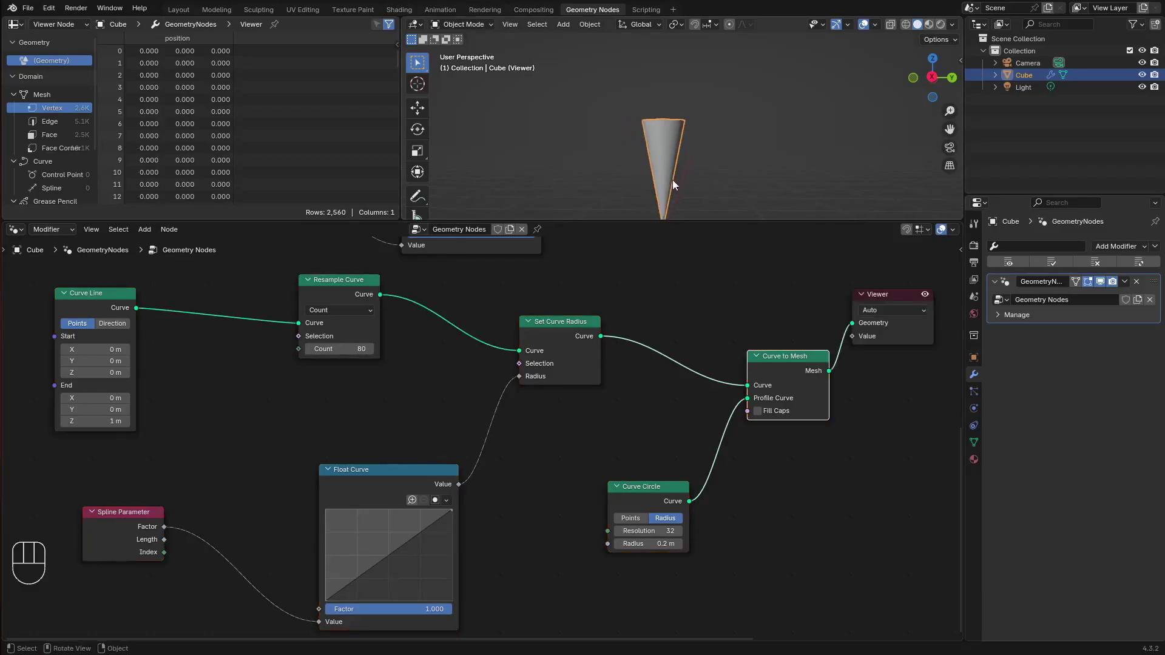
middle_click_drag(673, 185, 671, 151, "shift")
left_click_drag(450, 512, 450, 558)
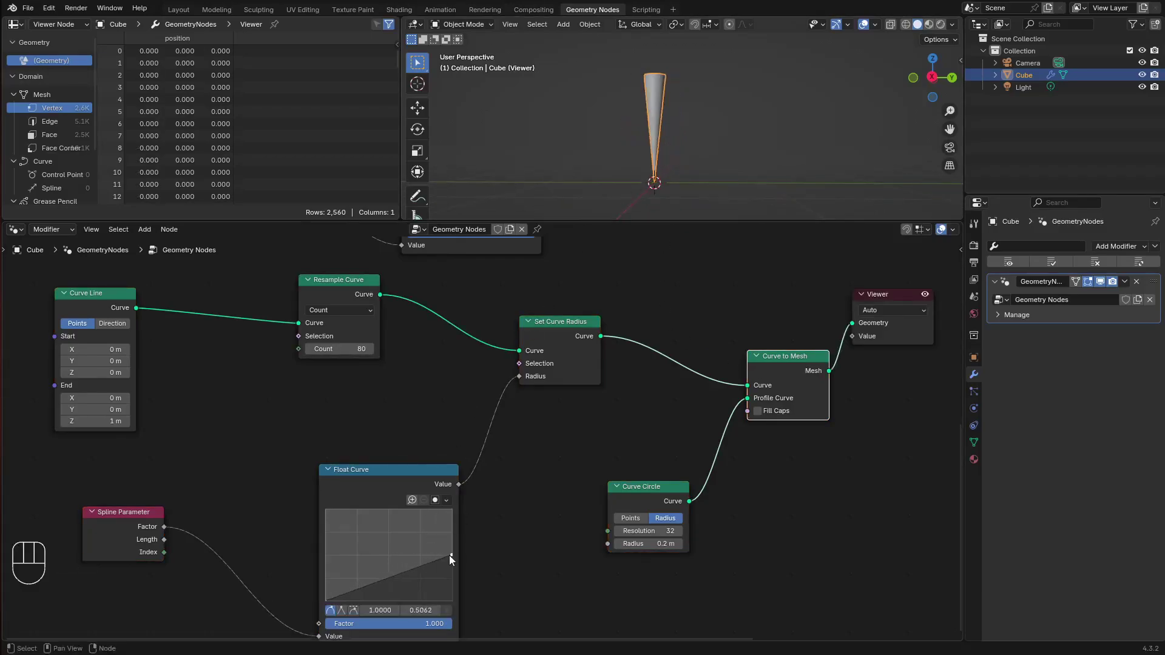
left_click_drag(330, 599, 326, 555)
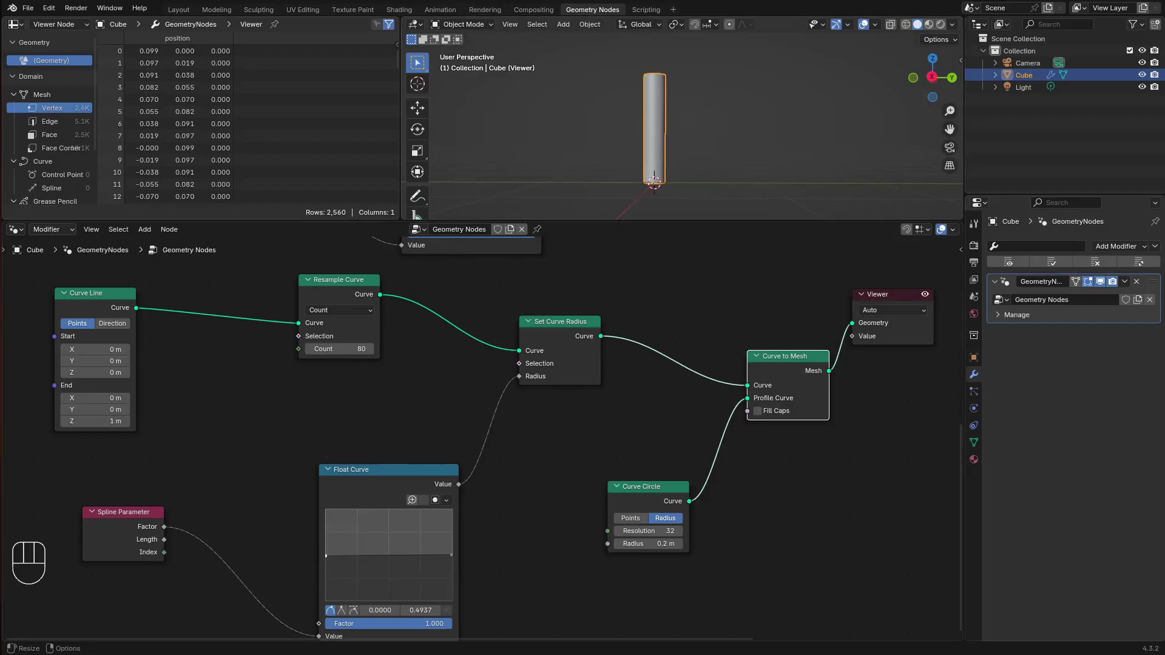
Set the duplicated Resample Curve's count to 10 and the duplicated Curve Line's start Z to 0.8 m
middle_click_drag(398, 412, 428, 466)
left_click(347, 403)
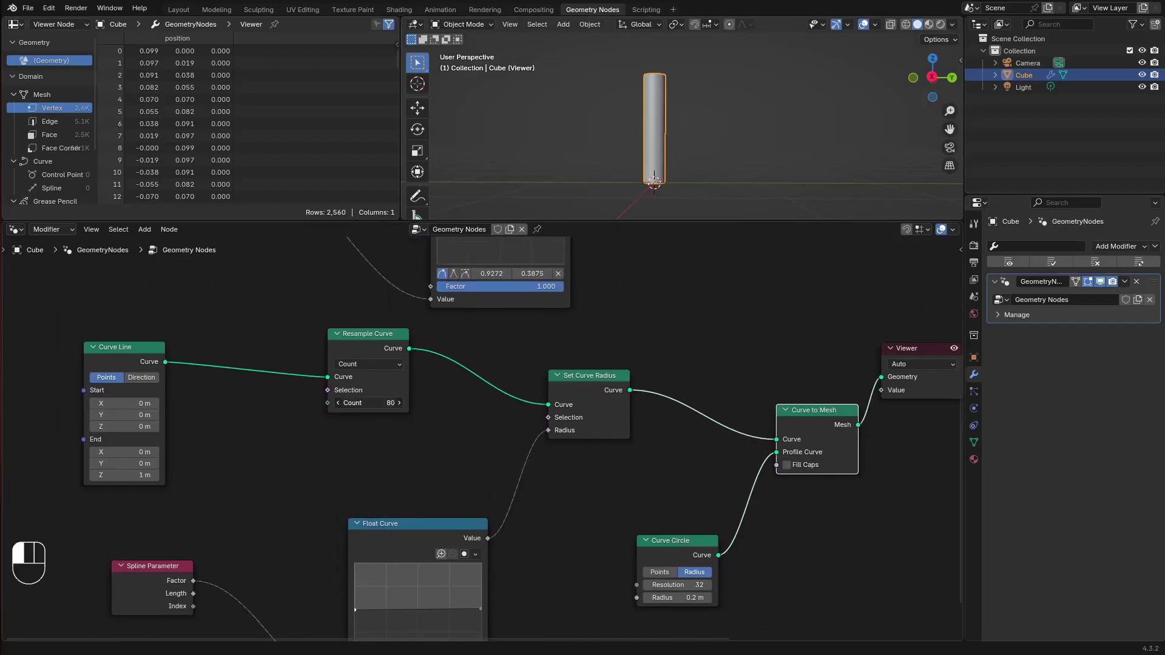
left_click_drag(348, 402, 320, 403)
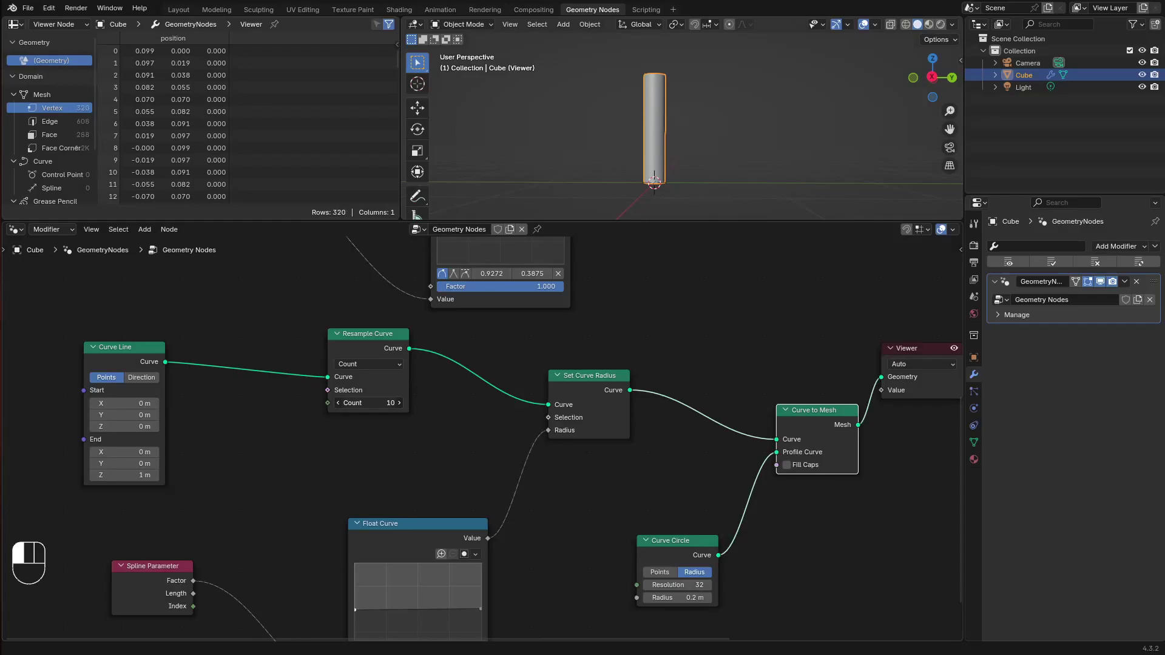
middle_click_drag(262, 480, 347, 440)
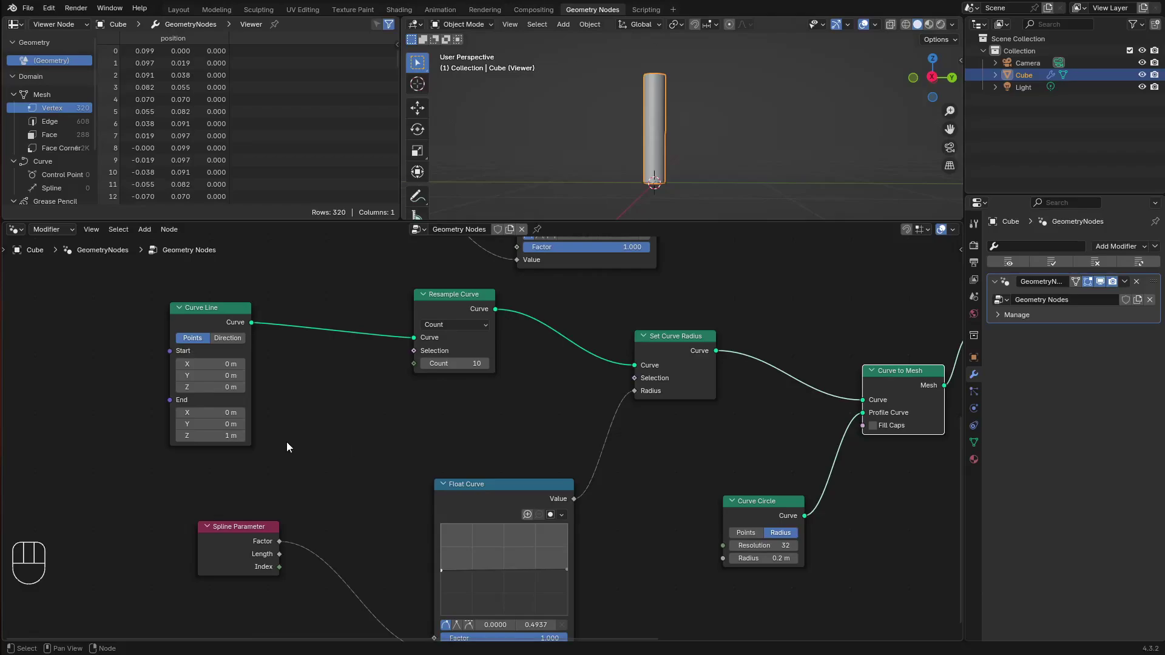
mouse_move(224, 435)
left_mouse_down()
mouse_move(267, 436)
mouse_move(224, 436)
left_mouse_up()
mouse_move(224, 387)
left_mouse_down()
mouse_move(241, 387)
mouse_move(230, 387)
left_mouse_up()
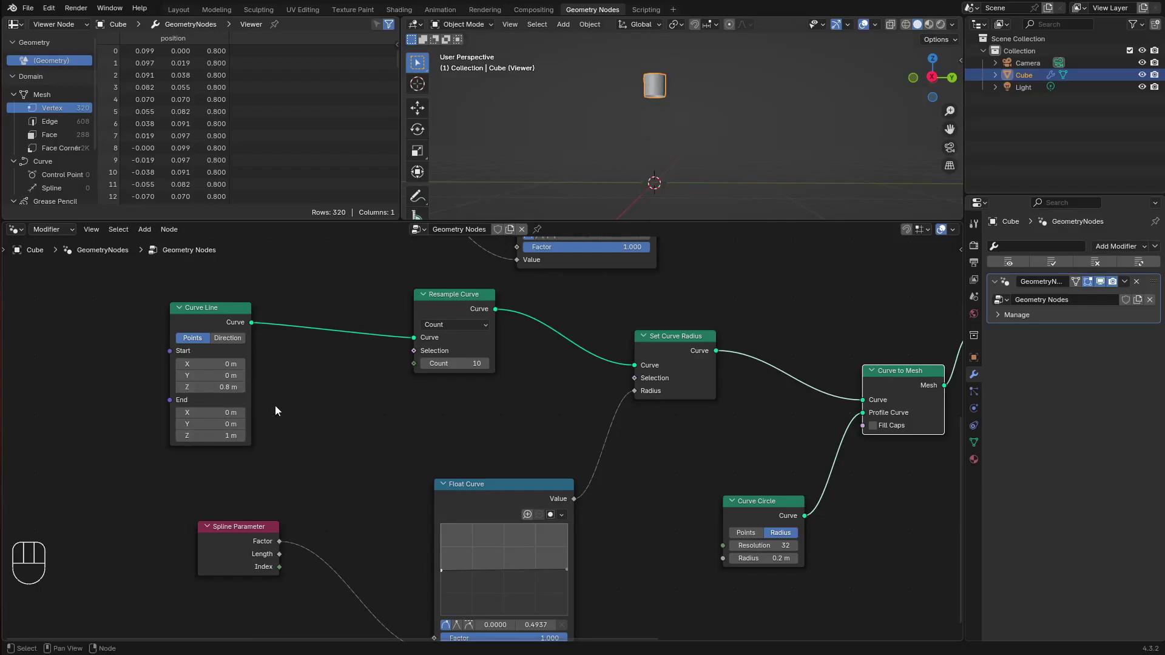
Move the Viewer away from both chains and place the two Curve to Mesh nodes one above the other
scroll(432, 446, "down", 5)
scroll(632, 381, "up", 1)
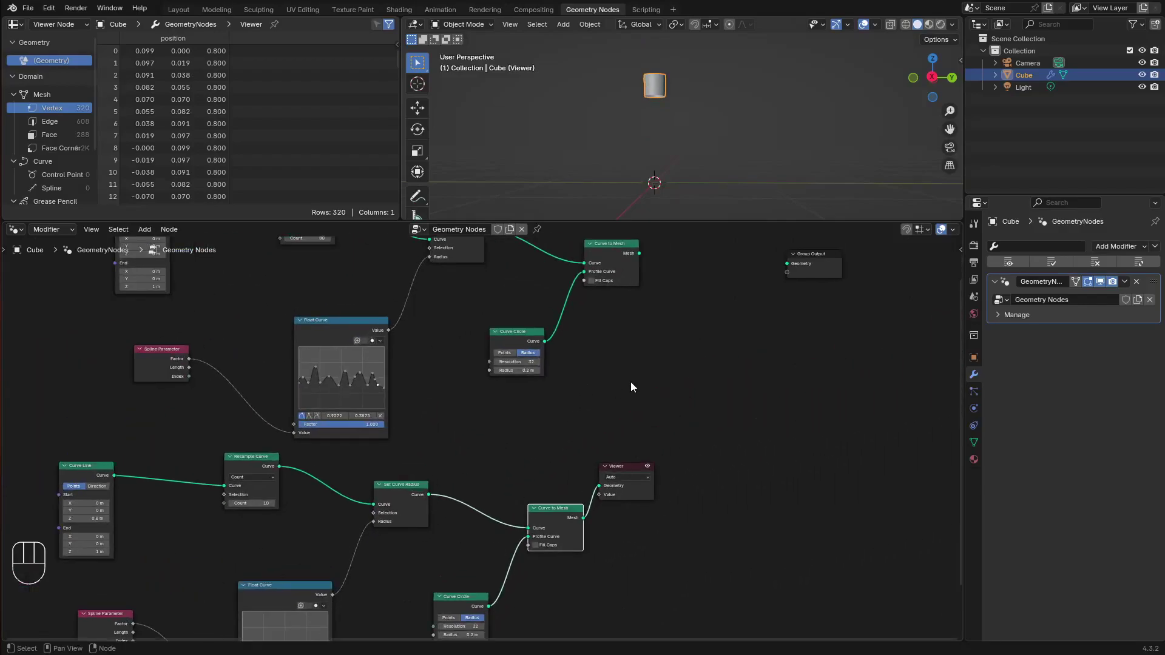
scroll(605, 455, "down", 1)
left_click_drag(604, 464, 807, 444)
left_click_drag(536, 495, 609, 456)
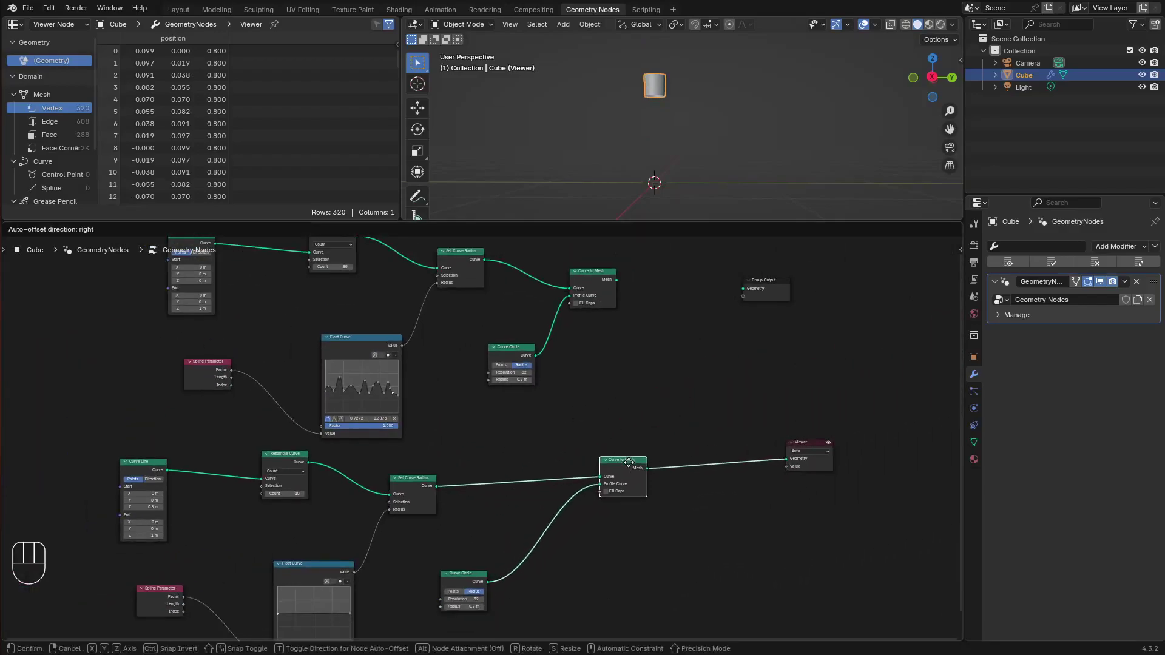
left_click_drag(590, 303, 617, 417)
Combine the outputs of both Curve to Mesh nodes with a Join Geometry node feeding the Viewer
scroll(649, 428, "up", 2)
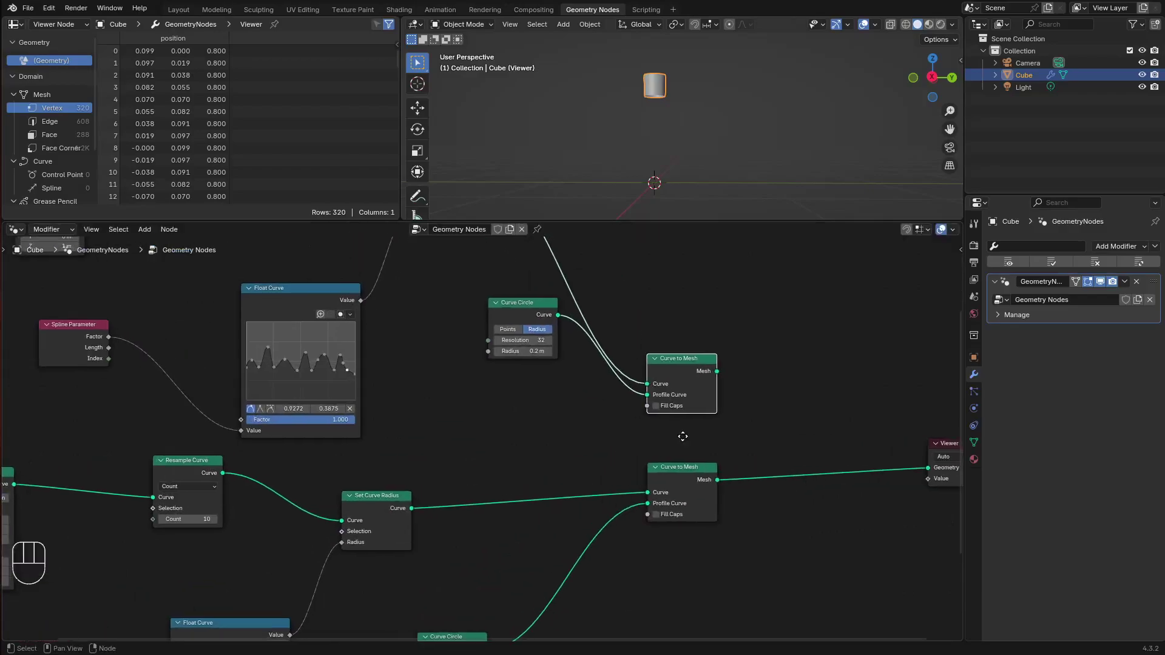
middle_click_drag(649, 428, 536, 422)
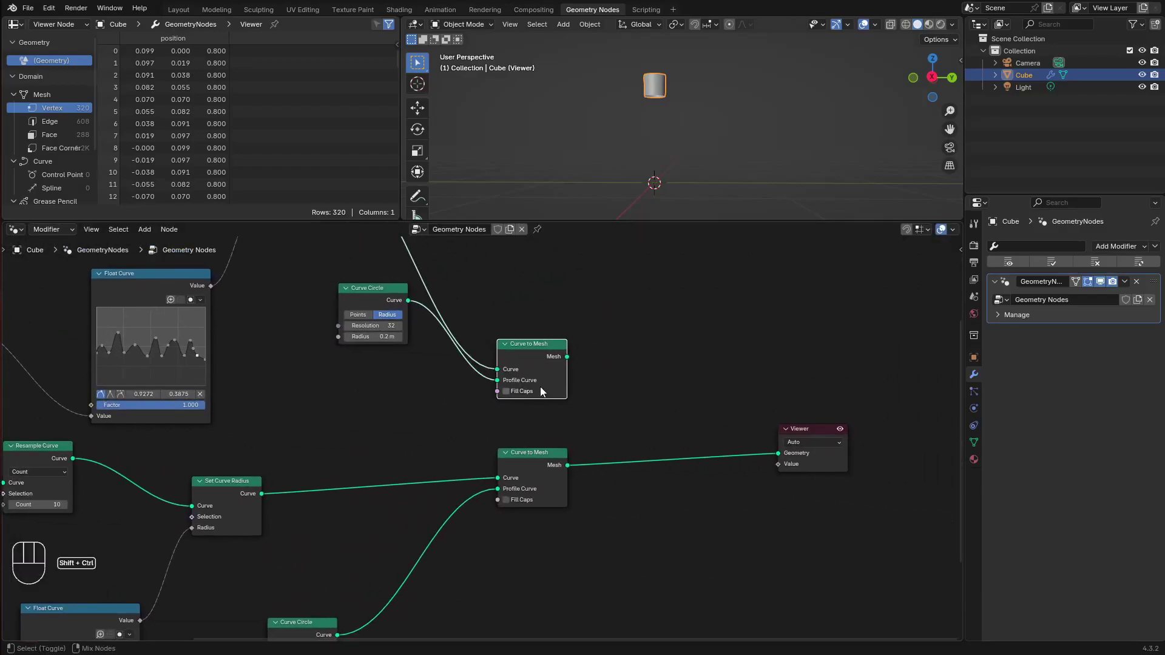
right_click_drag(555, 367, 538, 457, "ctrl+shift")
scroll(669, 148, "up", 1)
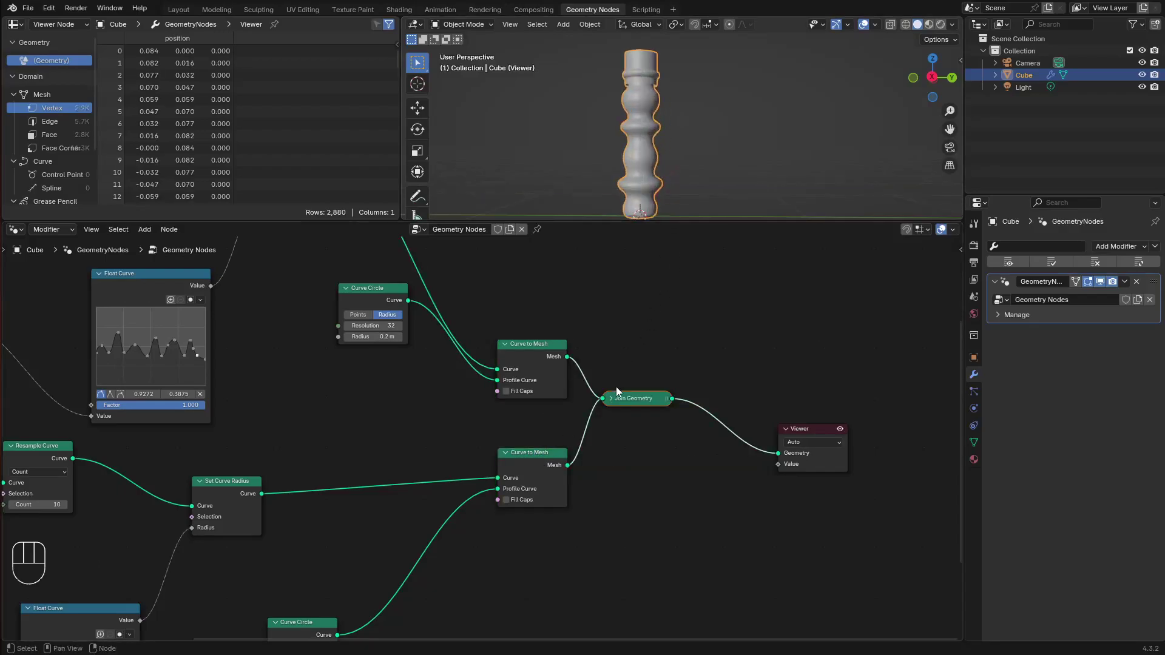
Try end Z values of 1.1 m and 0 m on the duplicated Curve Line
middle_click_drag(436, 437, 695, 416)
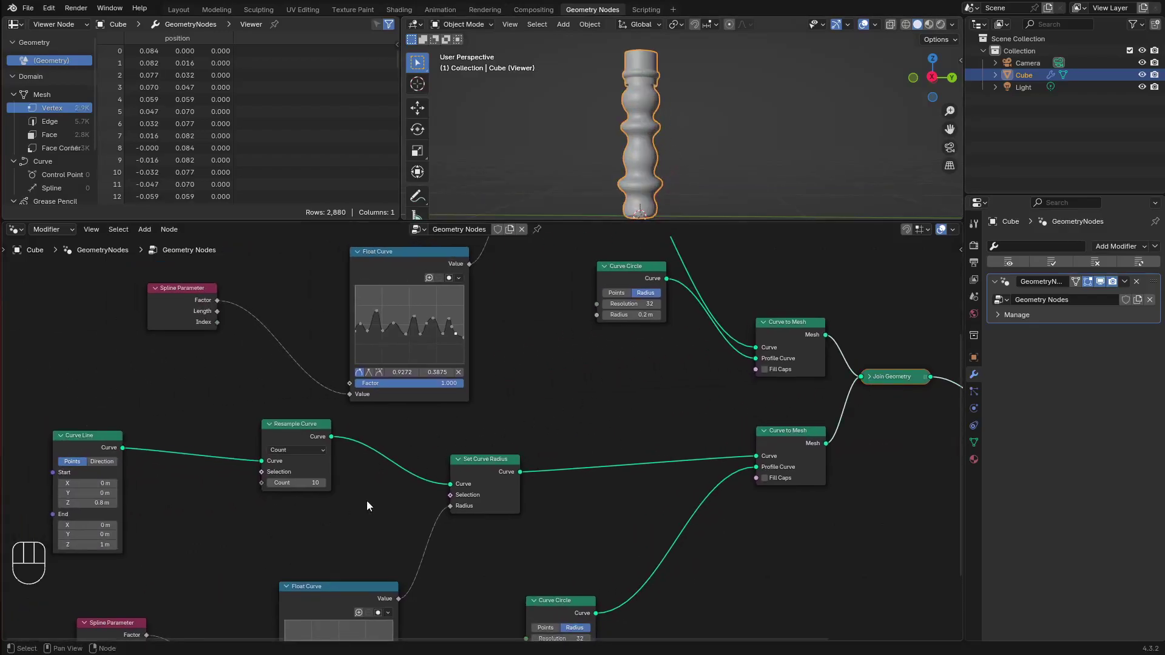
middle_click_drag(366, 506, 556, 490)
left_click_drag(284, 529, 290, 546)
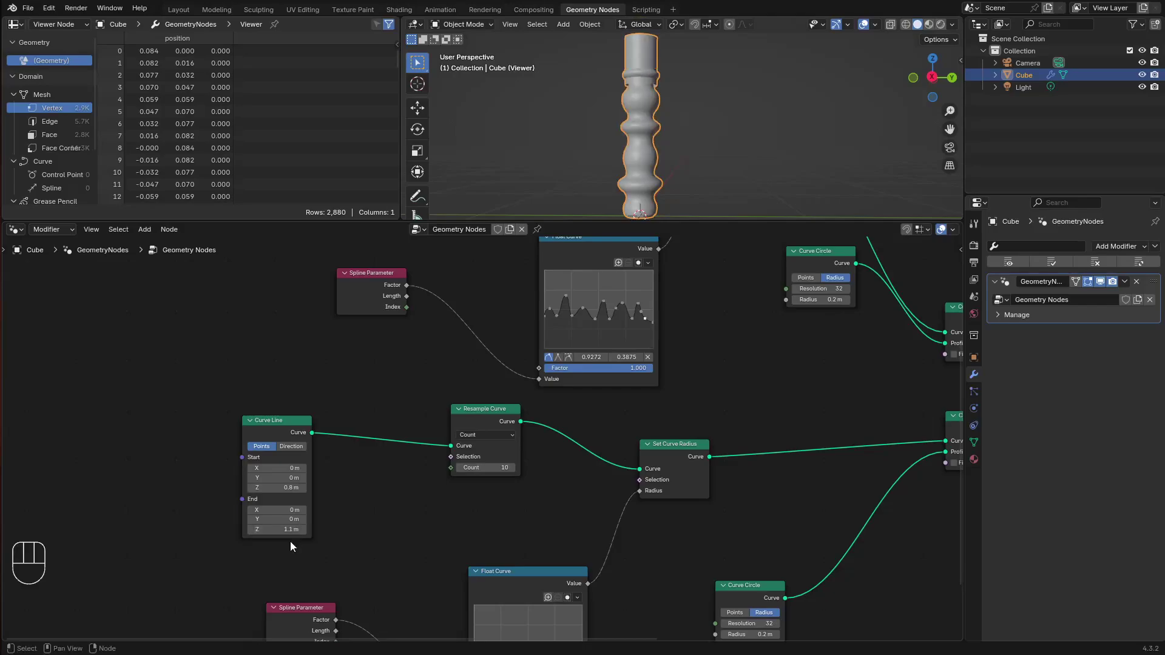
left_click(287, 529)
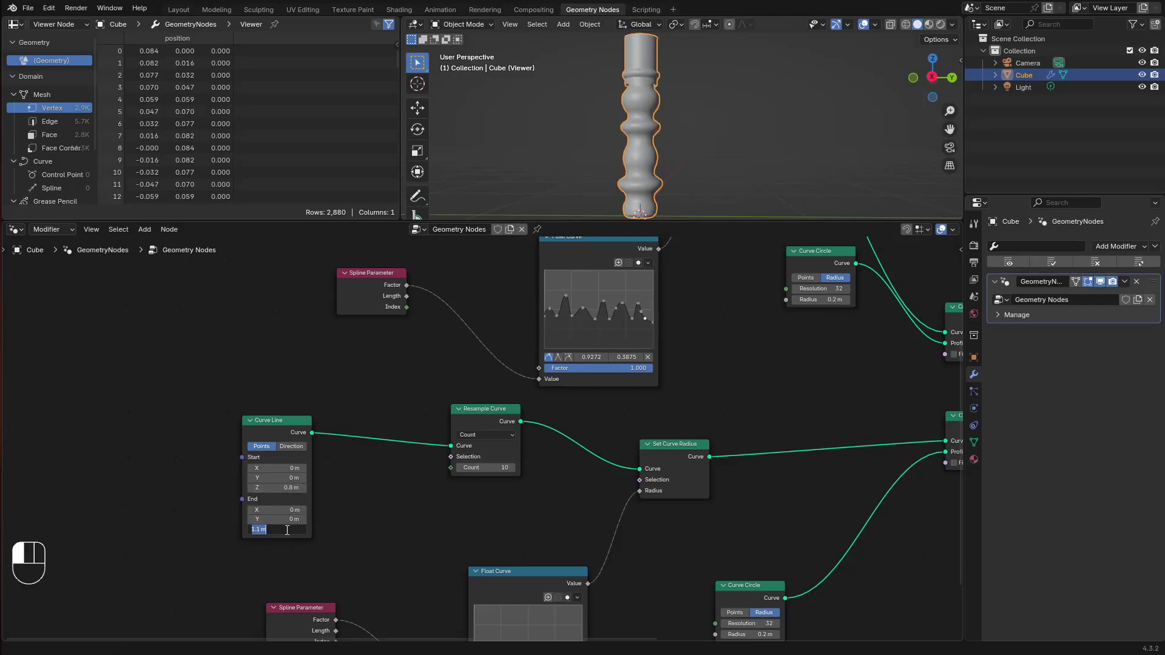
type("0")
key("Return")
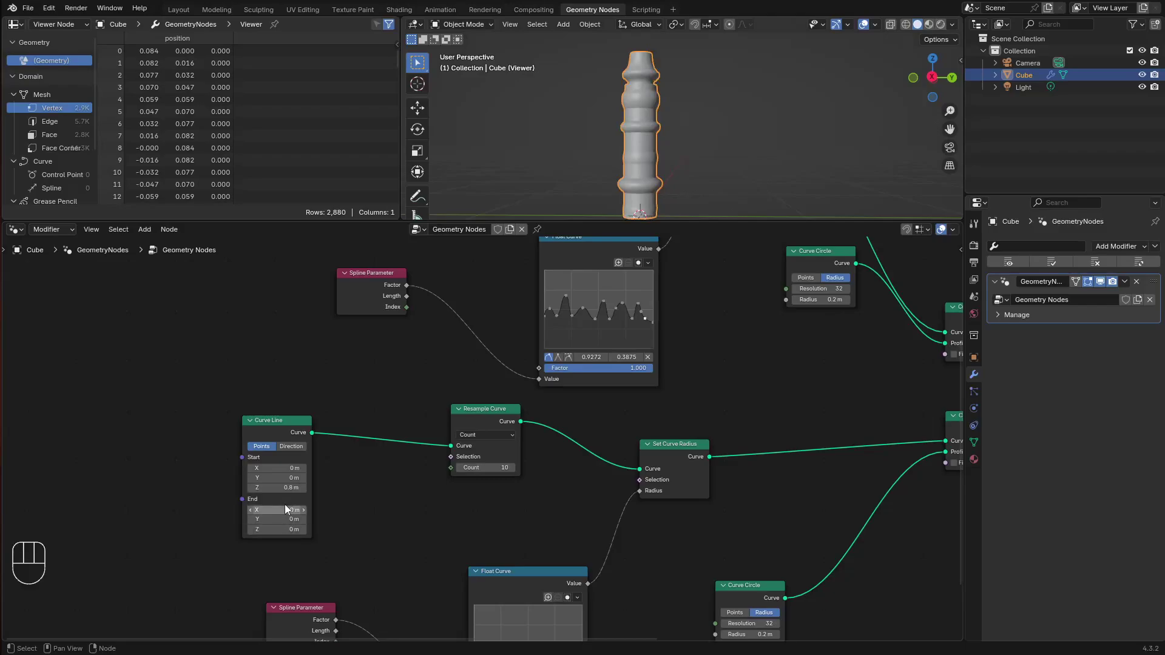
Try a start Z of 1 m and an end Z of 3.3 m on the duplicated Curve Line
mouse_move(286, 488)
left_mouse_down()
mouse_move(255, 488)
mouse_move(295, 488)
left_mouse_up()
left_click_drag(275, 529, 322, 530)
scroll(707, 82, "up", 8)
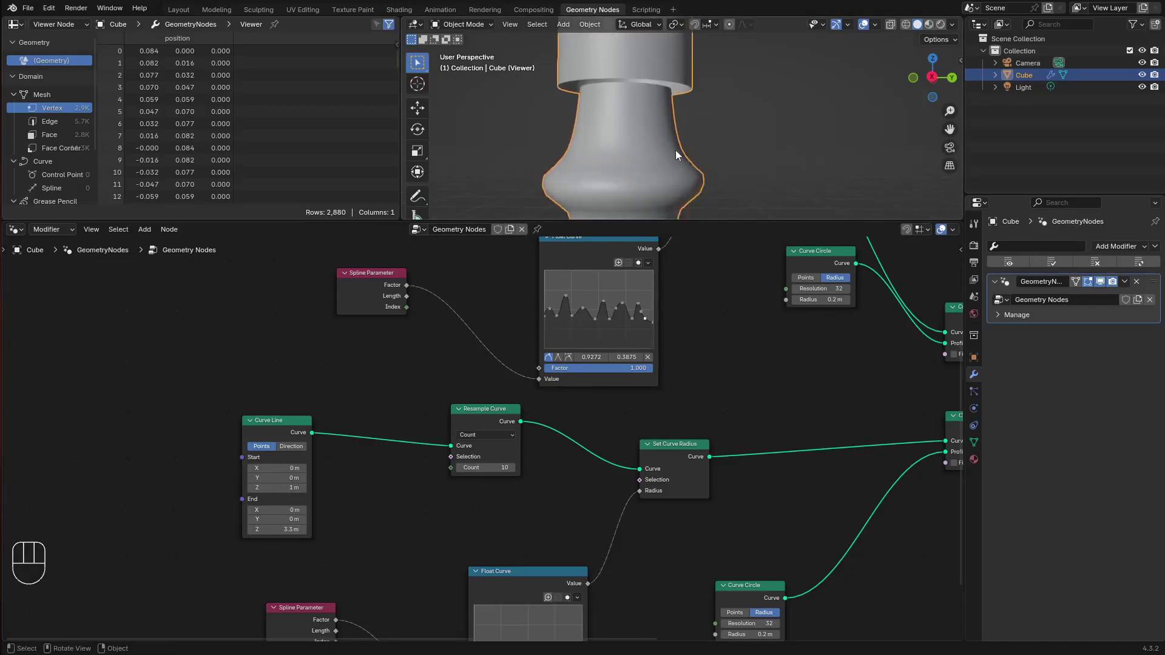
middle_click_drag(390, 485, 374, 399)
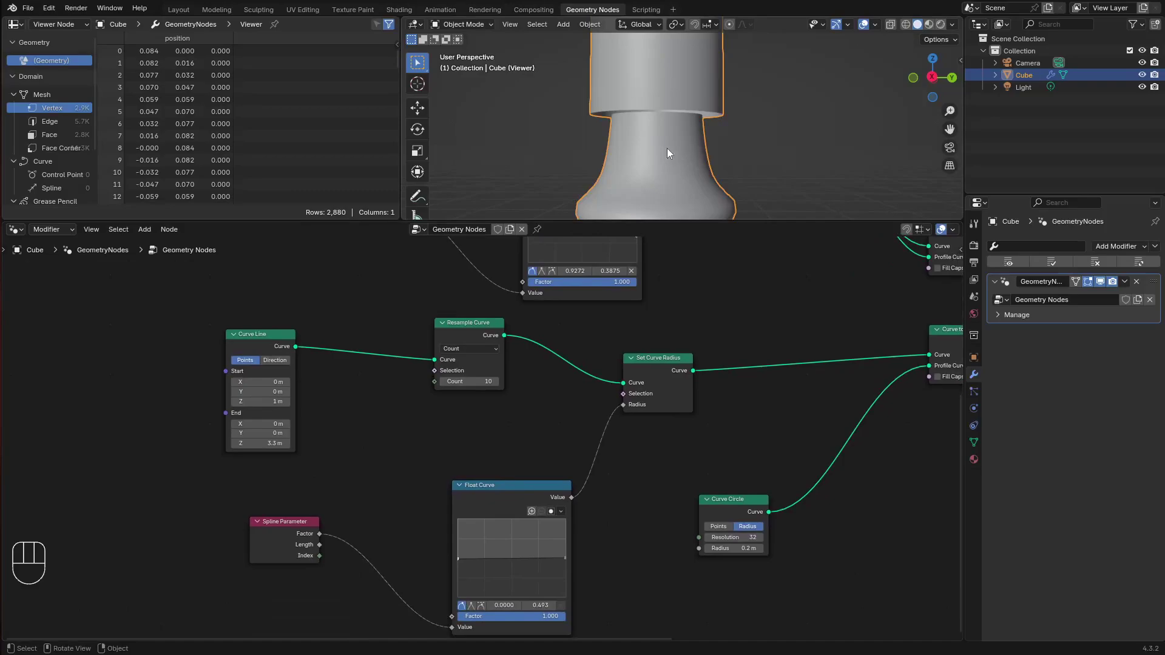
scroll(680, 161, "down", 8)
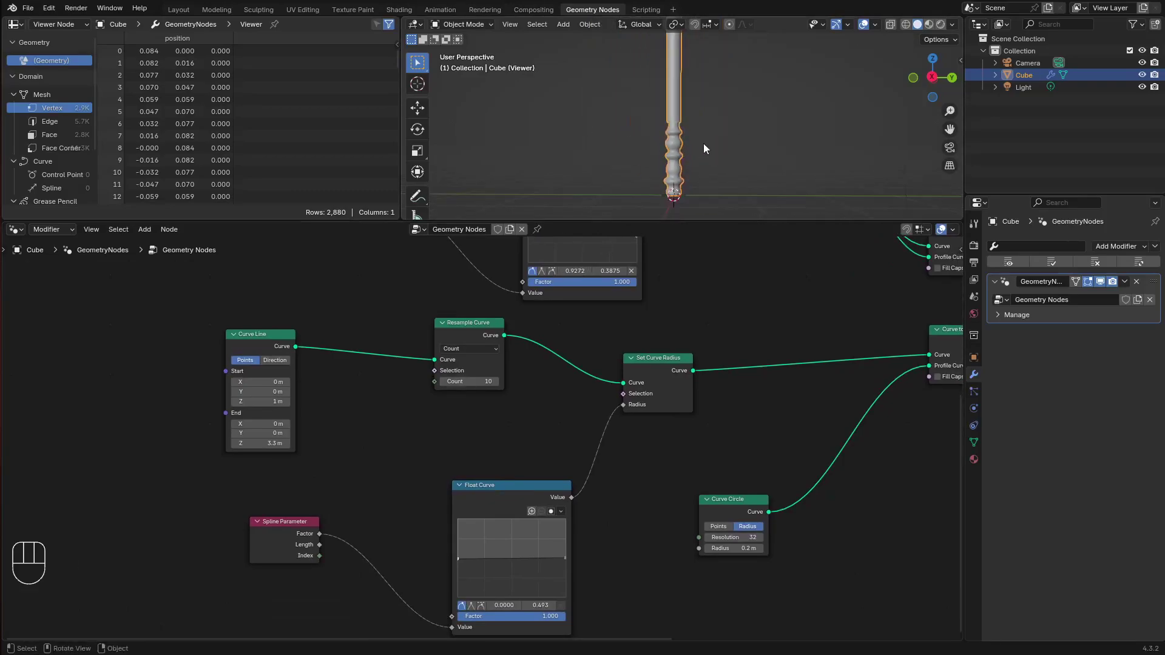
Shorten the duplicated Curve Line to run from a start Z of 0.95 m to an end Z of 1.05 m
left_click(272, 442)
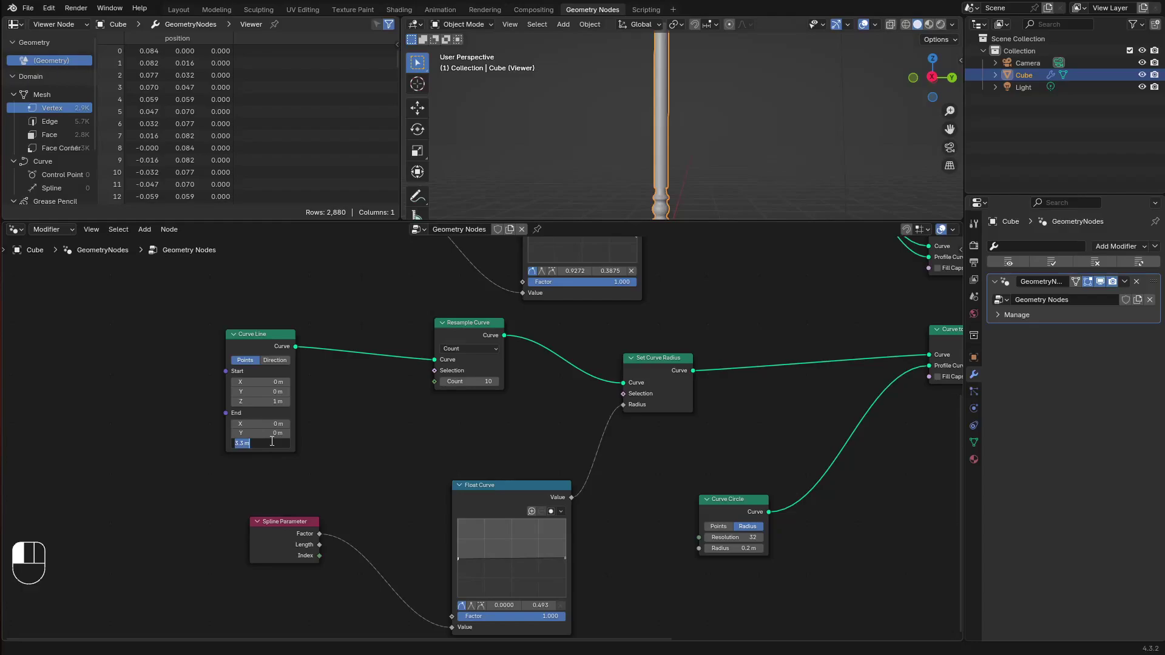
type("1")
key("Return")
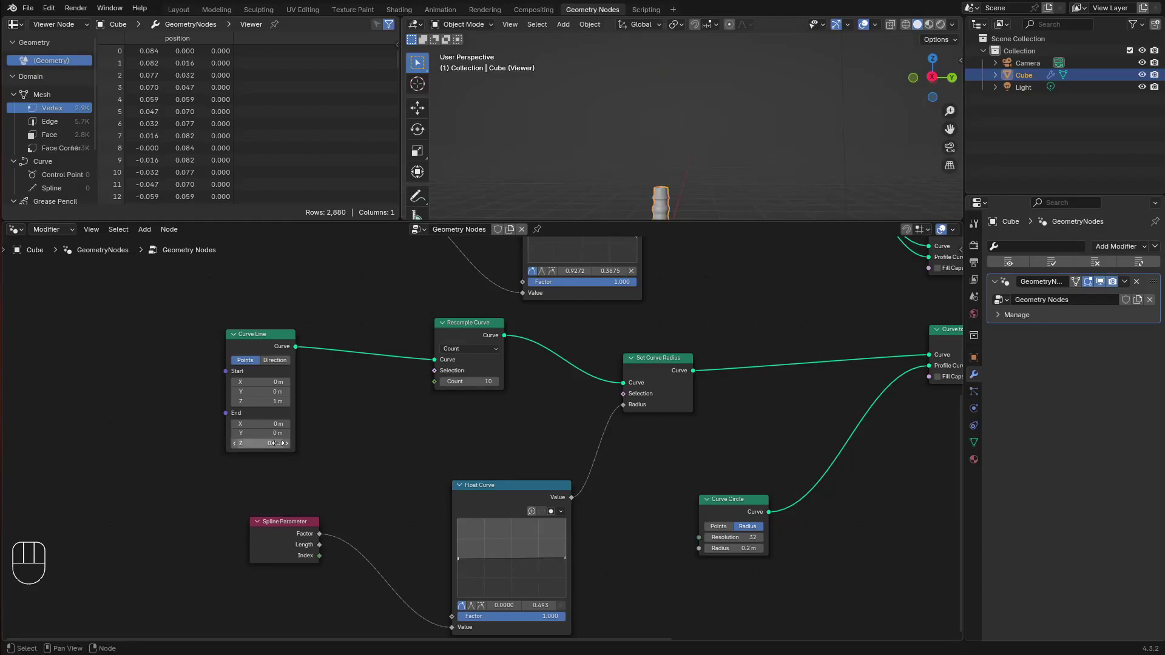
scroll(521, 258, "up", 1)
middle_click_drag(649, 200, 677, 188, "shift")
scroll(635, 114, "up", 4)
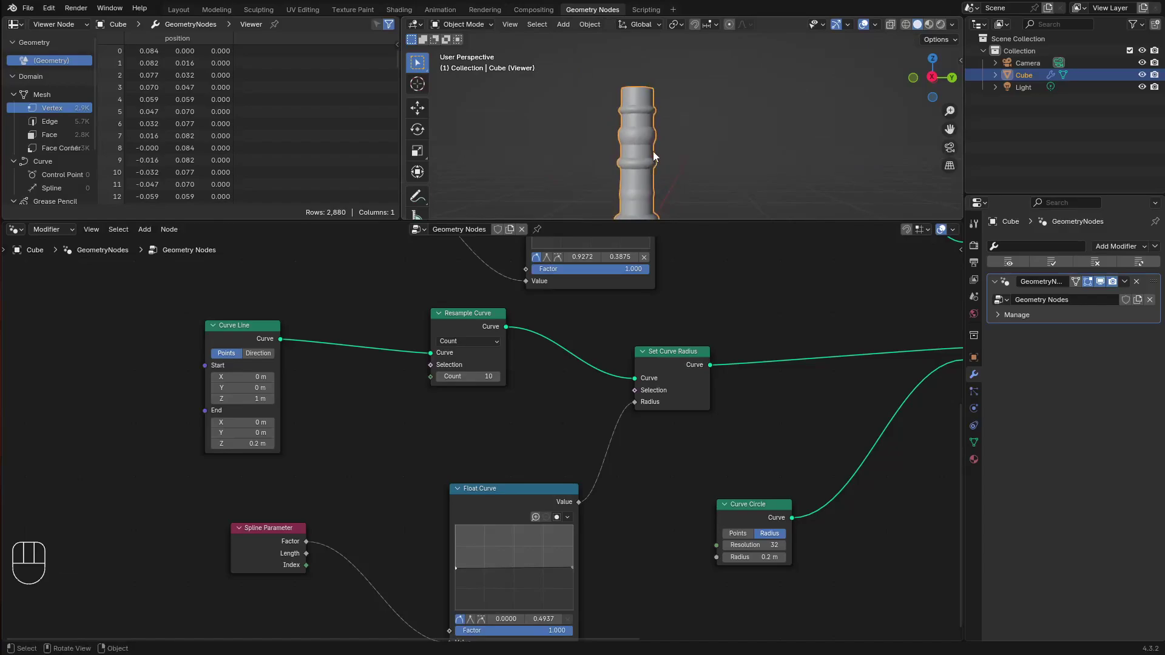
left_click_drag(252, 444, 307, 444)
scroll(560, 203, "up", 3)
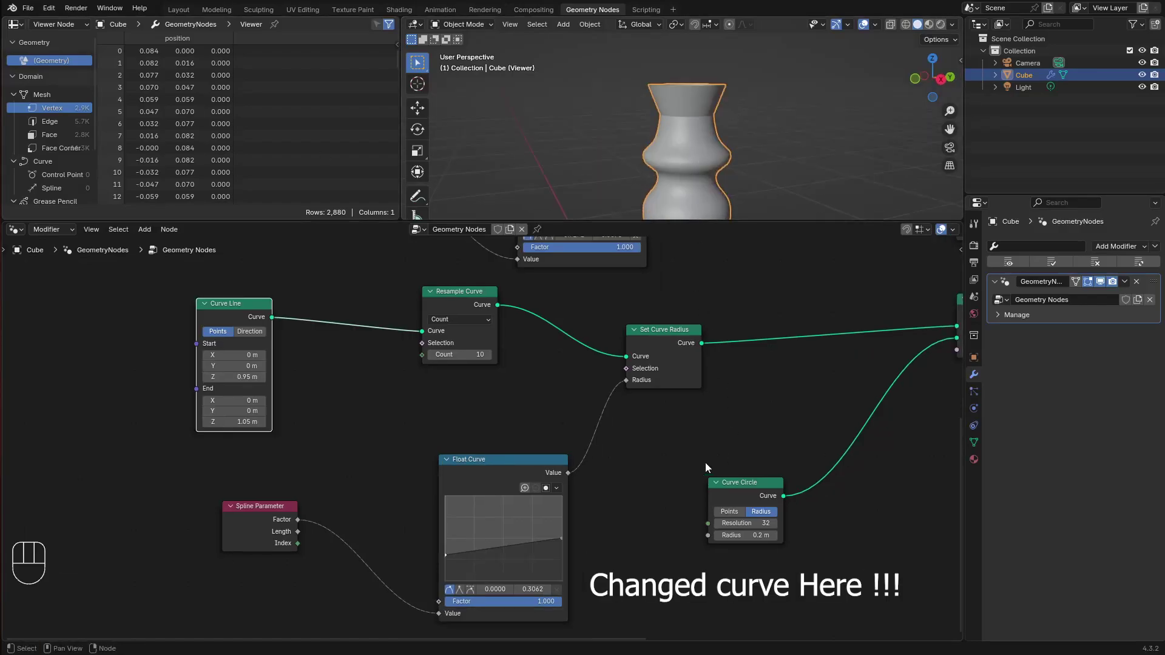
Enable Fill Caps on both Curve to Mesh nodes
middle_click_drag(833, 429, 560, 469)
middle_click_drag(705, 342, 710, 424)
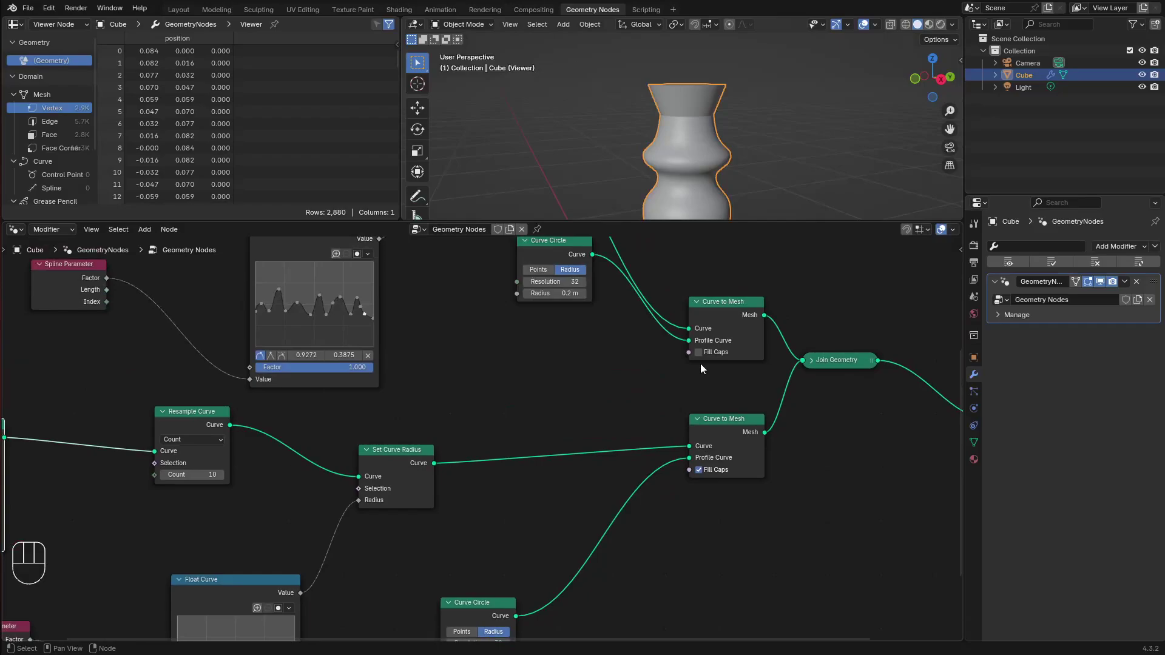
mouse_move(689, 151)
middle_mouse_down()
mouse_move(682, 132)
mouse_move(698, 166)
middle_mouse_up()
scroll(684, 122, "up", 1)
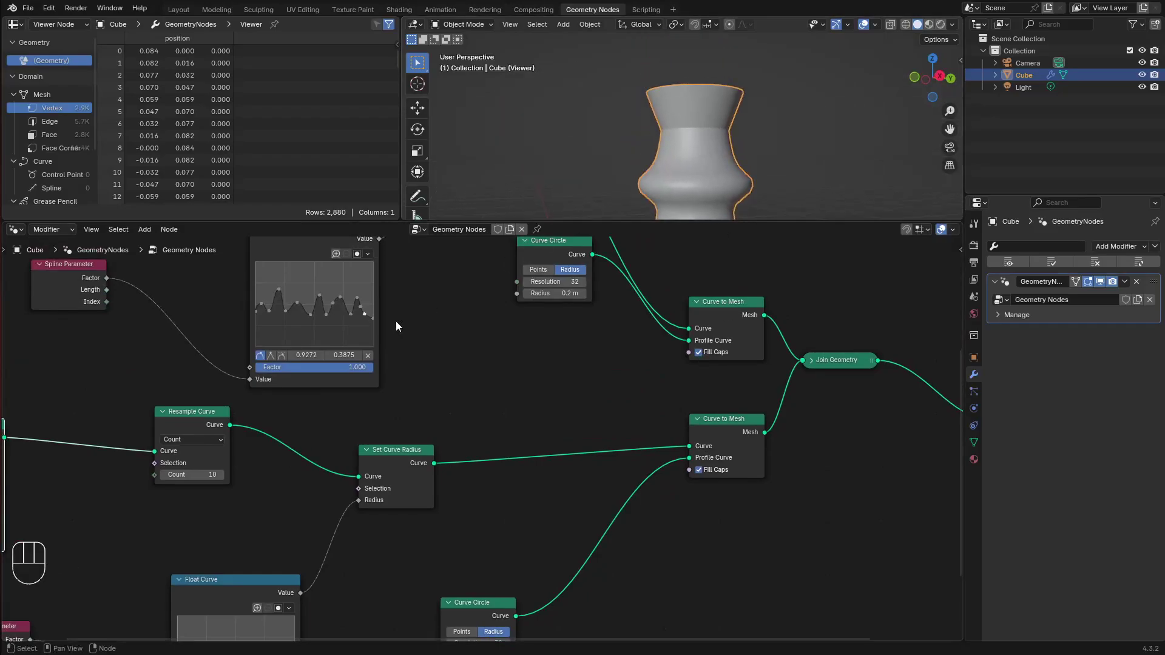
Move the start point of the duplicated chain's Float Curve to 0.0000, 0.4062
middle_click_drag(358, 397, 571, 290)
left_click_drag(391, 562, 390, 560)
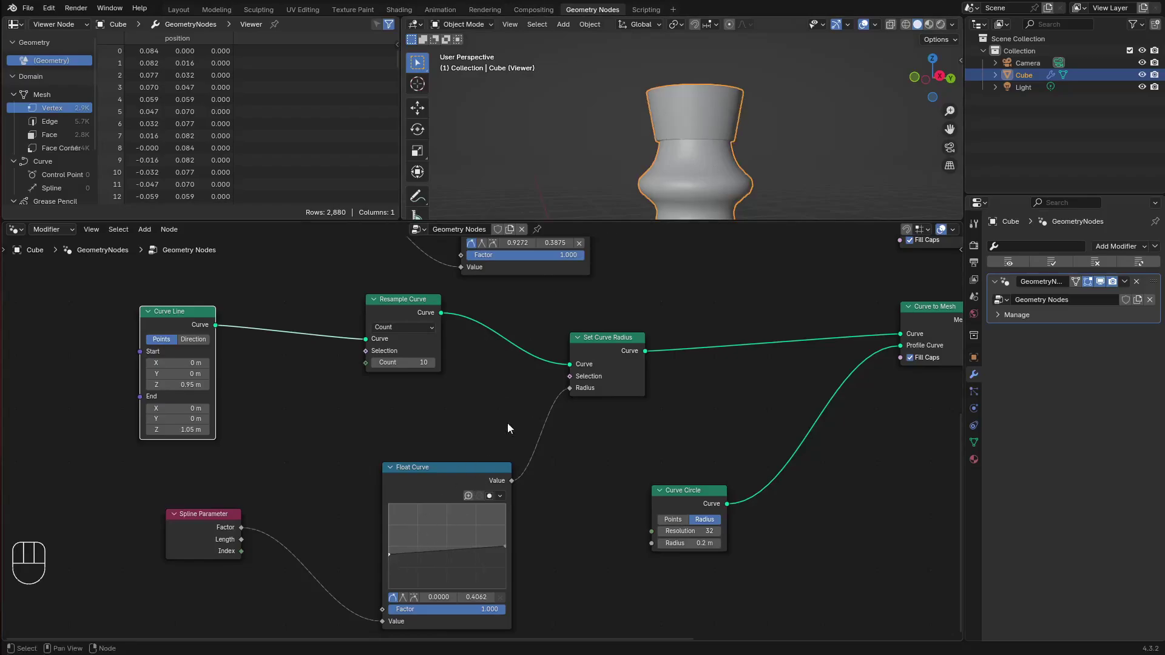
scroll(683, 148, "up", 4)
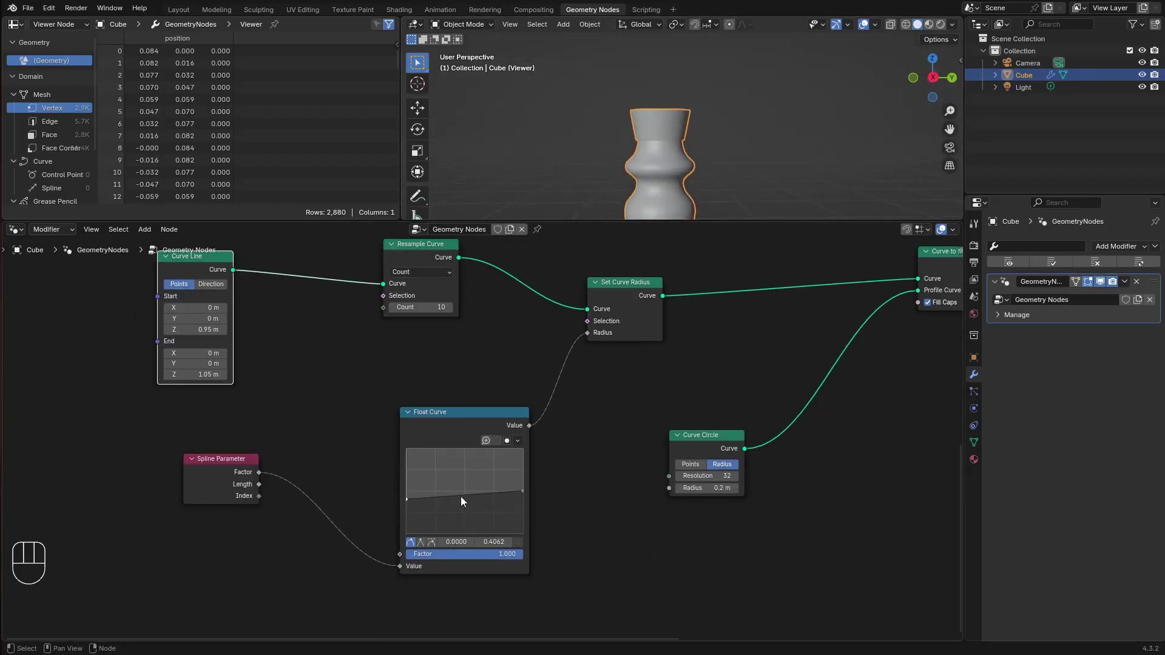
Add and adjust points on the duplicated chain's Float Curve to shape the short top section with a wavy profile
left_click_drag(493, 499, 486, 505)
scroll(668, 157, "up", 2)
scroll(725, 188, "down", 3)
middle_click_drag(789, 188, 725, 187)
scroll(724, 187, "up", 4)
left_click_drag(524, 501, 513, 488)
scroll(631, 145, "down", 4)
left_click_drag(486, 505, 447, 496)
scroll(631, 145, "up", 4)
left_click_drag(427, 495, 508, 494)
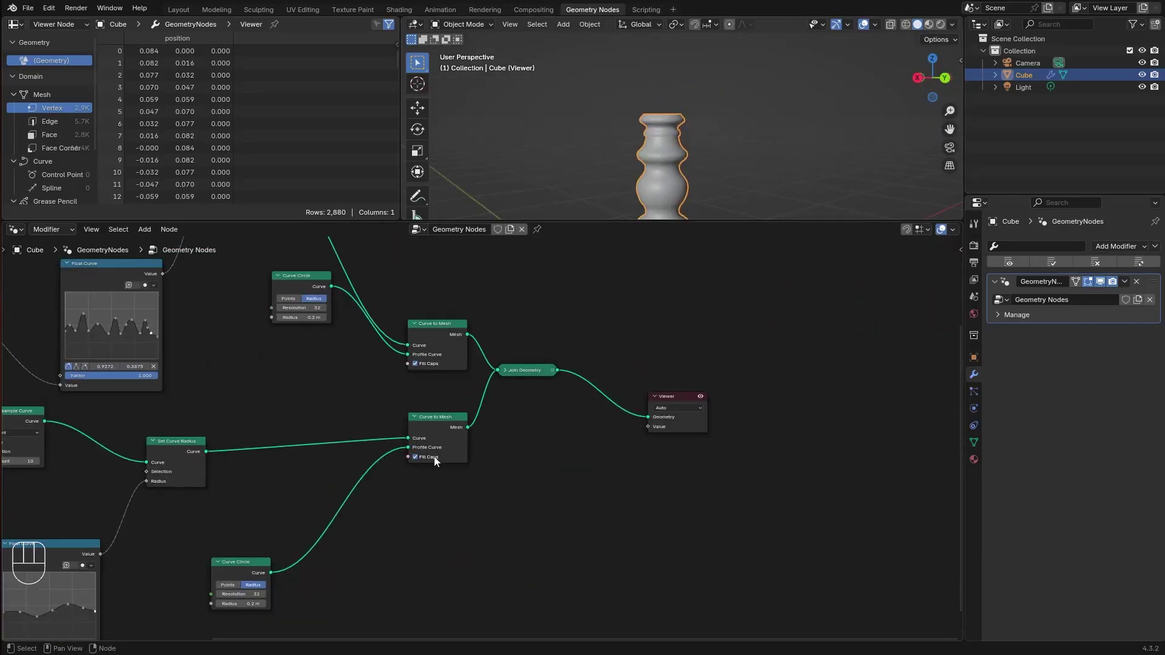
Space the Join Geometry and Viewer nodes farther away from the two Curve to Mesh nodes
middle_click_drag(516, 409, 747, 385)
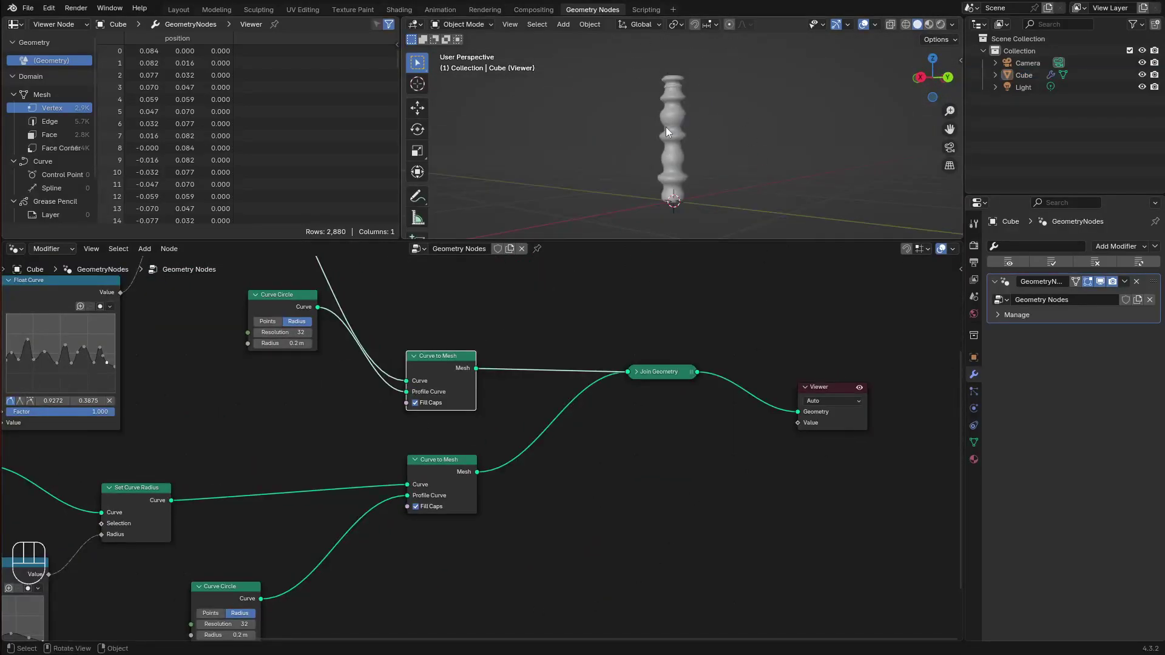
left_click_drag(825, 389, 853, 381)
middle_click_drag(881, 394, 699, 380)
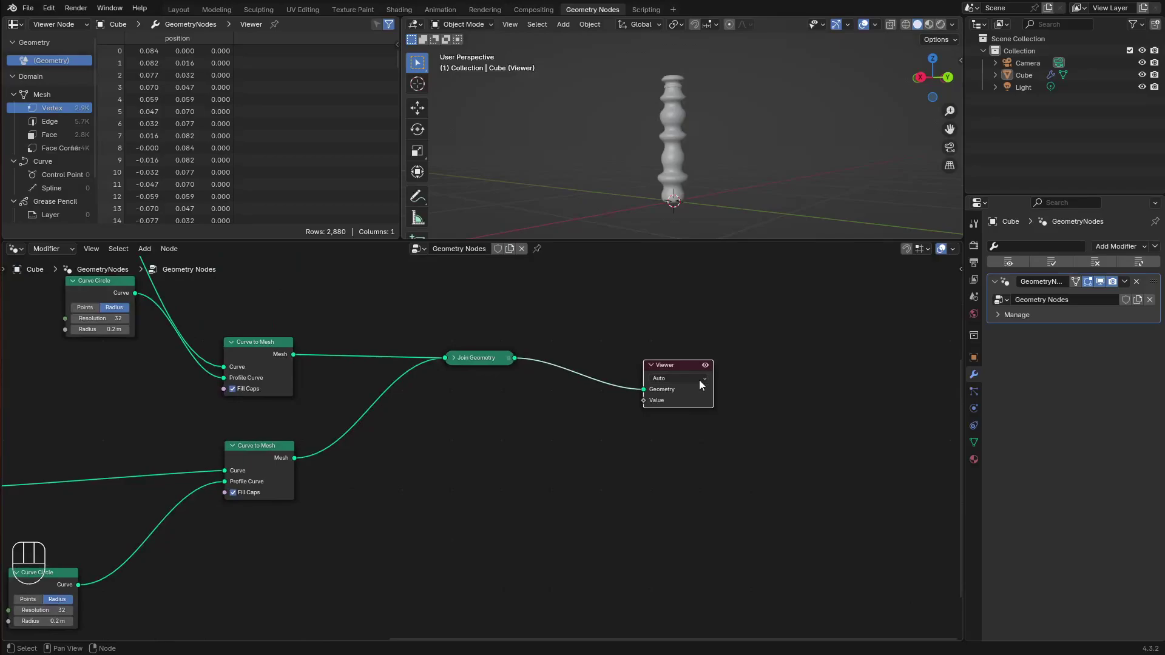
Add a Curve Circle node in the free space below the Join Geometry node
key("ctrl+z")
key("shift+a")
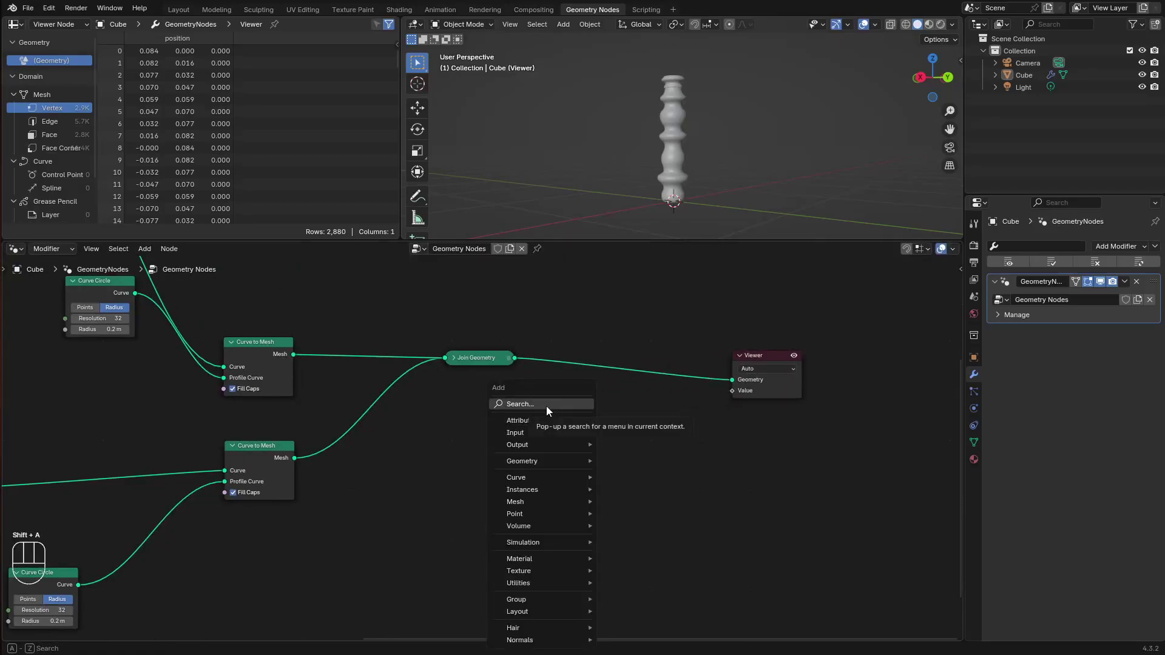
left_click(546, 404)
type("curve")
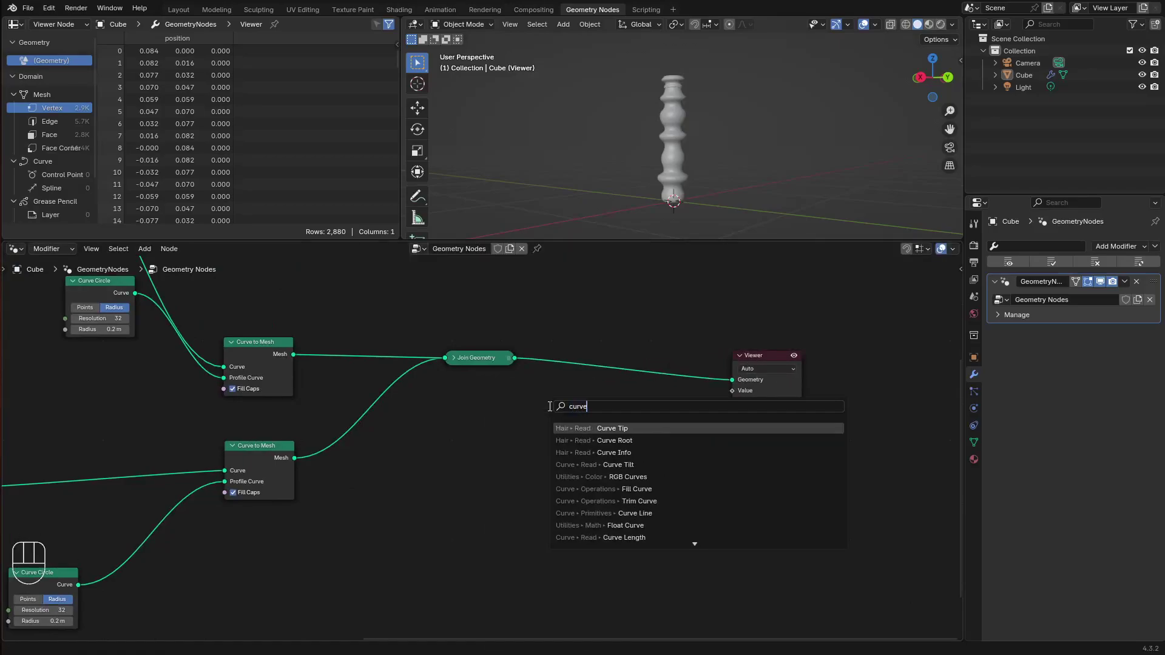
type(" cir")
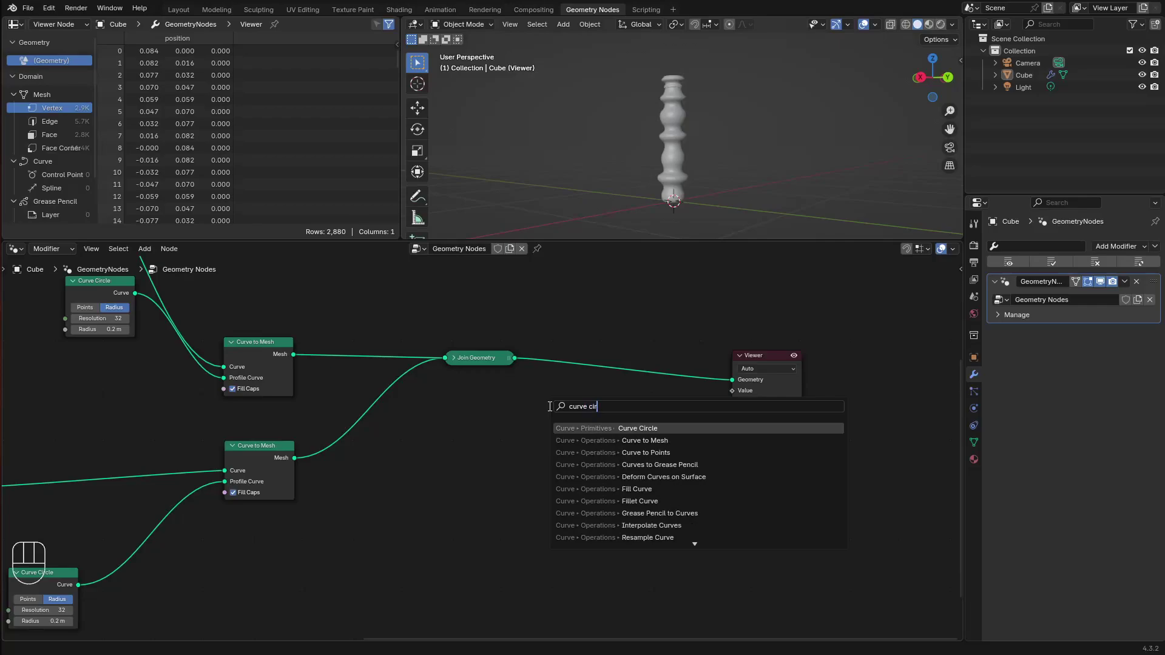
key("Return")
left_click(395, 481)
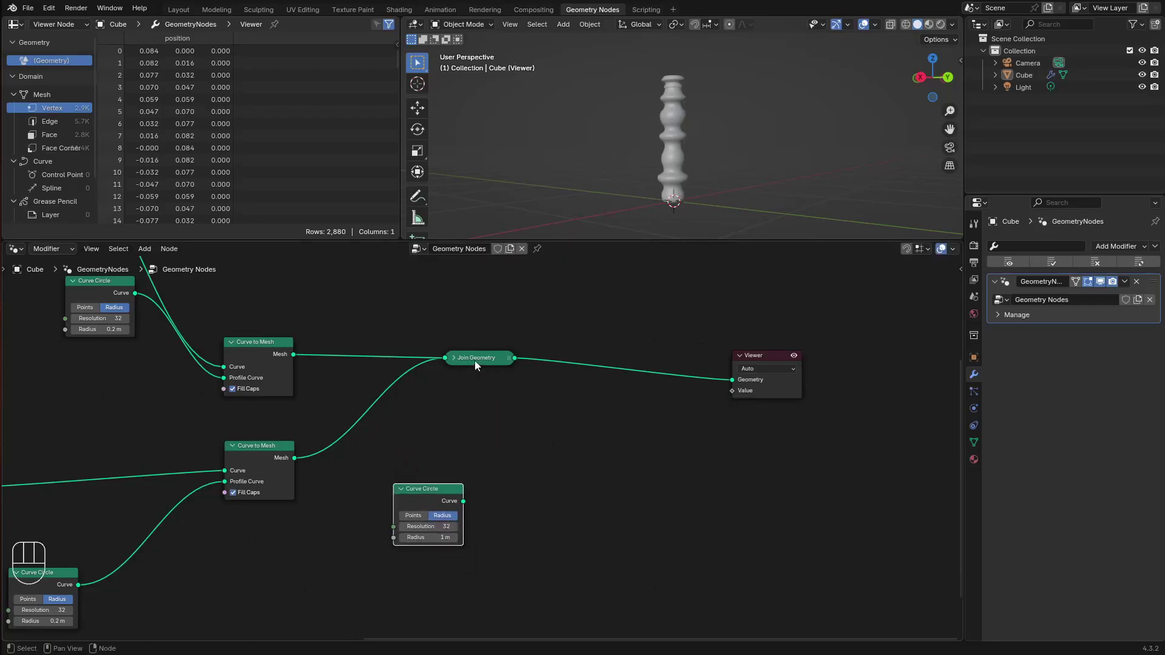
Move Join Geometry closer to the Viewer, feed the new Curve Circle into it, and place the circle node below the Curve to Mesh nodes
left_click_drag(475, 361, 610, 353)
left_click_drag(425, 492, 570, 364)
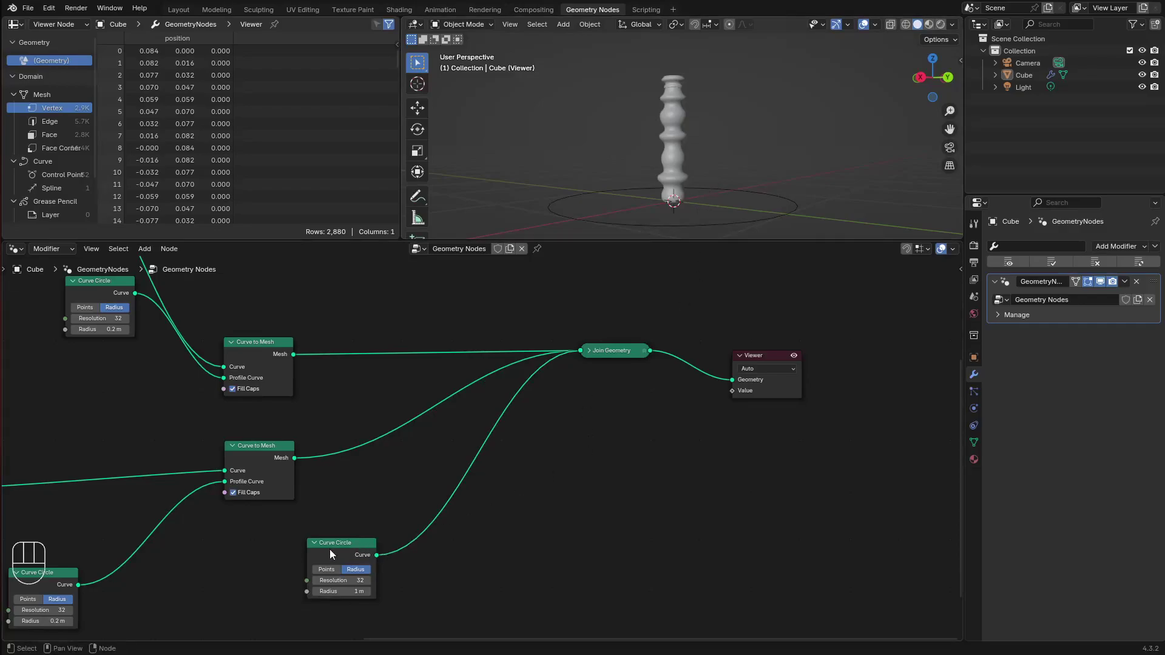
left_click_drag(330, 550, 312, 559)
middle_click_drag(674, 201, 639, 211)
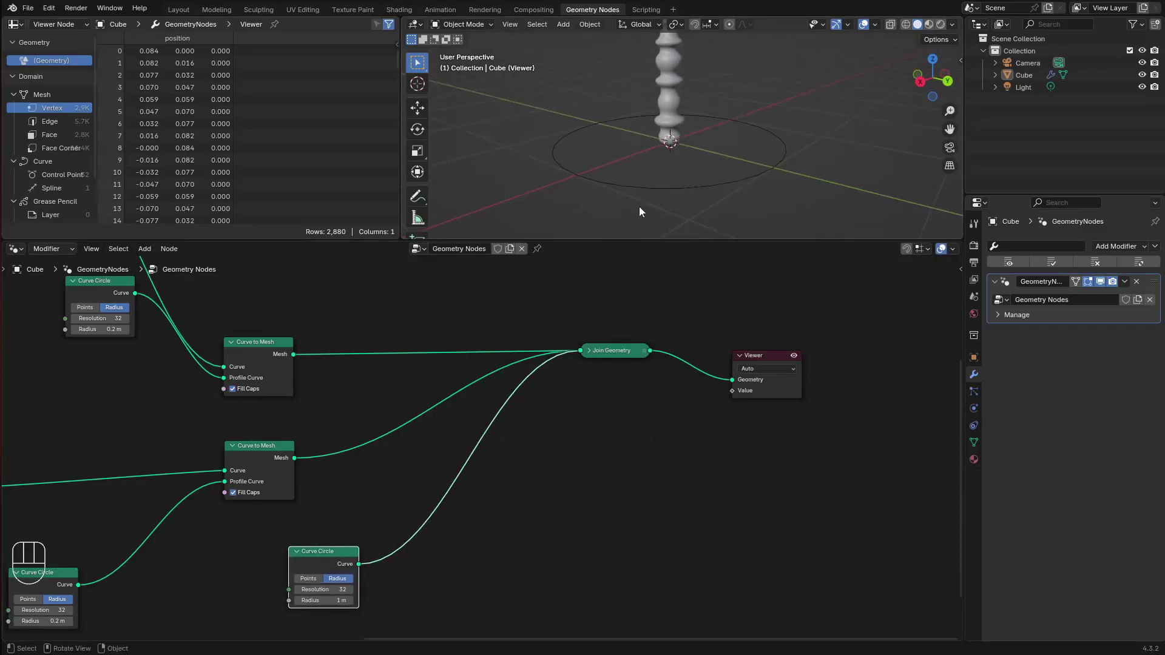
Insert a Curve to Mesh node between the new Curve Circle and Join Geometry
key("shift+a")
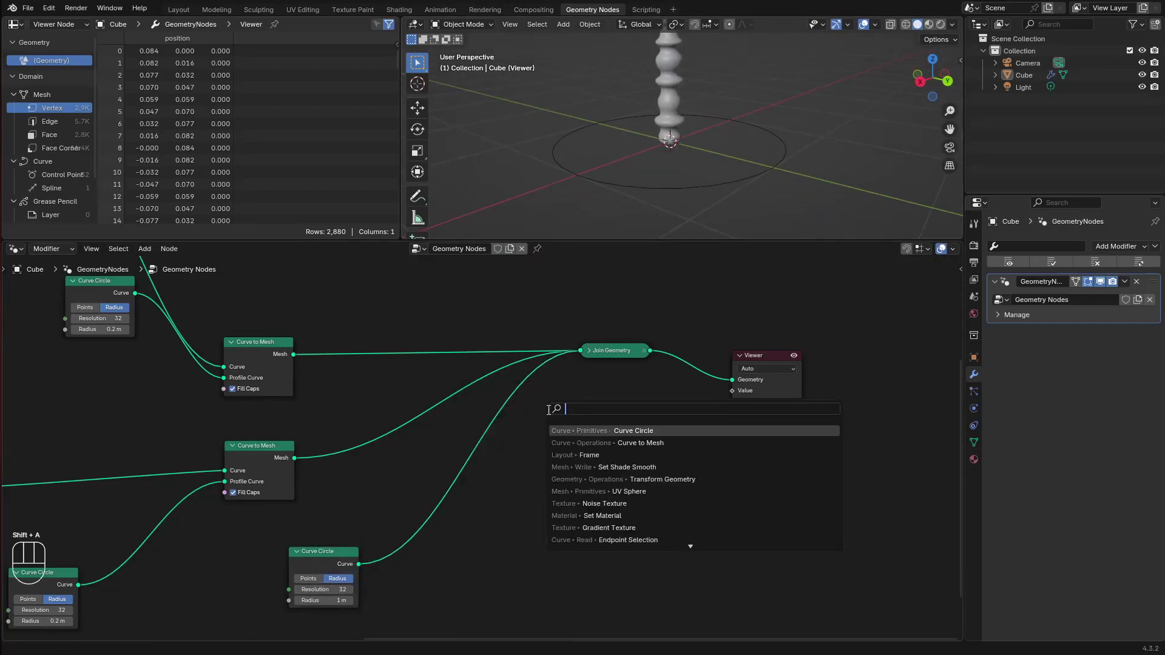
type("curve to")
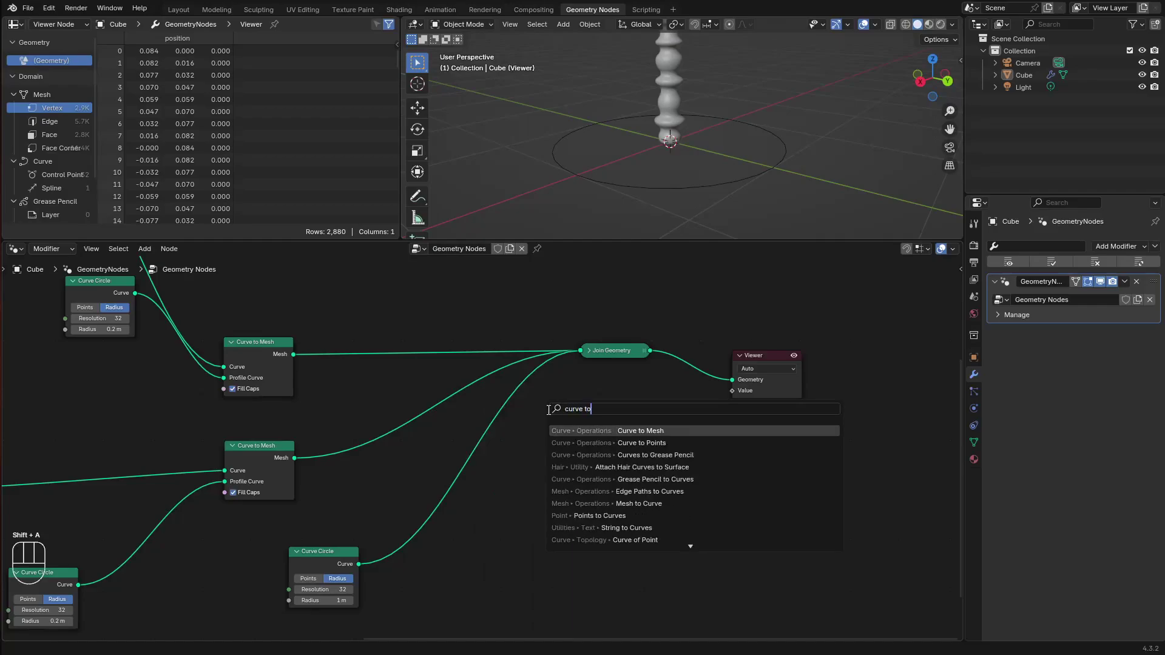
key("Return")
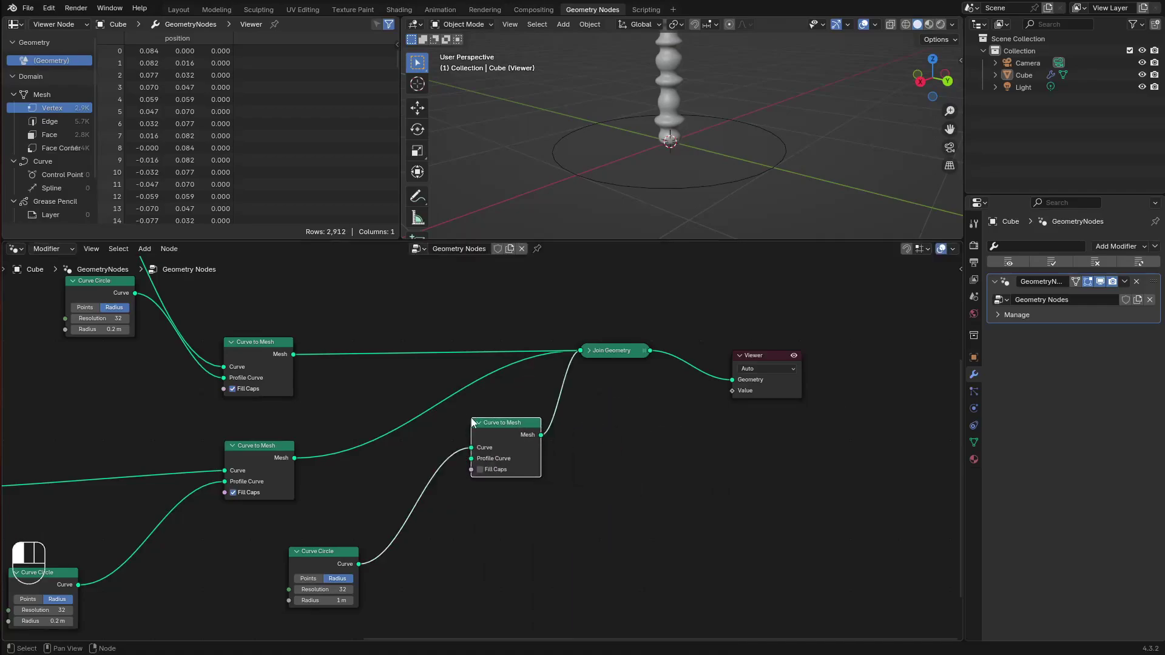
left_click(549, 444)
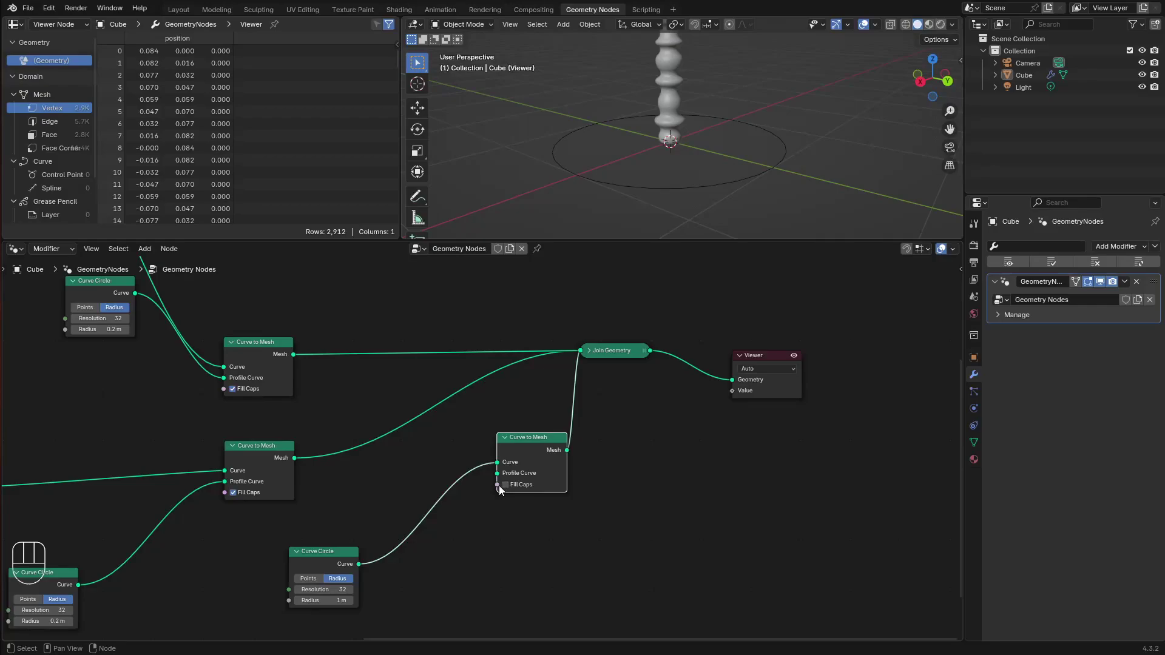
Duplicate the new Curve Circle and connect the copy to the Profile Curve input of the third Curve to Mesh
left_click_drag(330, 558, 282, 549)
key("shift+d")
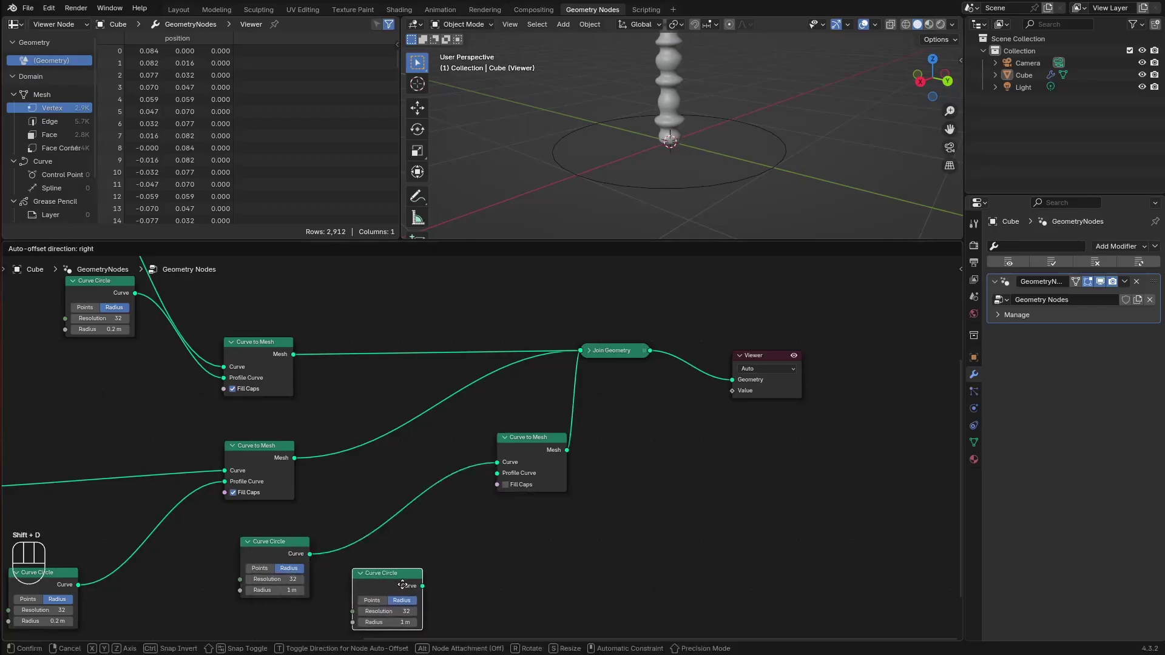
left_click(416, 593)
left_click_drag(432, 584, 493, 476)
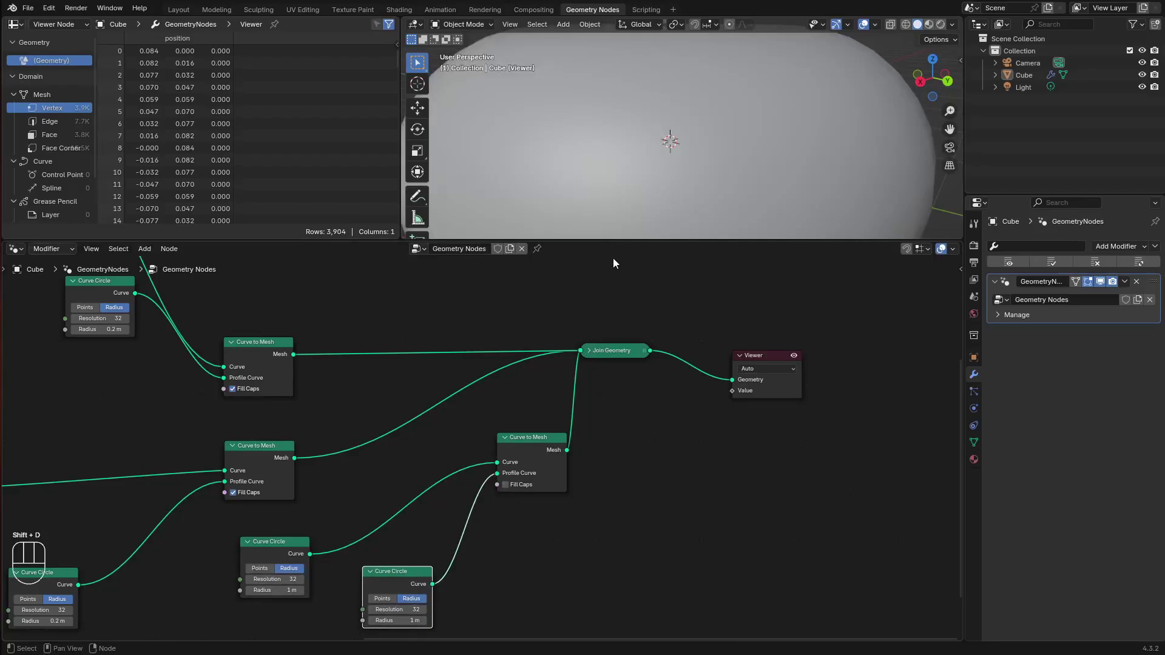
scroll(698, 166, "down", 5)
mouse_move(701, 170)
middle_mouse_down()
mouse_move(701, 206)
mouse_move(692, 187)
middle_mouse_up()
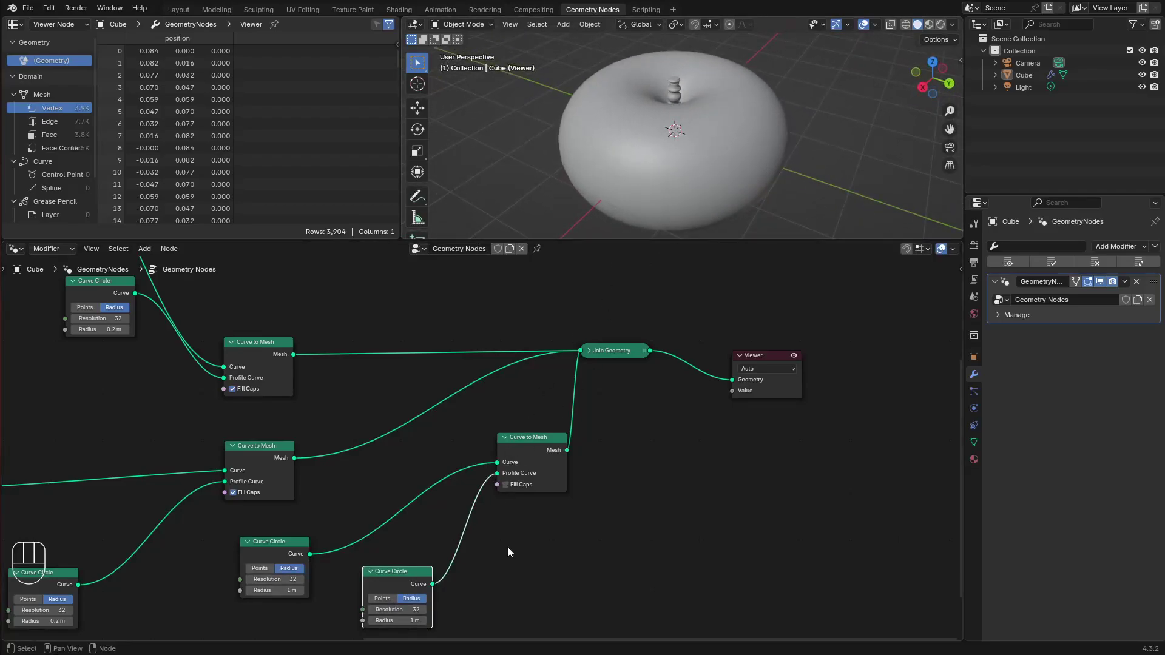
Set the ring's path Curve Circle radius to 0.8 m and its profile Curve Circle radius to 0.1 m
left_click_drag(416, 576, 462, 562)
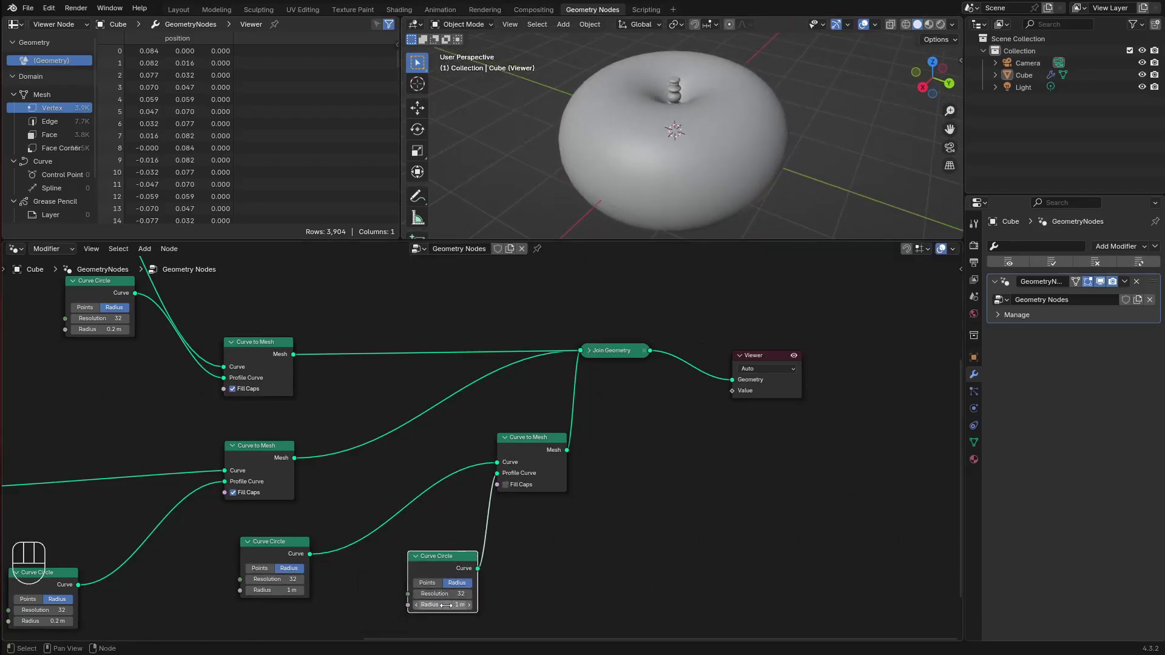
mouse_move(284, 590)
left_mouse_down()
mouse_move(336, 590)
mouse_move(281, 590)
left_mouse_up()
left_click_drag(452, 605, 425, 605)
left_click_drag(541, 443, 560, 438)
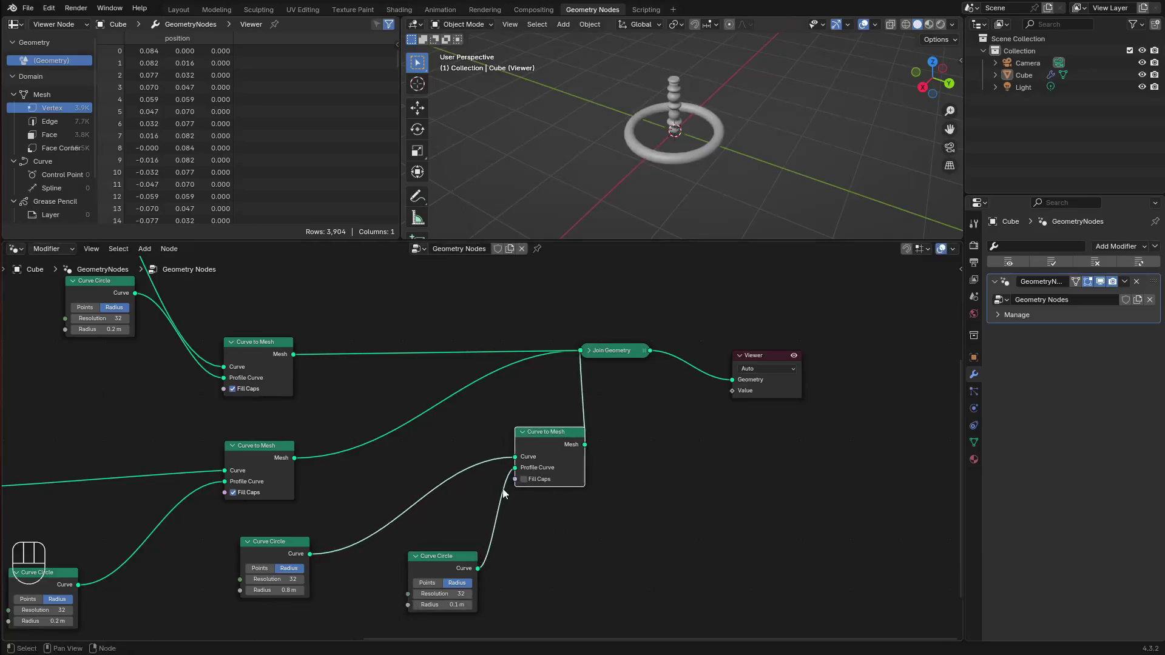
left_click_drag(445, 559, 431, 582)
Set the ring's profile Curve Circle to a resolution of 12 and a radius of 0.02 m
middle_click_drag(388, 531, 425, 474)
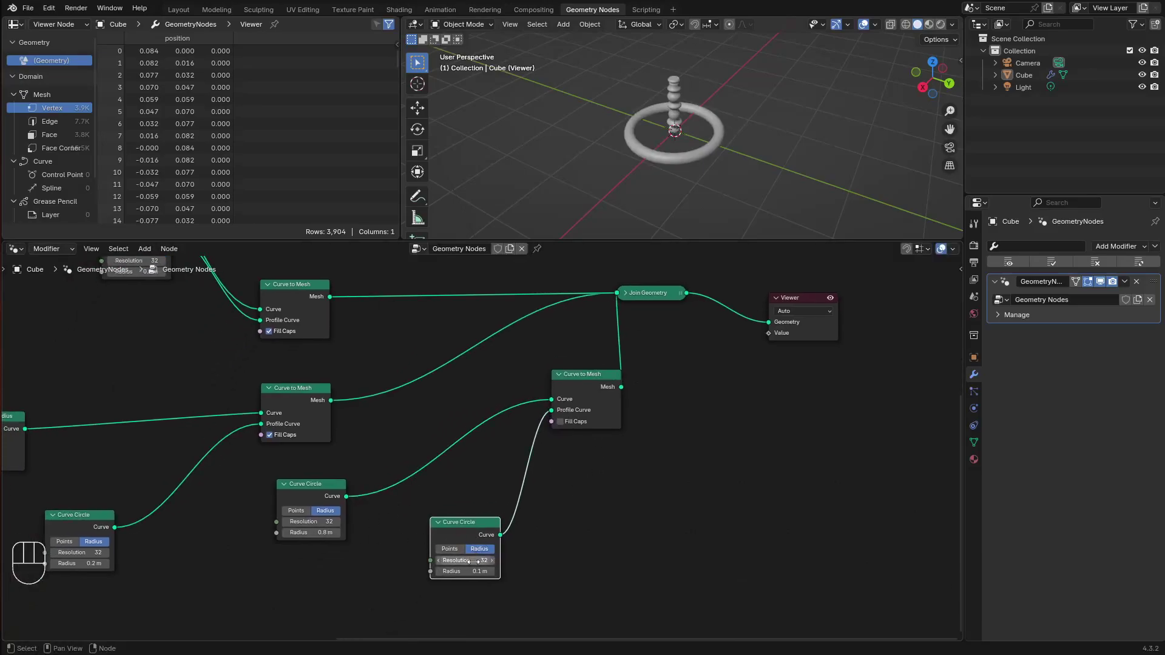
left_click_drag(479, 560, 448, 560)
left_click(472, 562)
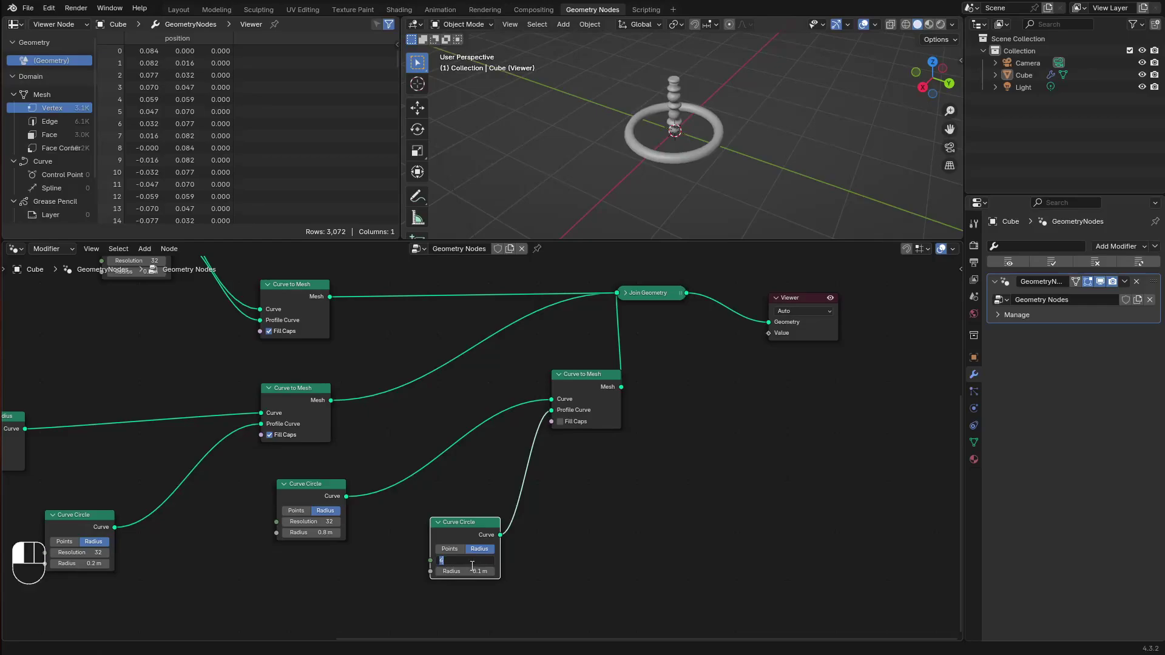
type("12")
key("Return")
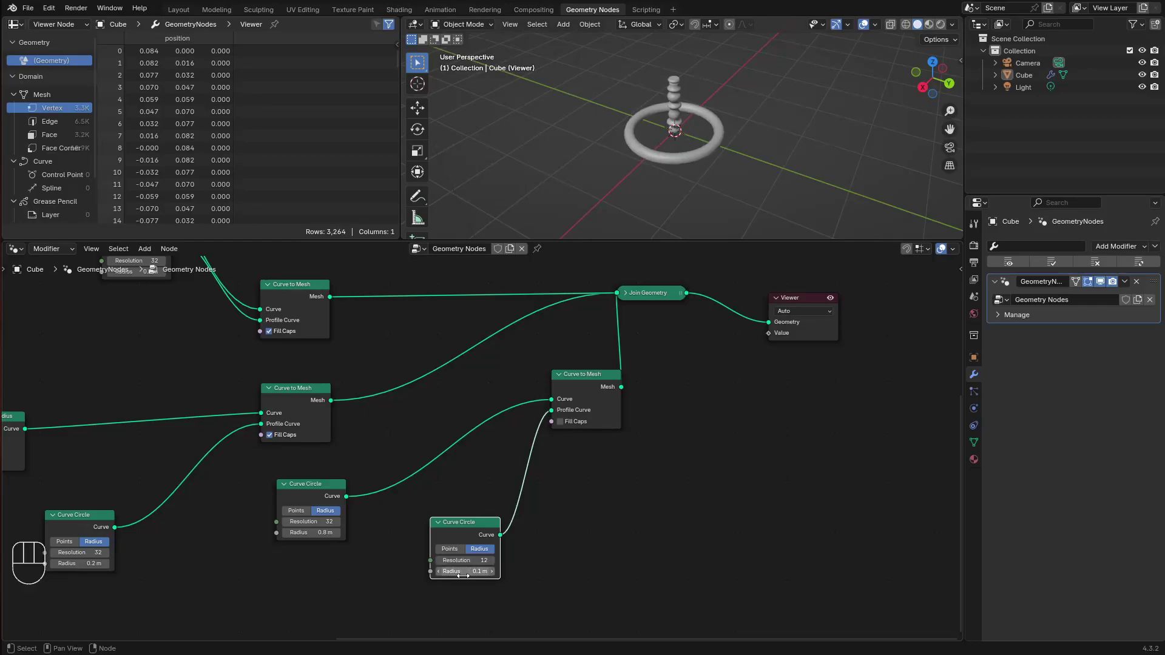
left_click(463, 572)
type("0.0")
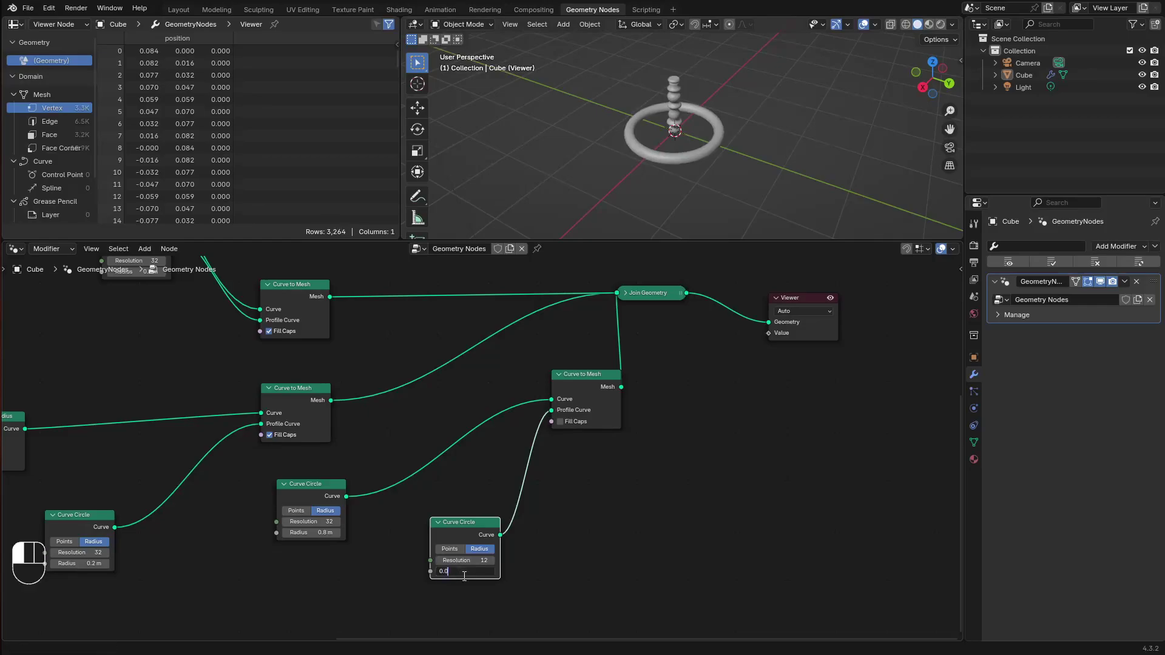
type("2")
key("Return")
scroll(698, 199, "up", 3)
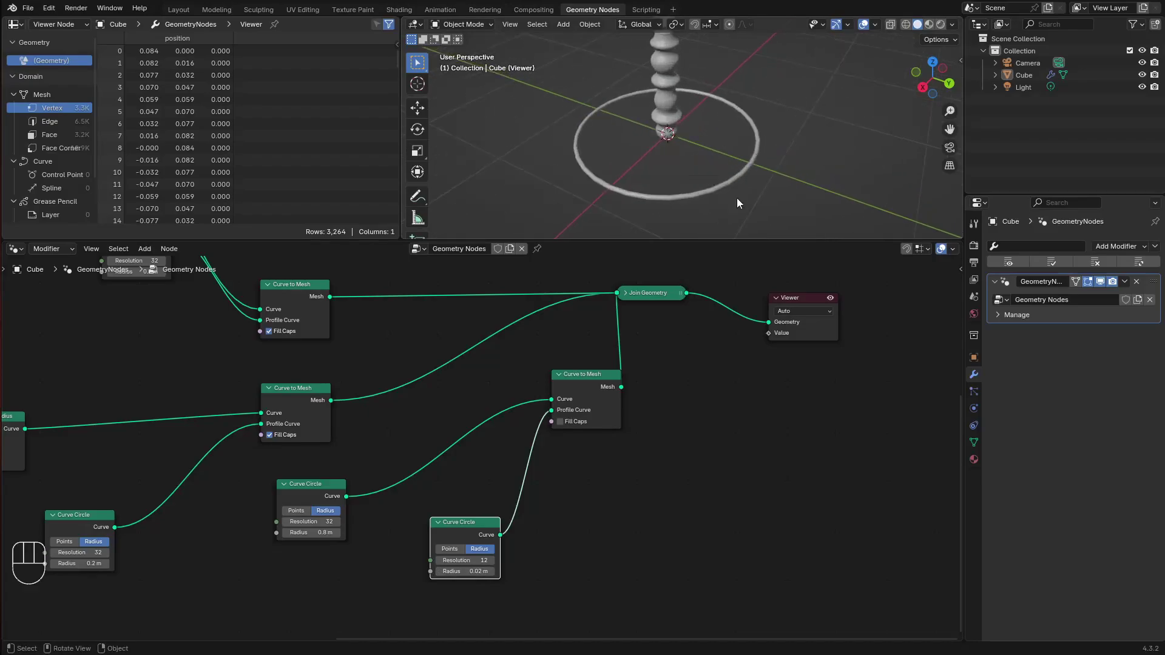
Spread out the Viewer, Join Geometry and the ring's nodes to make room after the ring's Curve to Mesh
left_click_drag(810, 301, 903, 299)
left_click_drag(653, 298, 758, 299)
left_click_drag(622, 383, 670, 428)
left_click_drag(469, 527, 464, 566)
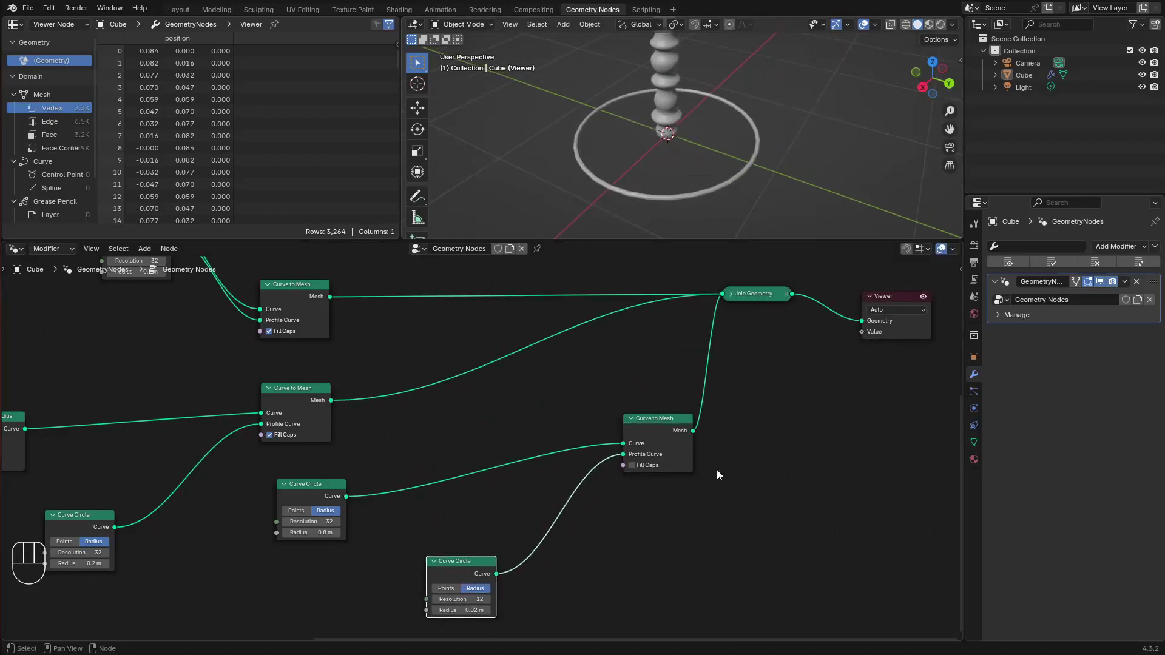
middle_click_drag(867, 331, 810, 356)
left_click_drag(698, 323, 715, 322)
Insert a Transform Geometry node between the ring's Curve to Mesh and Join Geometry
key("shift+a")
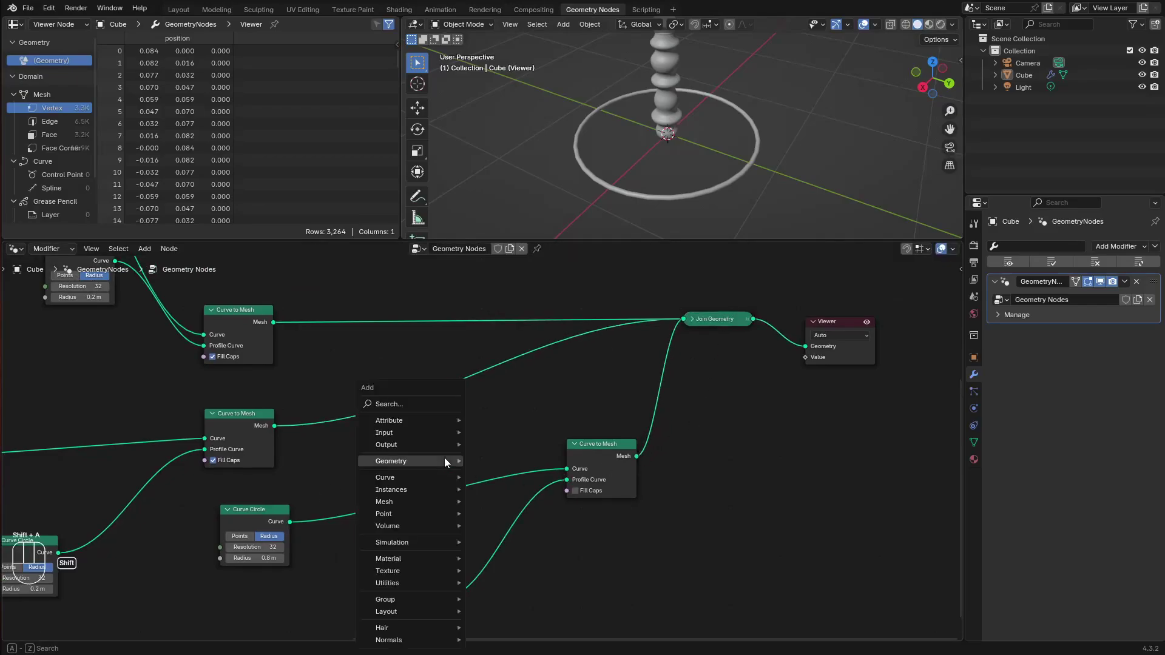
type("tra")
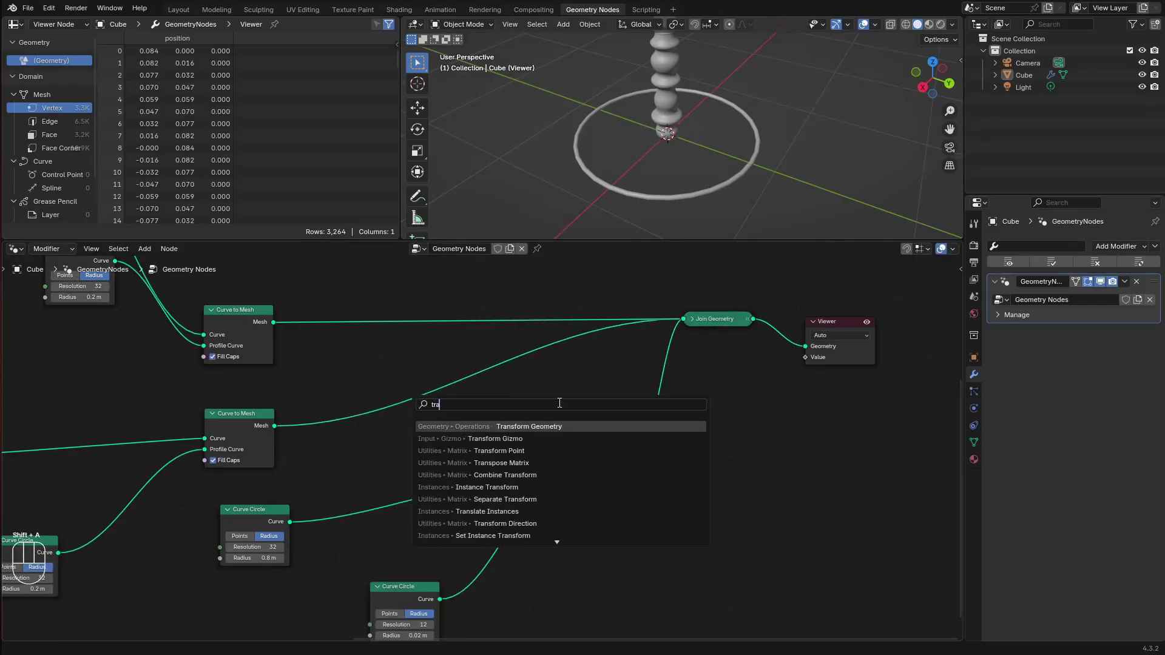
left_click(541, 426)
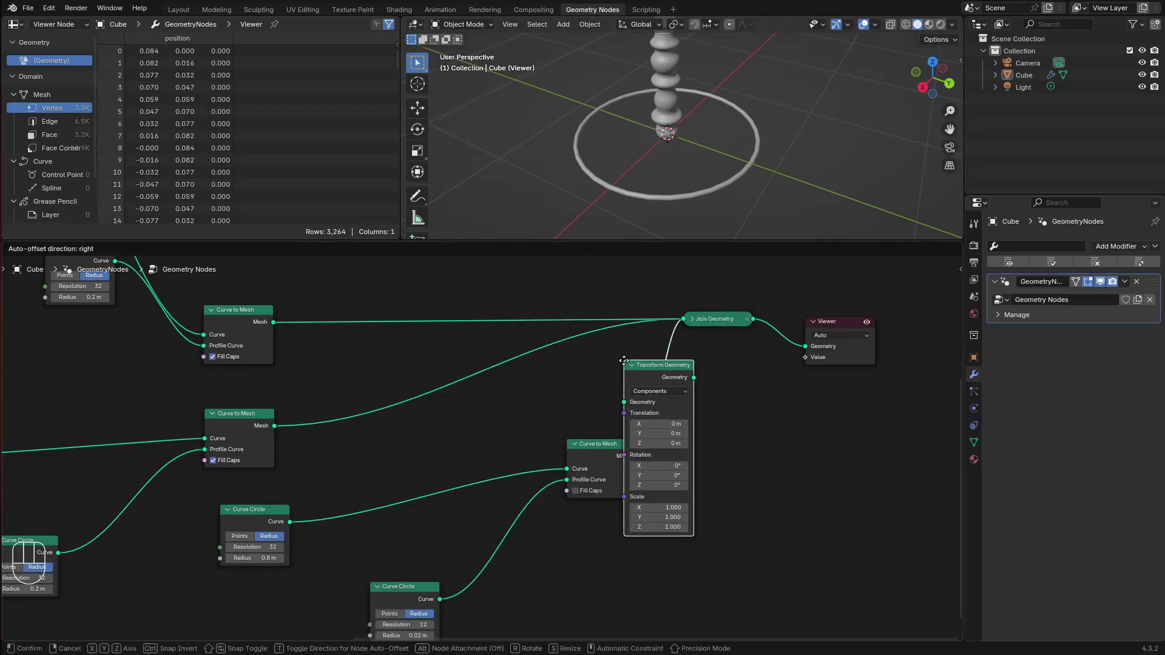
left_click(657, 365)
left_click_drag(602, 452, 552, 457)
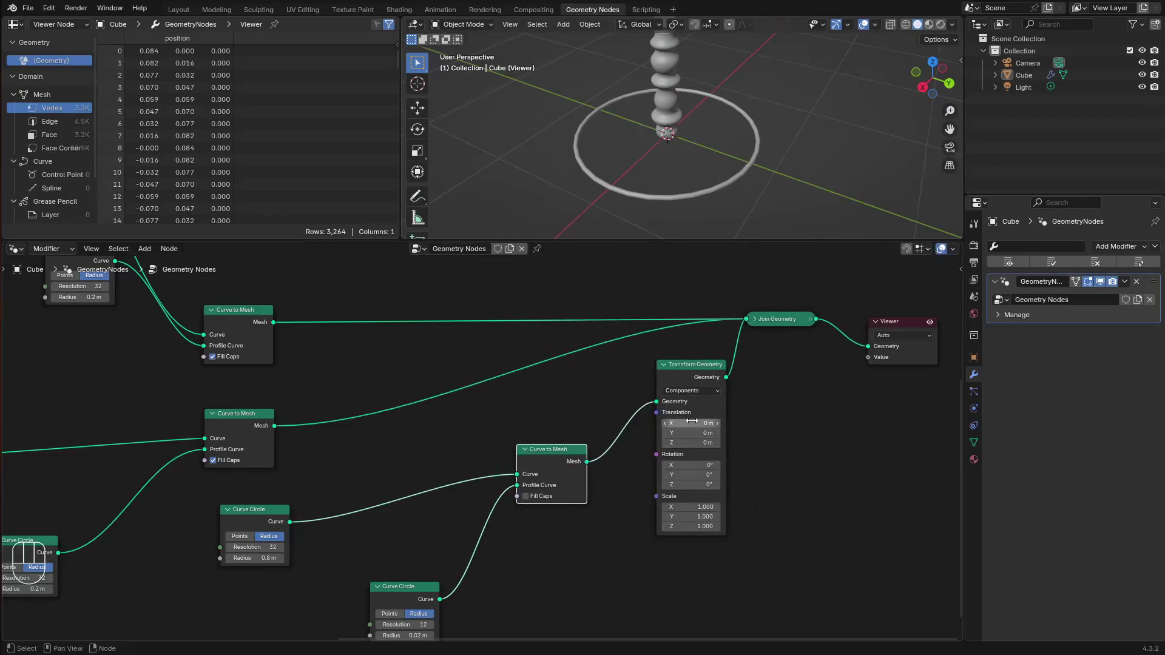
Set the ring's Transform Geometry to a Z translation of 1.1 m and an X rotation of 90°
left_click_drag(692, 442, 732, 442)
scroll(710, 187, "down", 3)
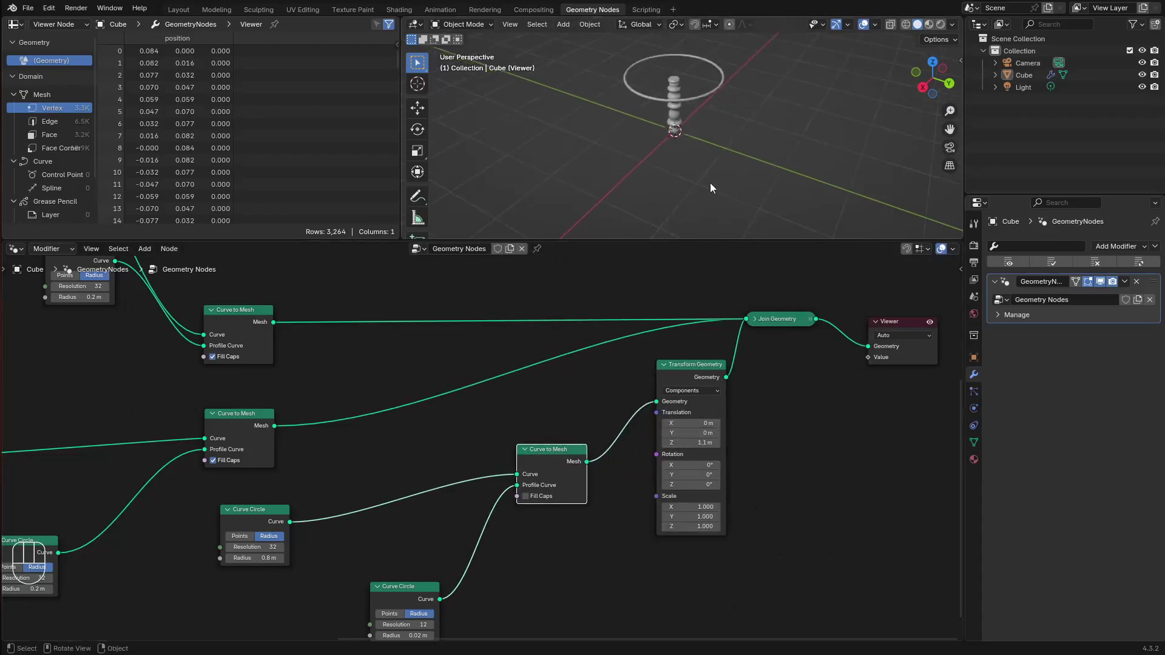
left_click(690, 465)
type("9")
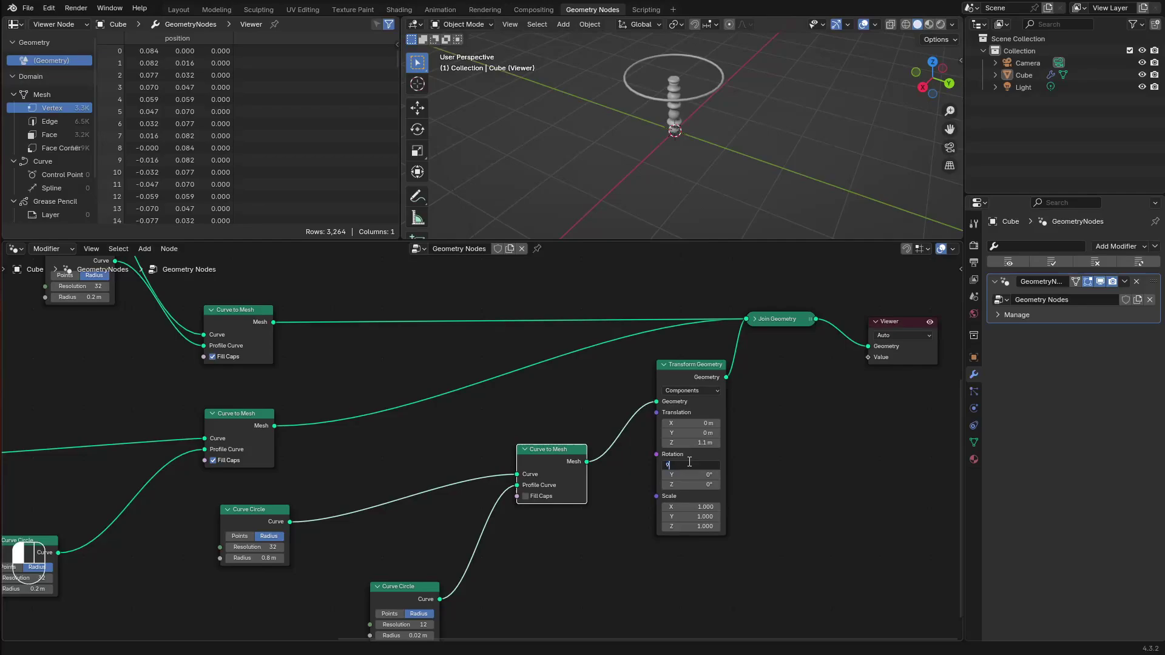
type("0")
key("Return")
scroll(797, 409, "up", 1)
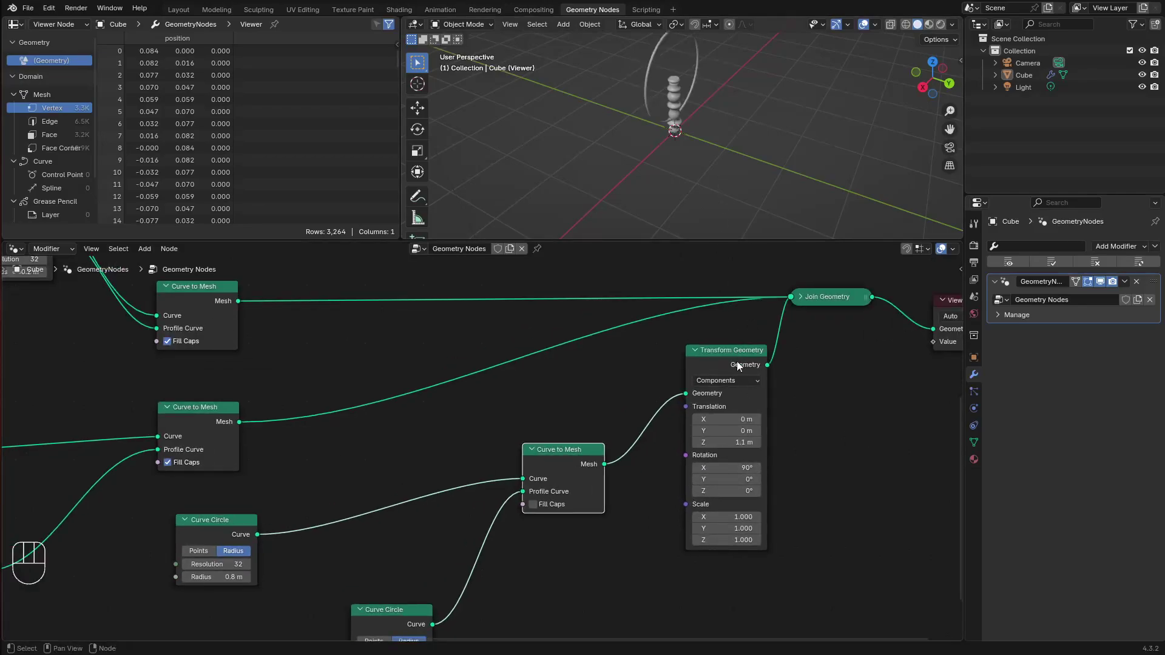
Fine-tune the ring's Z translation to 1.87 m so its lower edge rests on the column's top
left_click_drag(728, 443, 752, 443)
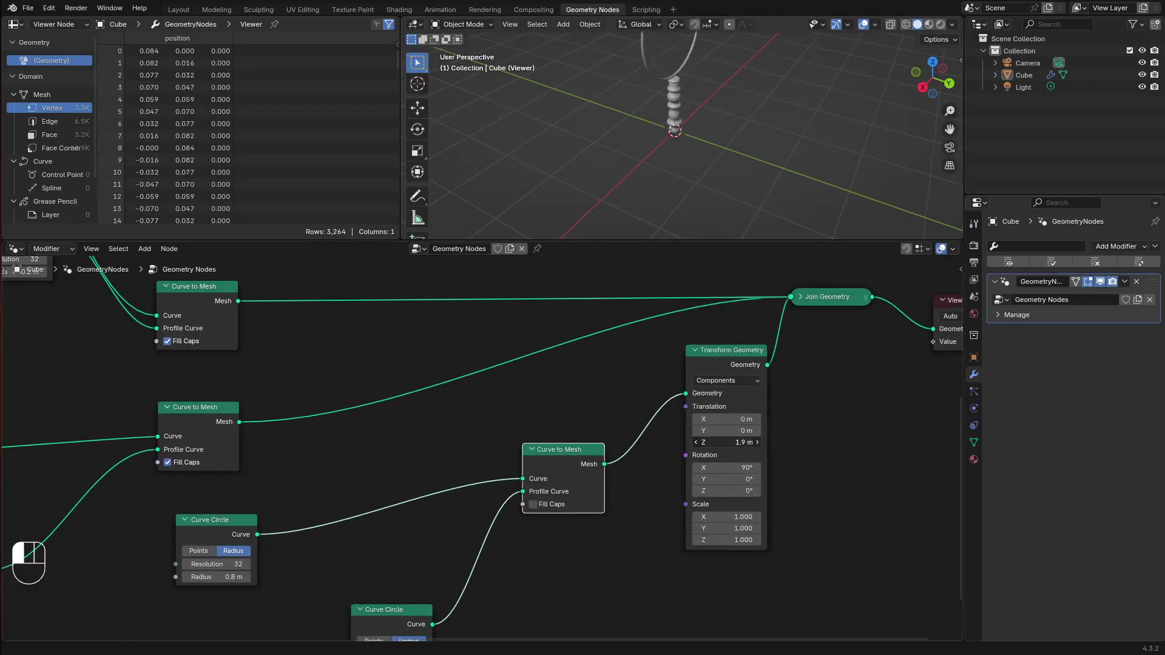
scroll(704, 102, "up", 3)
middle_click_drag(704, 102, 701, 228, "shift")
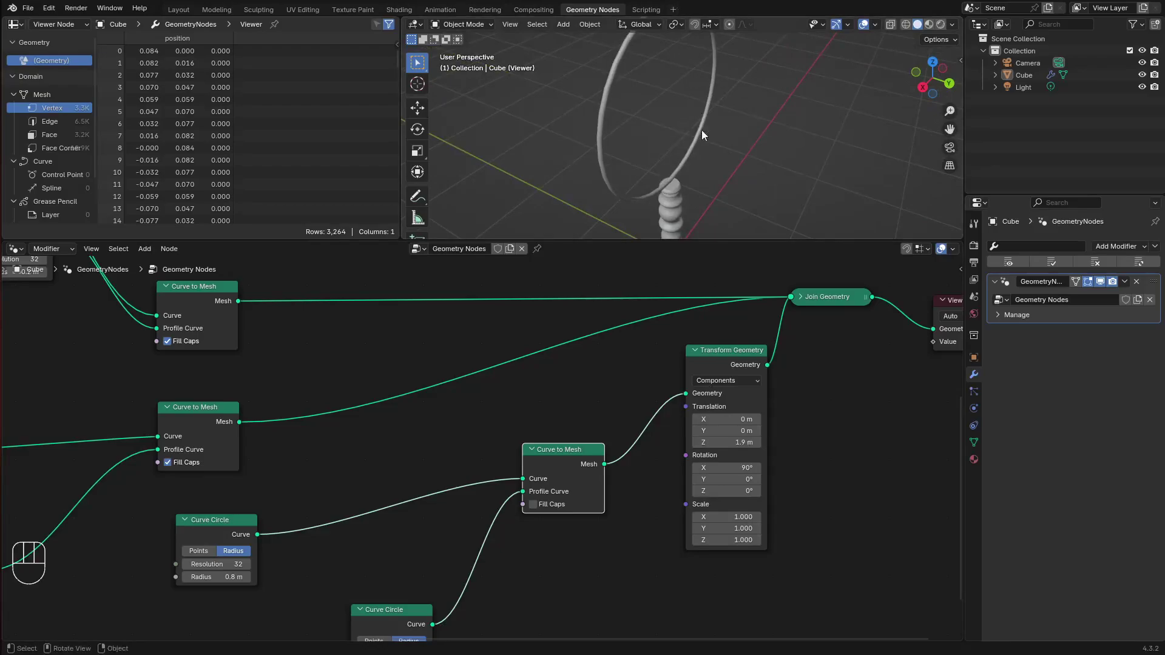
middle_click_drag(702, 130, 692, 171)
scroll(692, 171, "up", 2)
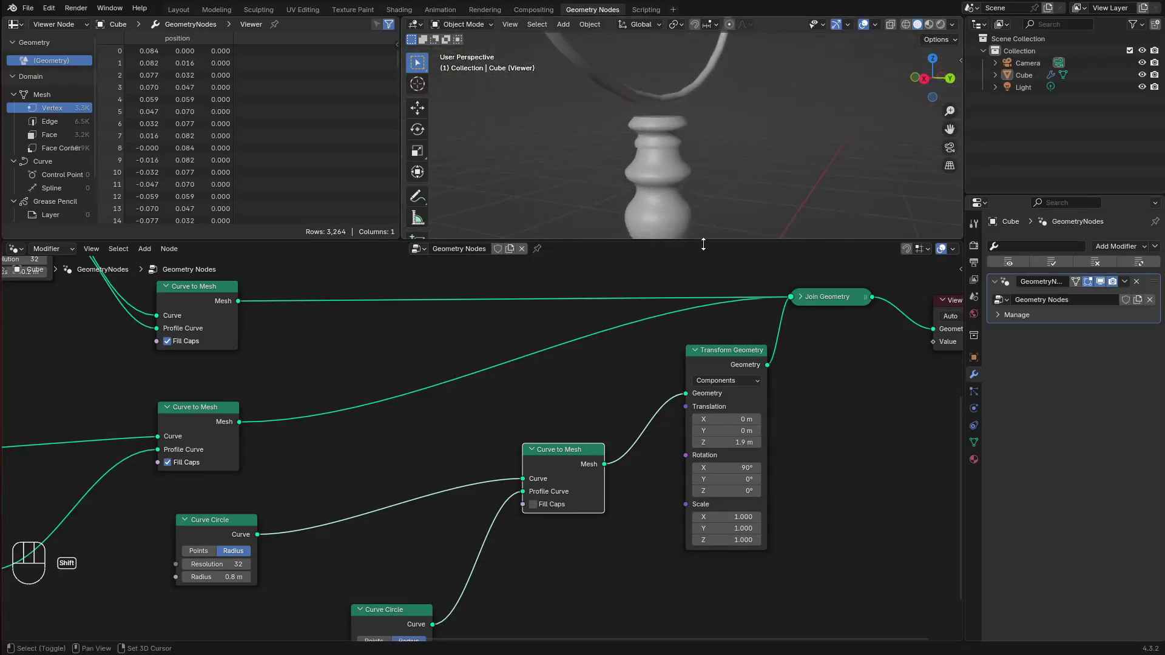
left_click(730, 444)
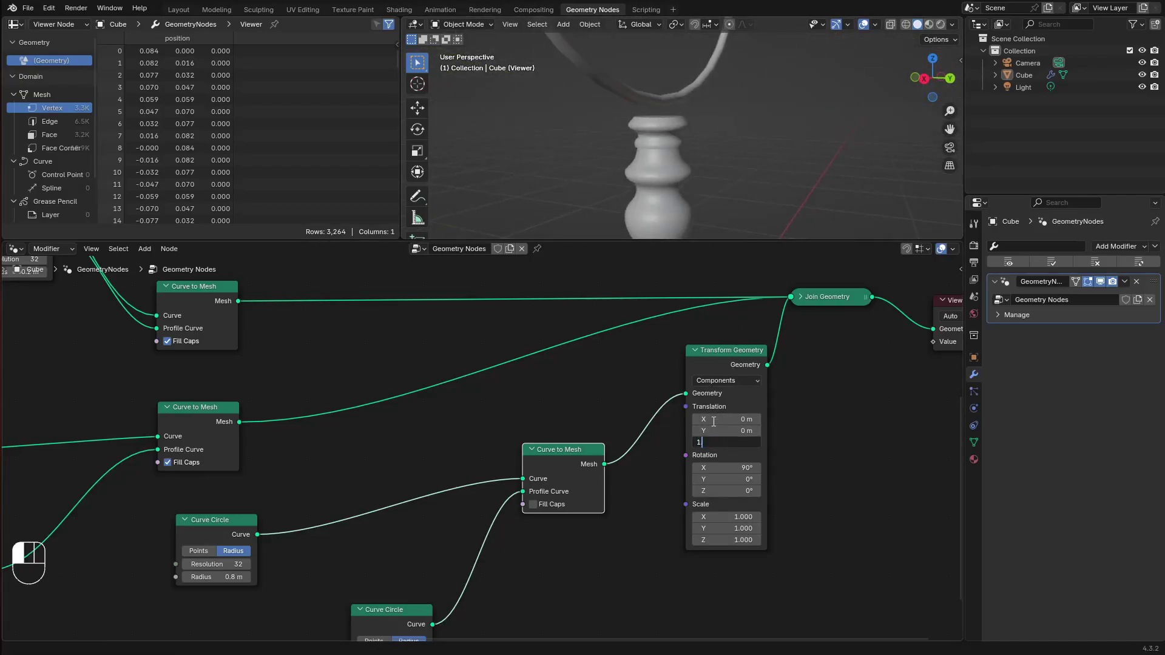
key("Return")
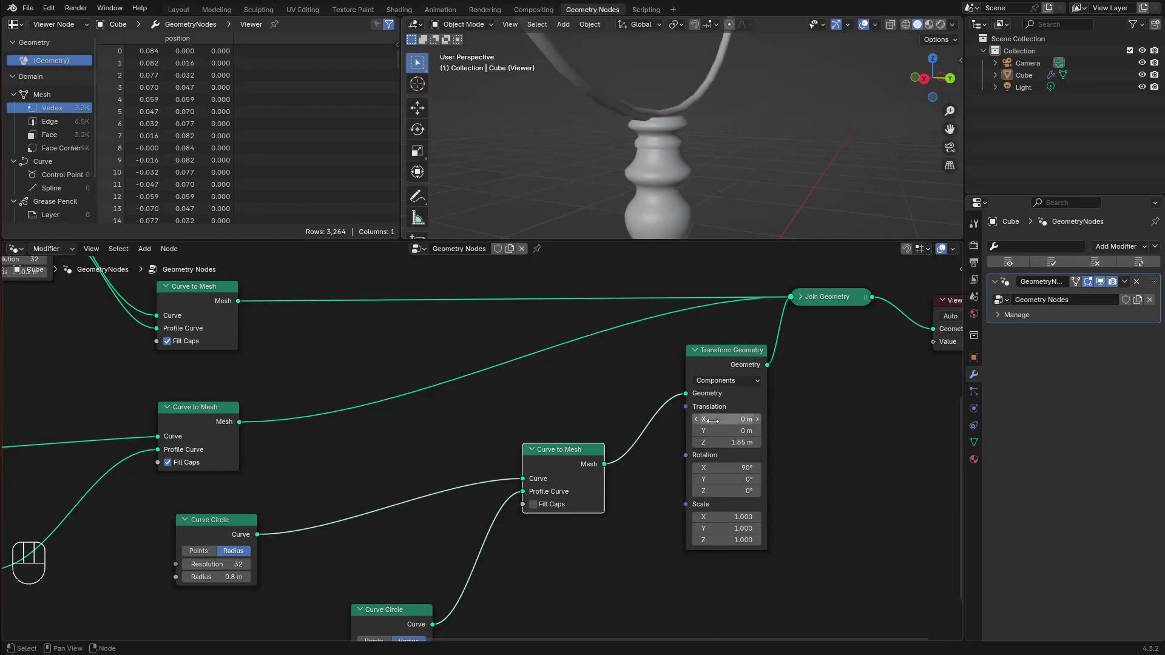
left_click(724, 444)
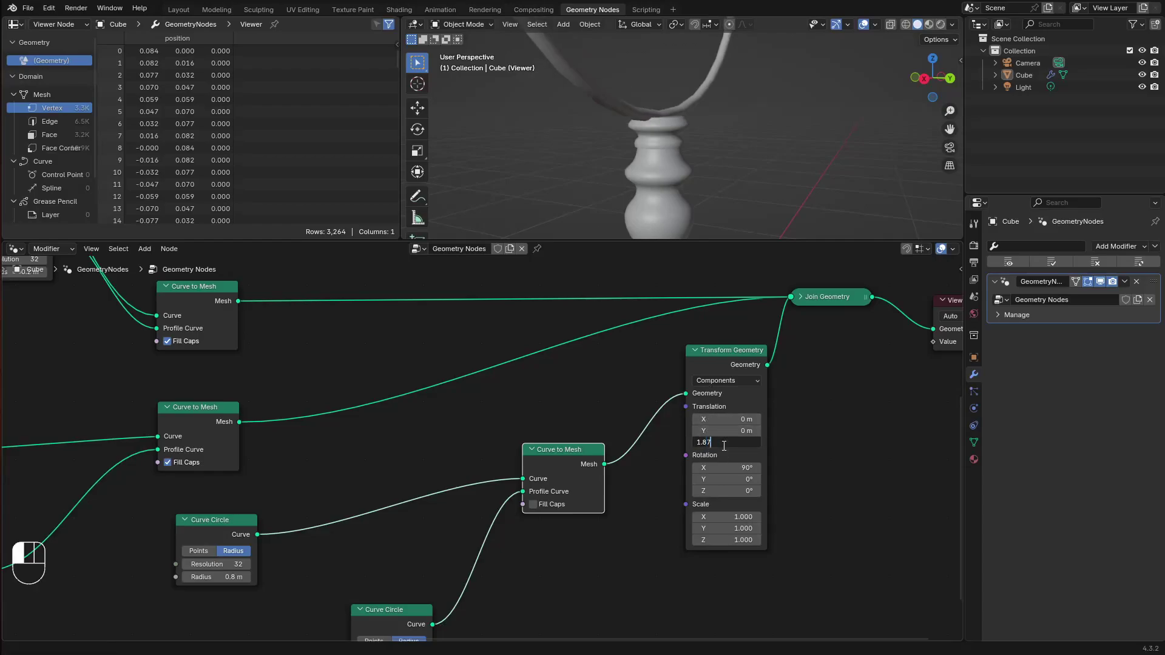
type("1.87")
key("Return")
middle_click_drag(641, 118, 746, 207)
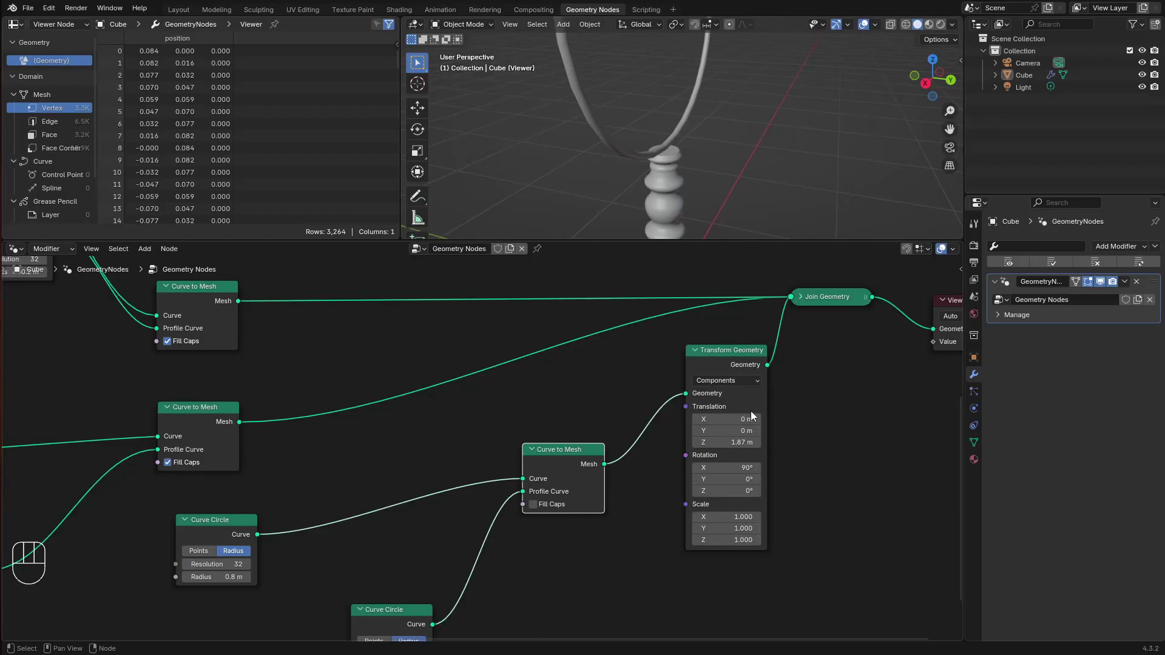
left_click_drag(728, 528, 780, 528)
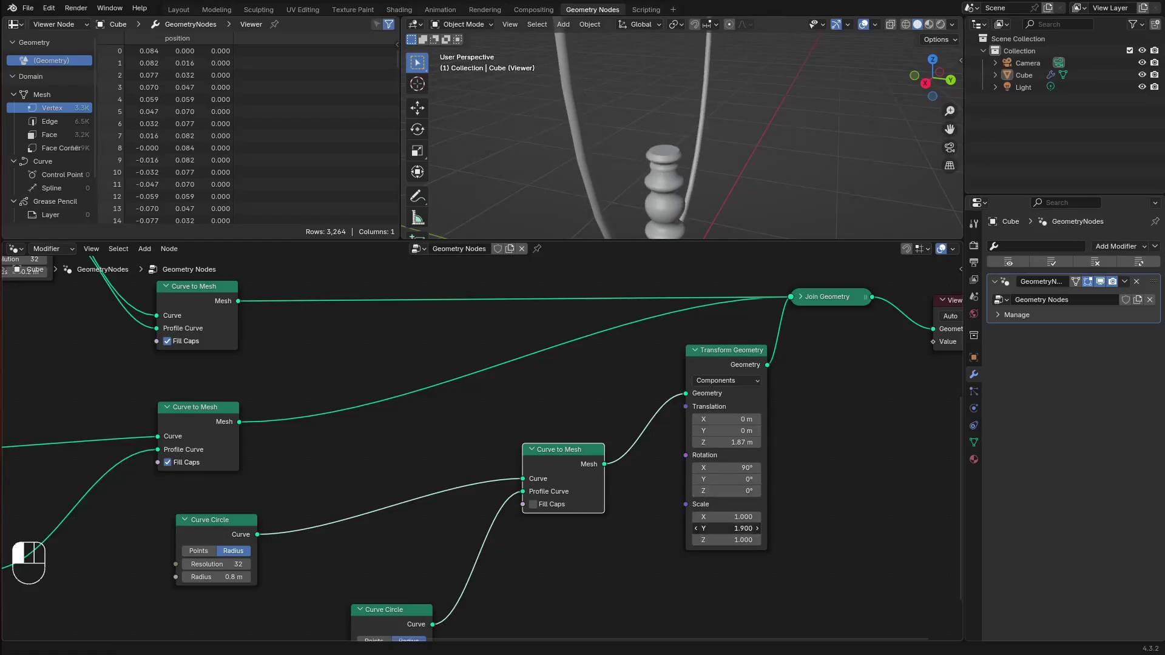
key("Escape")
mouse_move(691, 225)
middle_mouse_down()
mouse_move(672, 192)
mouse_move(675, 224)
middle_mouse_up()
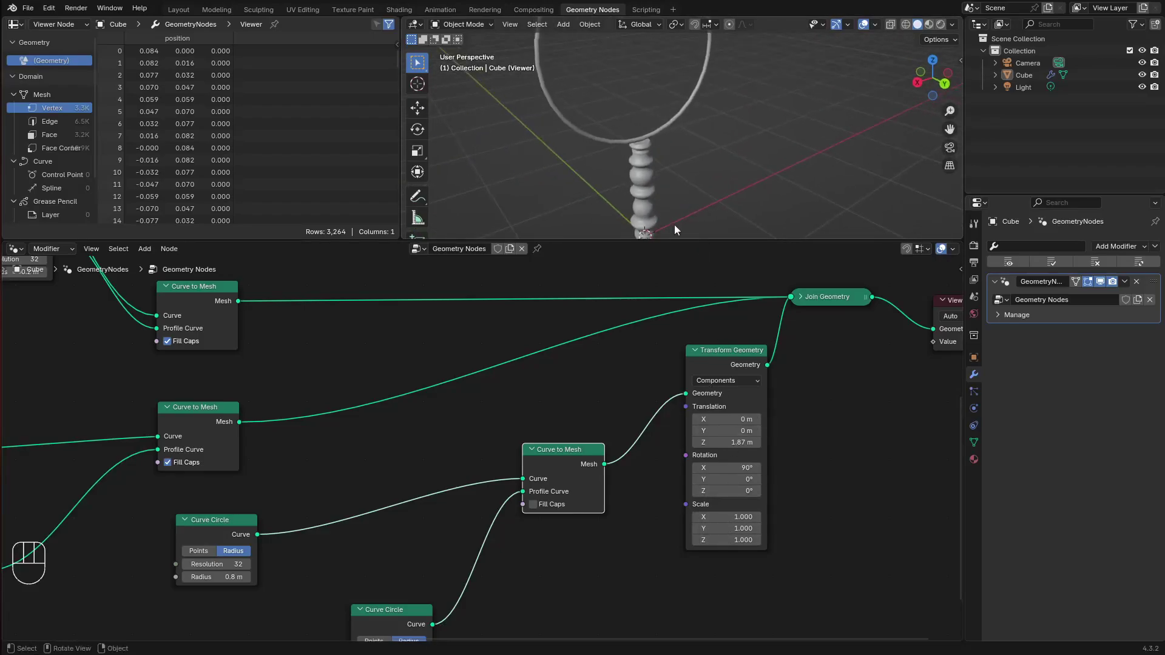
scroll(431, 583, "down", 2)
Insert a Transform Geometry node between the ring's 0.02 m profile Curve Circle and its Curve to Mesh
left_click(412, 590)
scroll(516, 519, "up", 1)
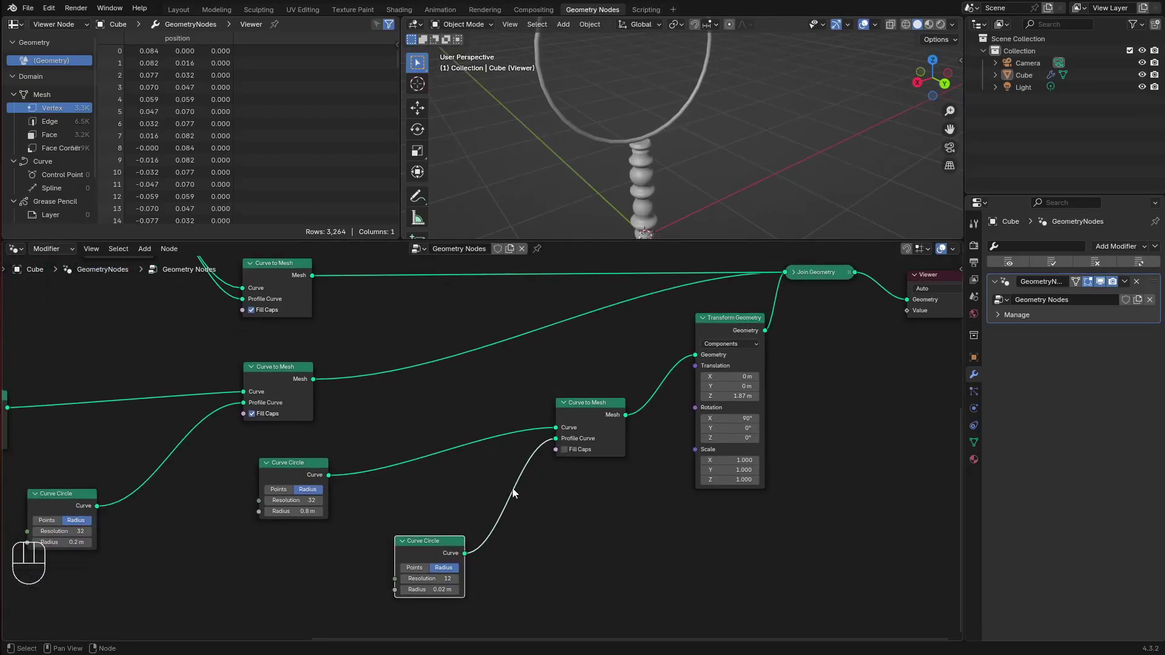
left_click_drag(438, 545, 411, 552)
left_click(565, 545)
key("shift+a")
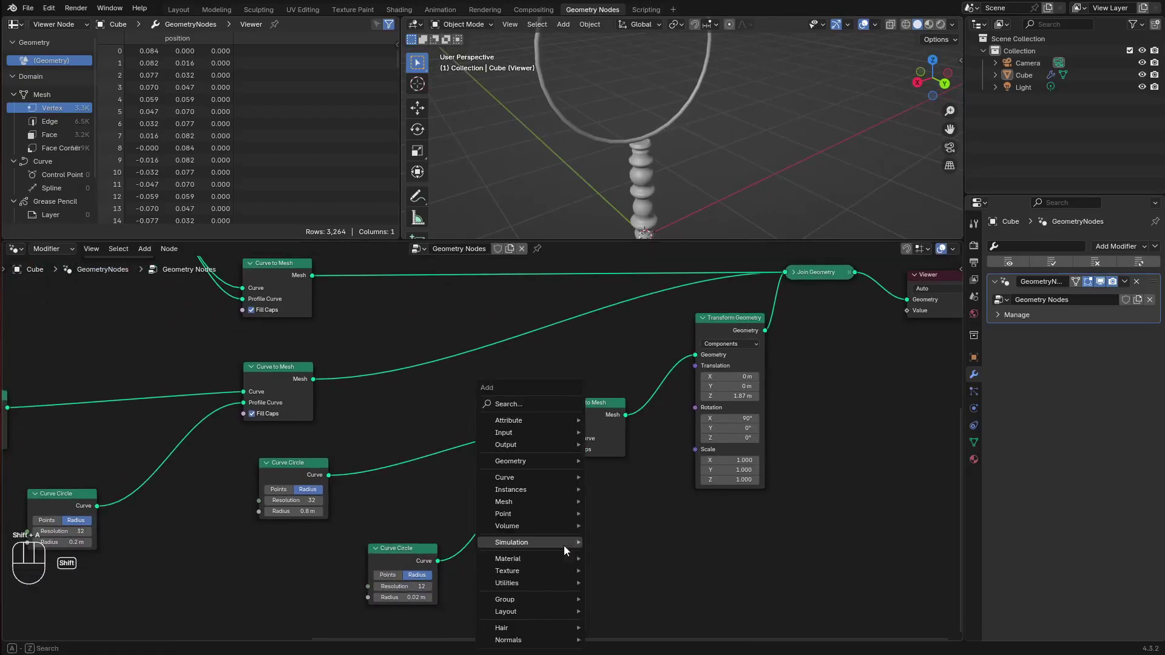
type("trans")
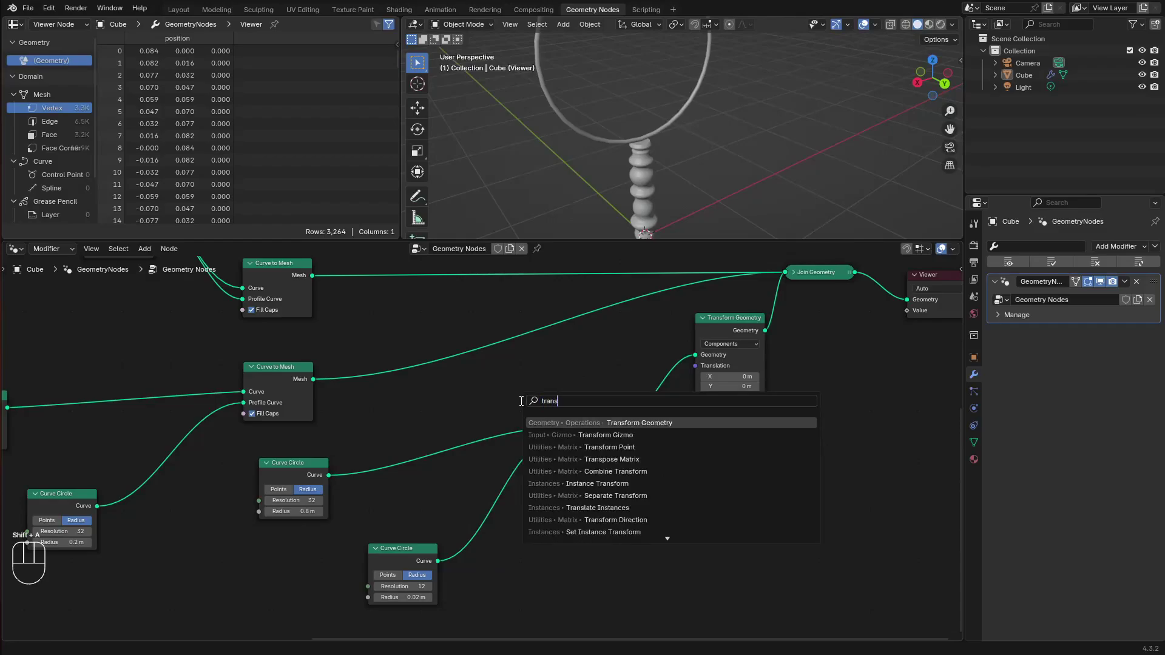
key("Return")
left_click(490, 533)
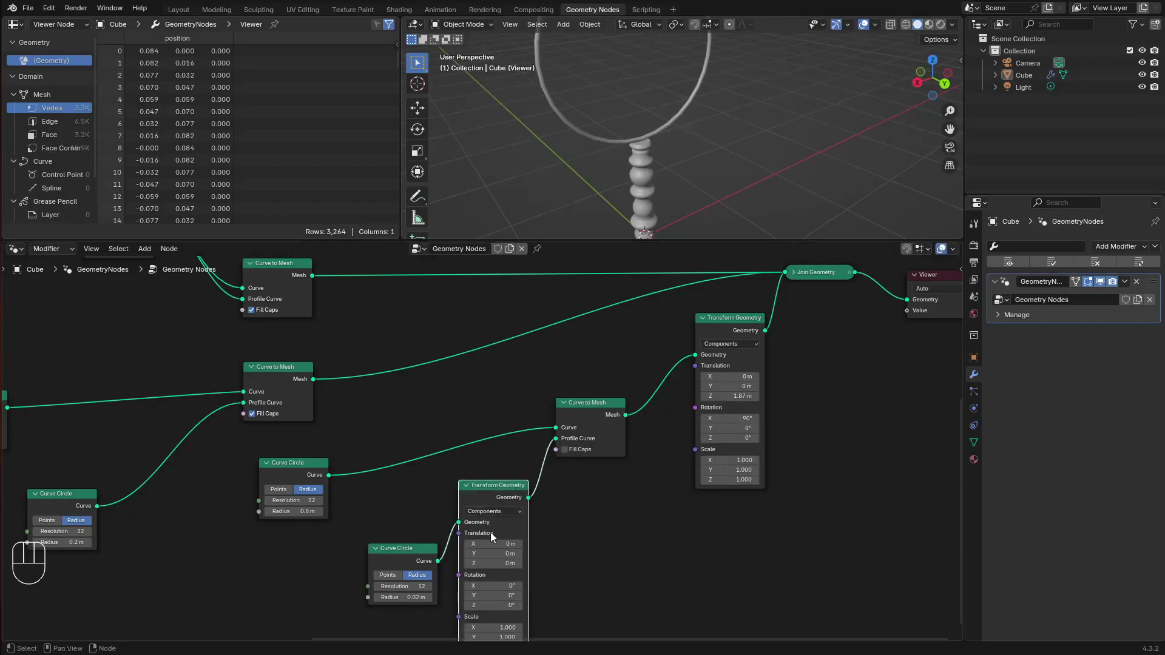
Widen the ring's band by setting the profile circle's Transform Geometry Y scale to 4.3
middle_click_drag(571, 578, 595, 525)
scroll(574, 565, "up", 1)
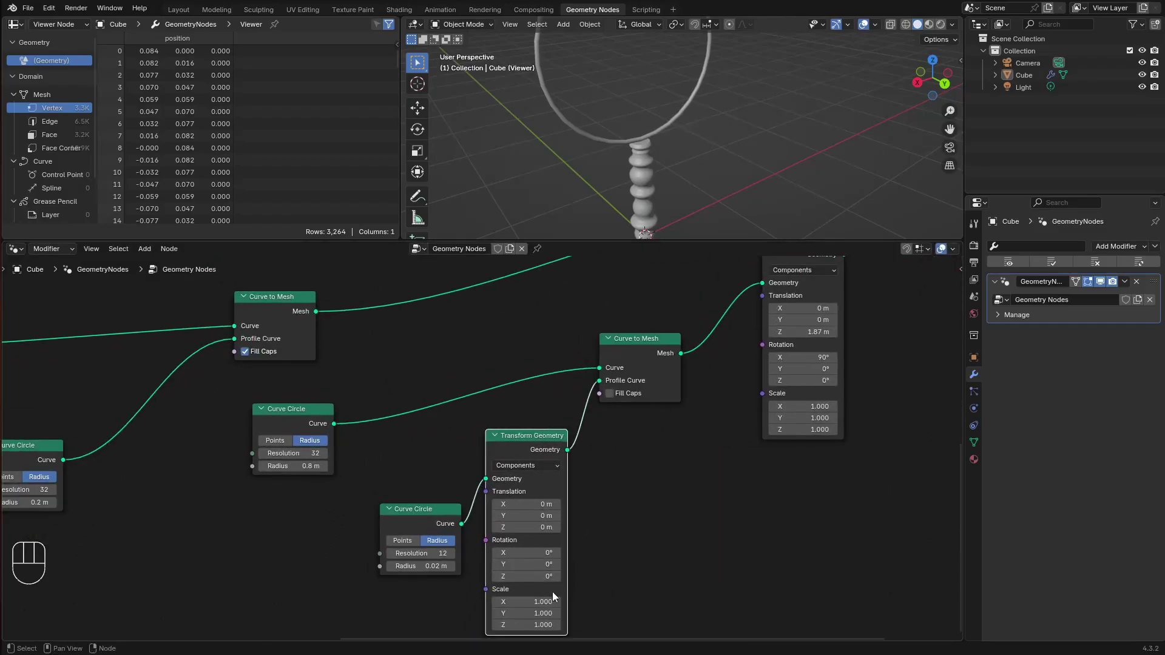
left_click_drag(532, 614, 601, 613)
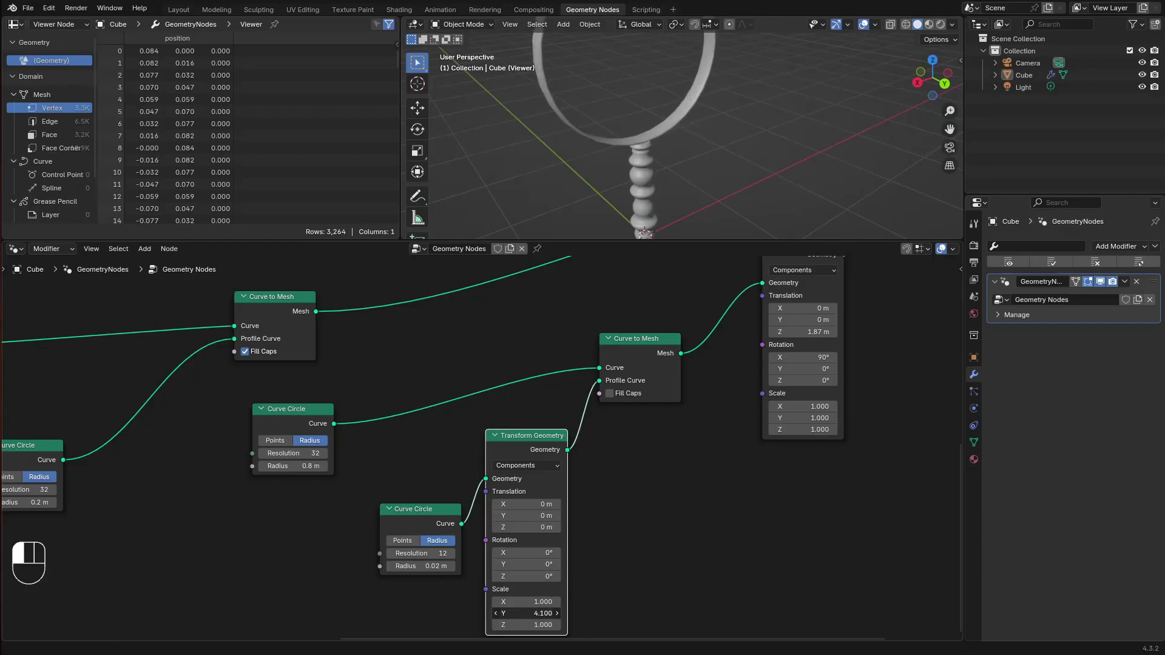
middle_click_drag(628, 218, 649, 181)
scroll(742, 162, "up", 2)
scroll(650, 181, "down", 4)
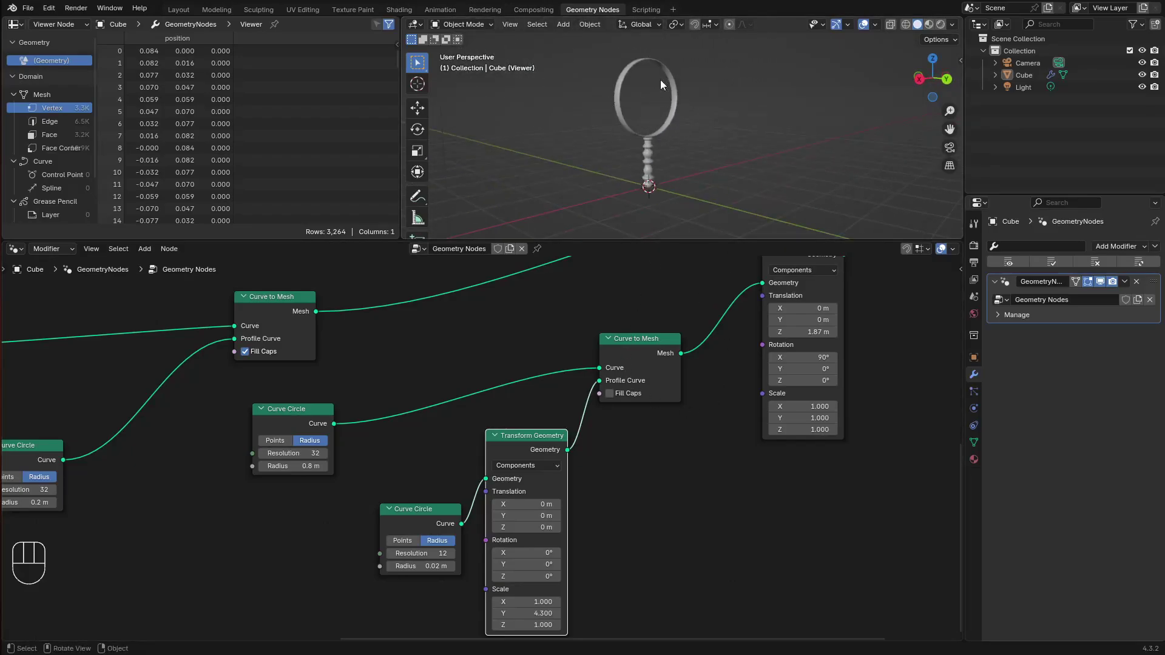
middle_click_drag(660, 79, 605, 110)
Move the Viewer away from Join Geometry and arrange the ring's five nodes into a compact cluster below the column's nodes
middle_click_drag(956, 313, 808, 414)
scroll(807, 407, "down", 4)
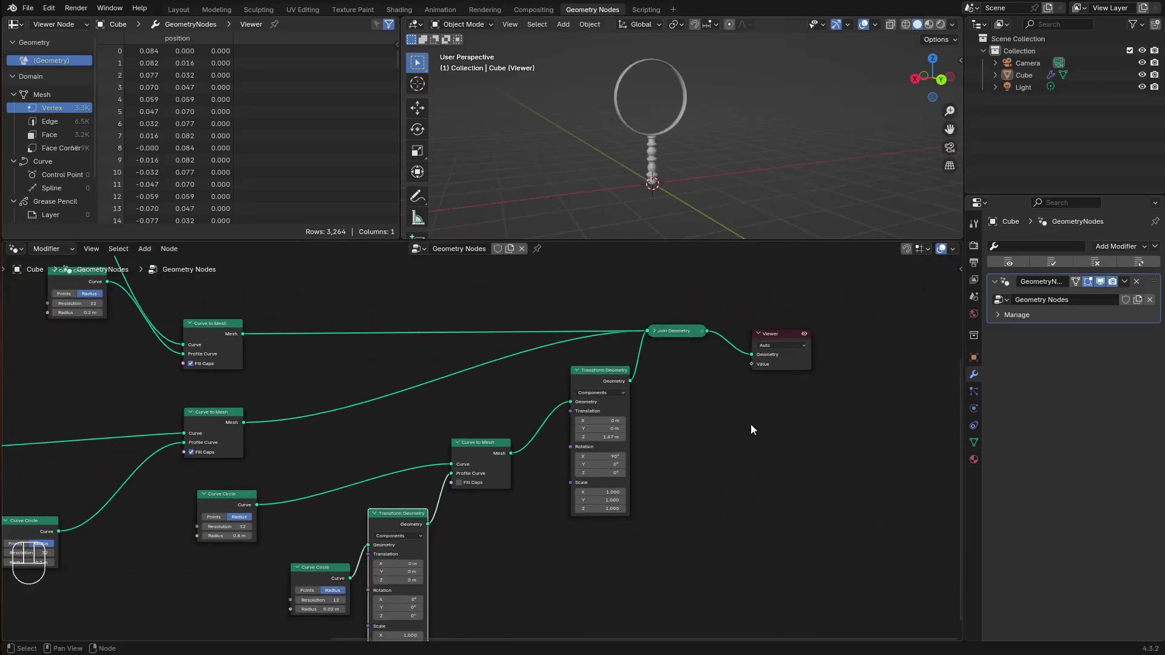
left_click_drag(710, 355, 854, 351)
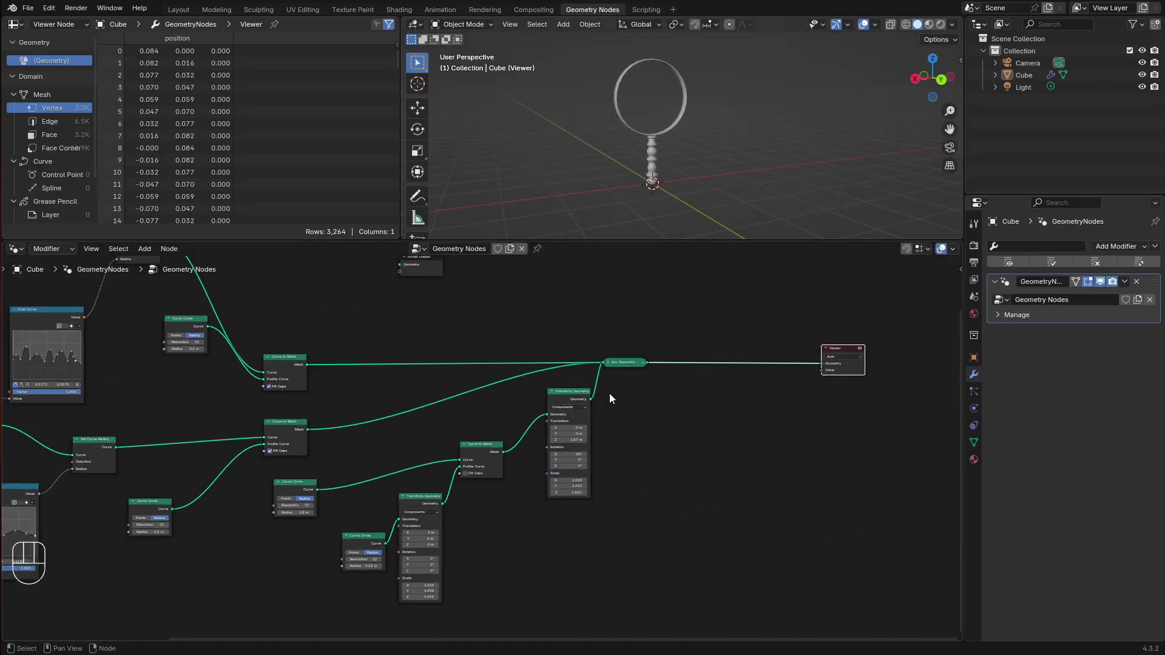
left_click_drag(577, 395, 582, 506)
left_click_drag(488, 460, 501, 530)
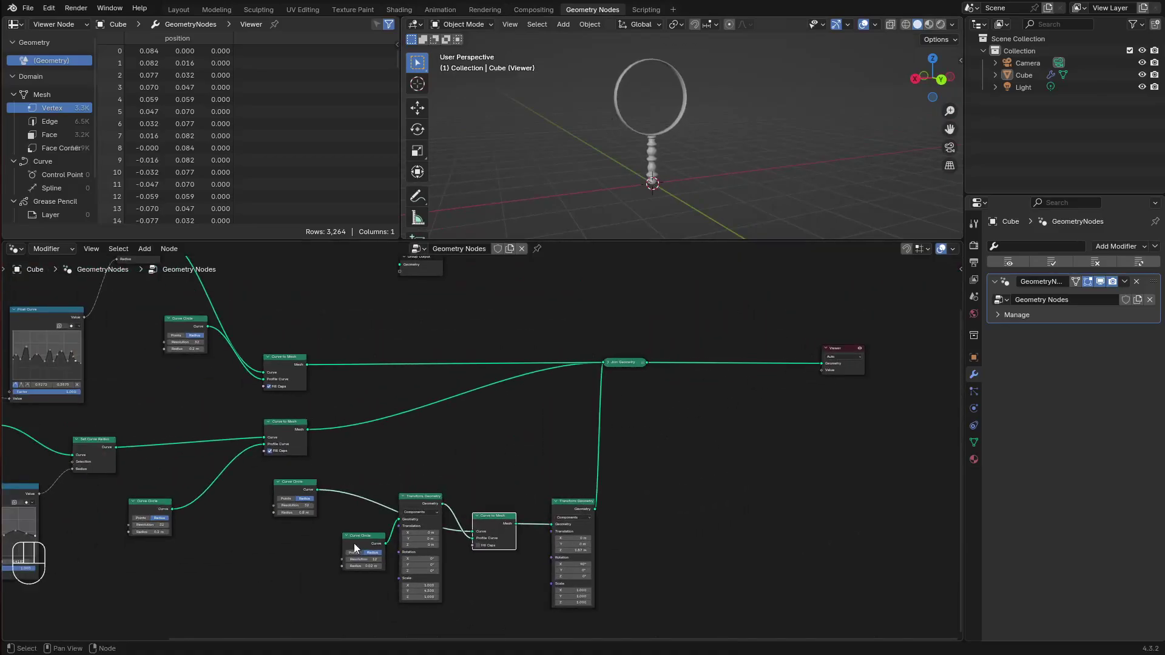
left_click_drag(354, 544, 274, 570)
left_click_drag(429, 511, 403, 564)
middle_click_drag(467, 492, 493, 446)
left_click_drag(322, 453, 322, 468)
Add a Frame node and place all of the ring's nodes inside it
key("shift+a")
mouse_move(681, 405)
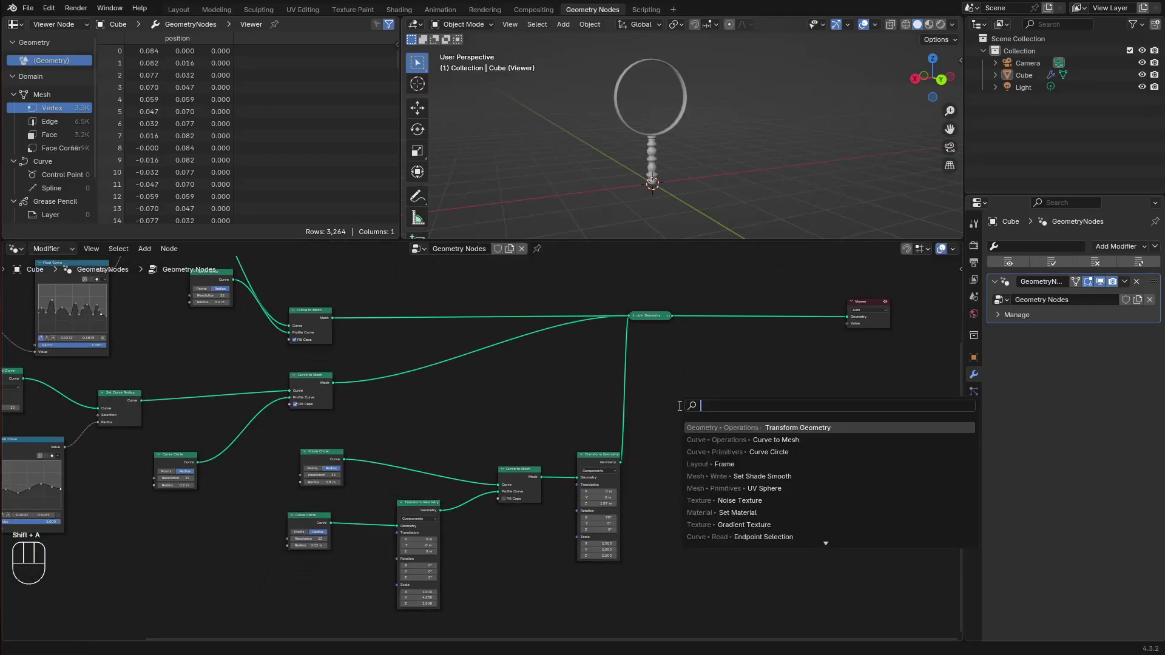
type("fra")
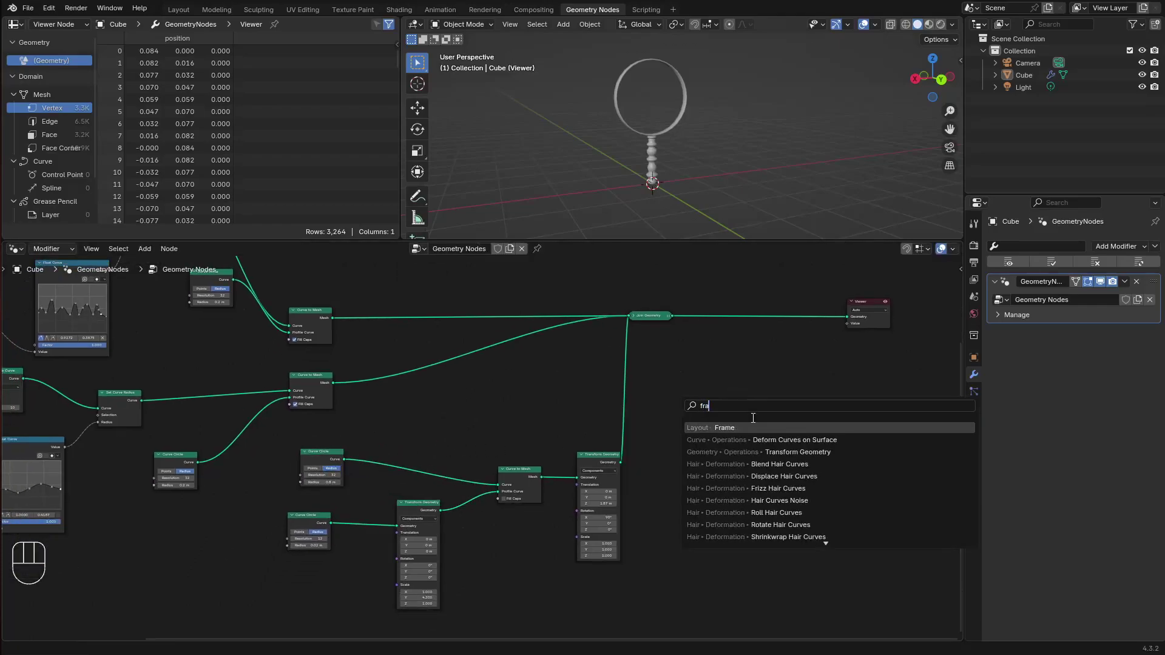
key("Return")
left_click(527, 419)
left_click_drag(265, 464, 650, 597)
mouse_move(603, 465)
left_mouse_down()
mouse_move(529, 404)
mouse_move(595, 480)
left_mouse_up()
left_click(577, 469)
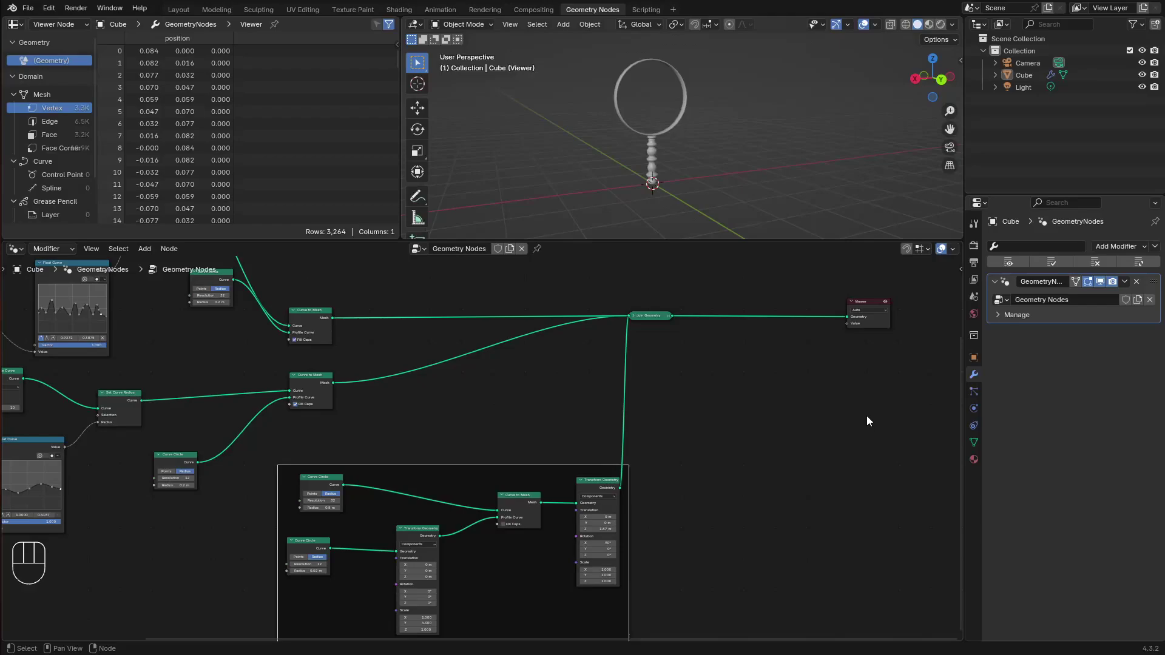
Label the frame around the ring's nodes "Rim"
key("n")
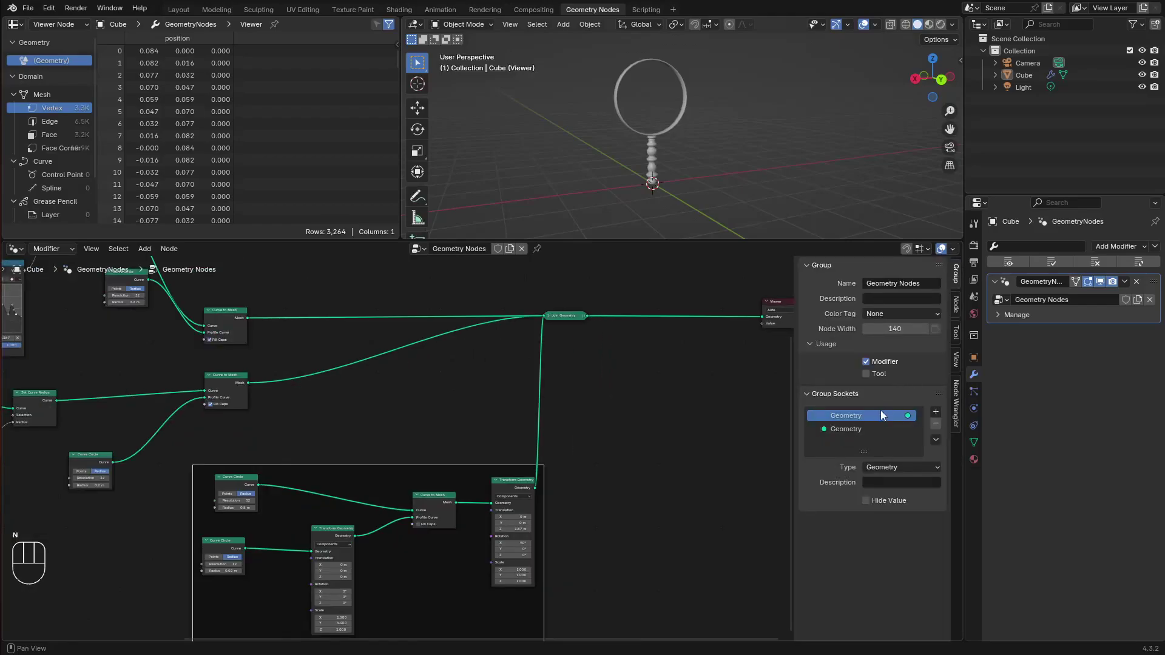
left_click(957, 305)
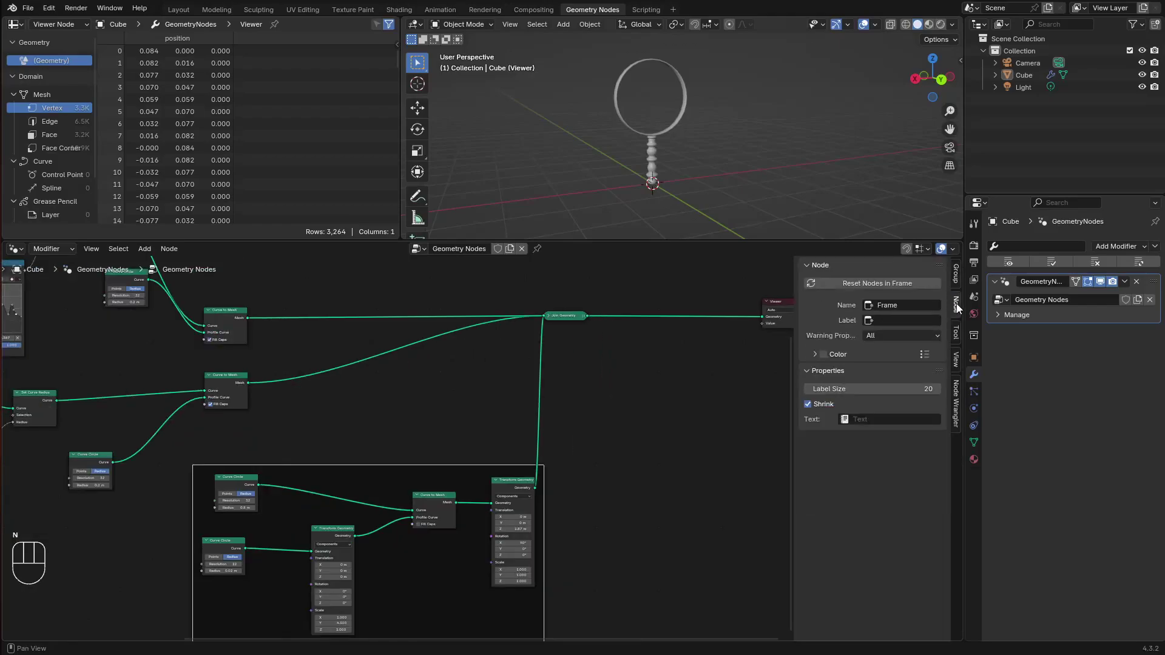
left_click(899, 329)
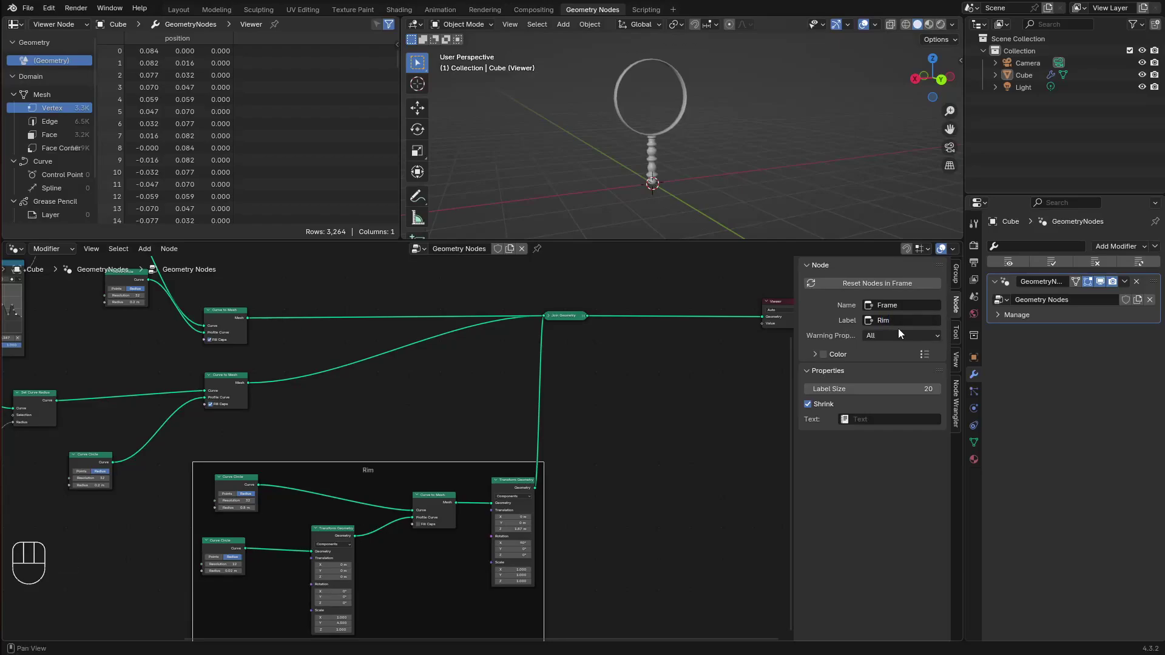
Give the Rim frame a custom blue-violet colour and set its label size to 64
left_click(825, 354)
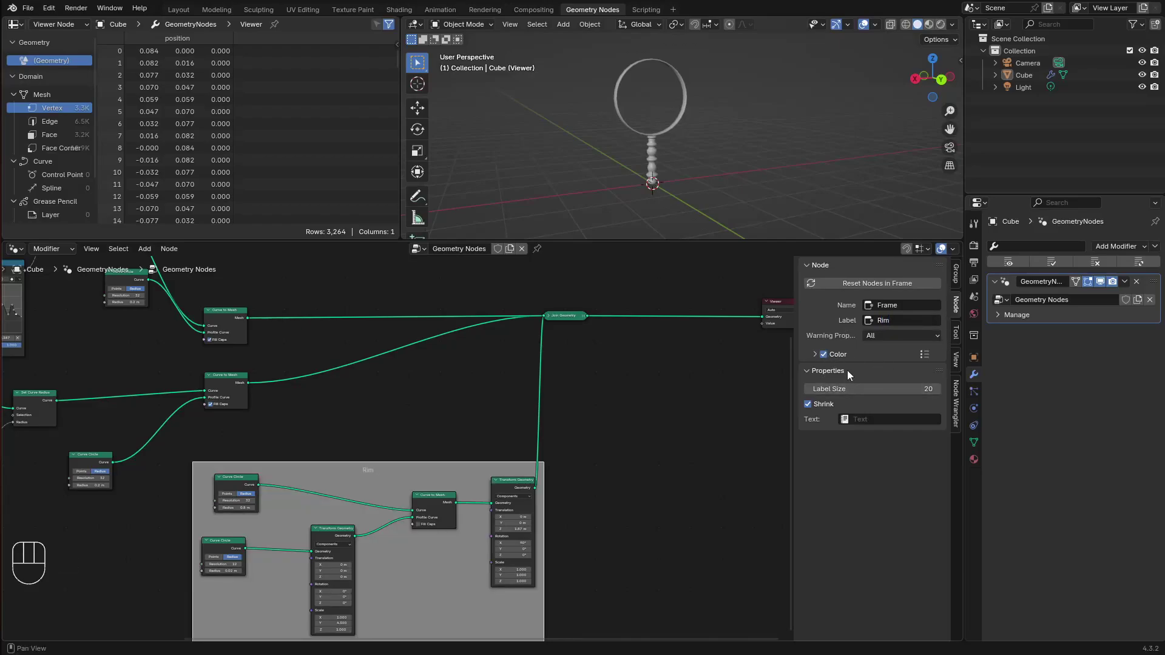
left_click(815, 354)
left_click(881, 373)
left_click_drag(870, 249, 844, 243)
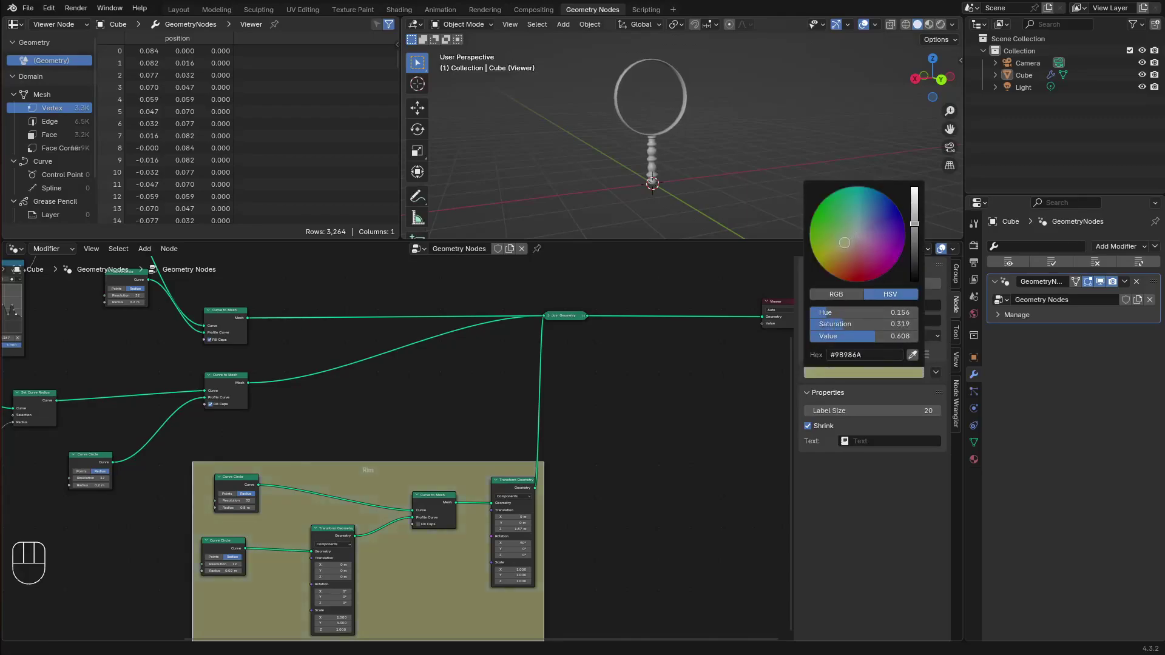
left_click(873, 226)
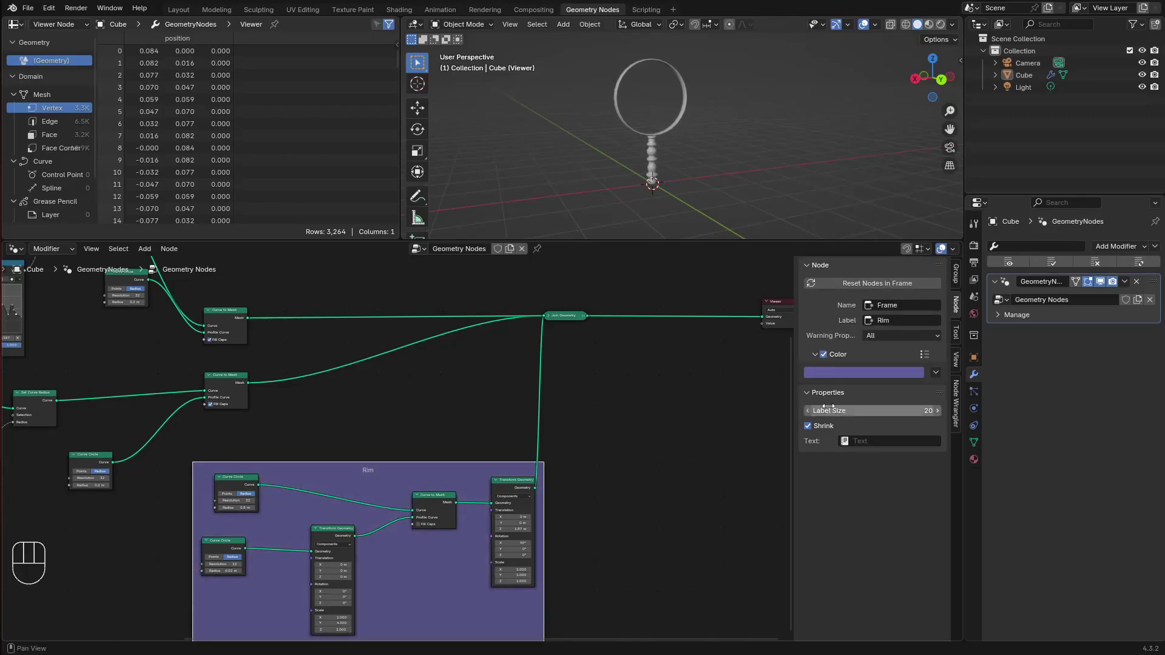
left_click_drag(831, 411, 929, 411)
left_click(713, 432)
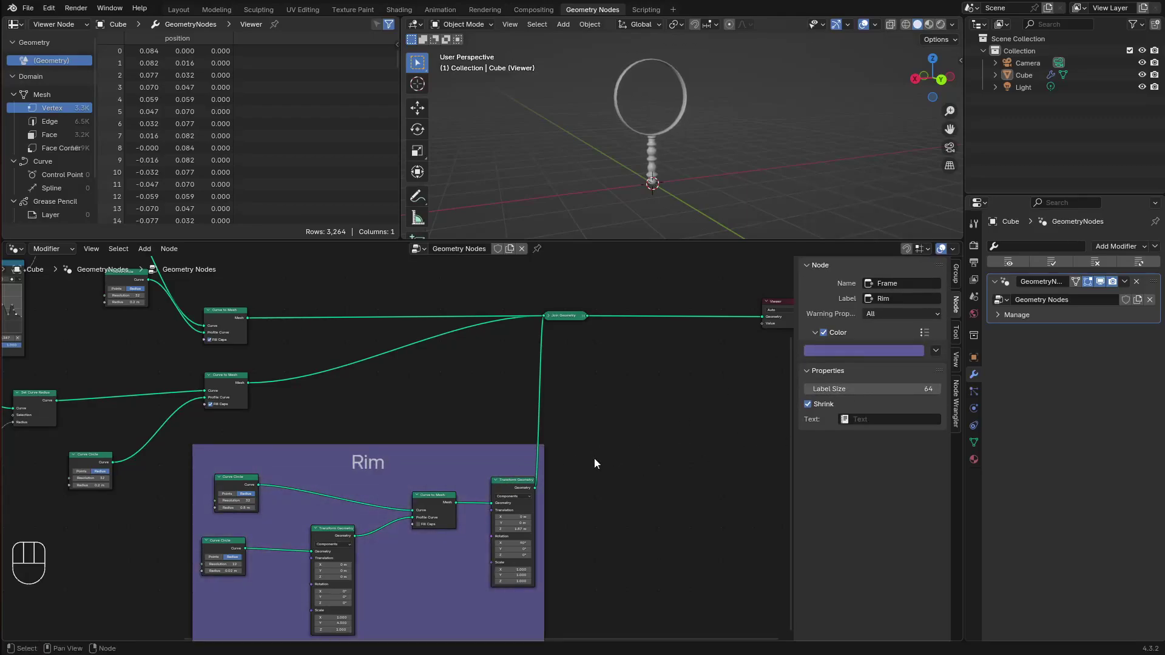
key("n")
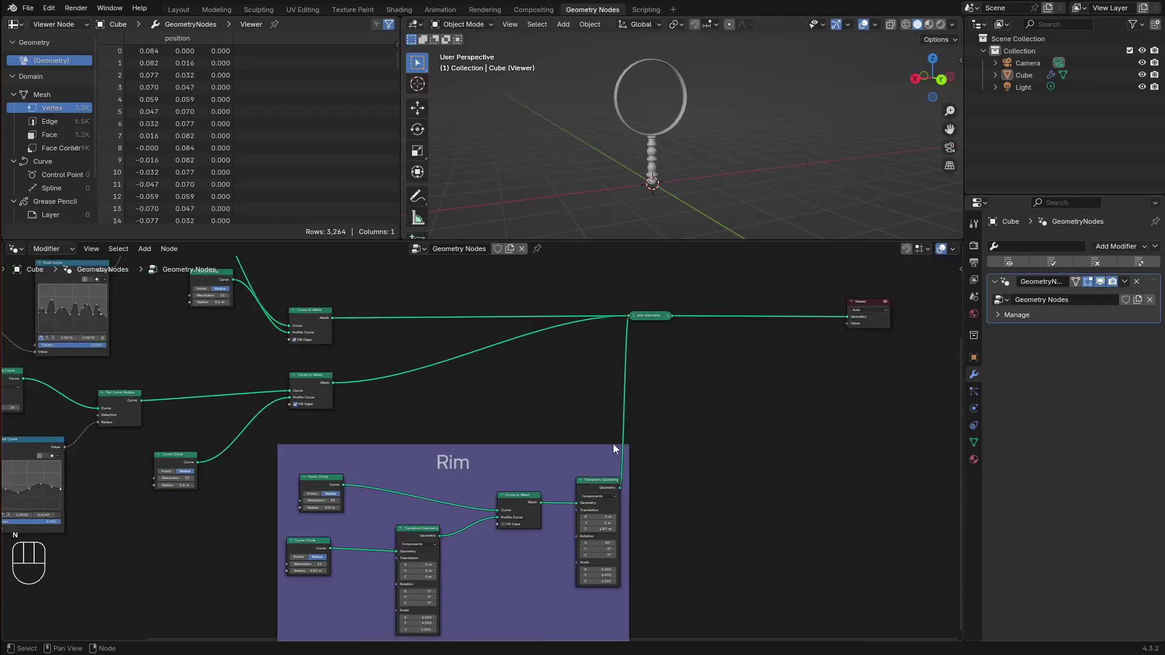
Move the Rim frame and Join Geometry apart and add a UV Sphere node in the space between them
left_click_drag(613, 449, 488, 509)
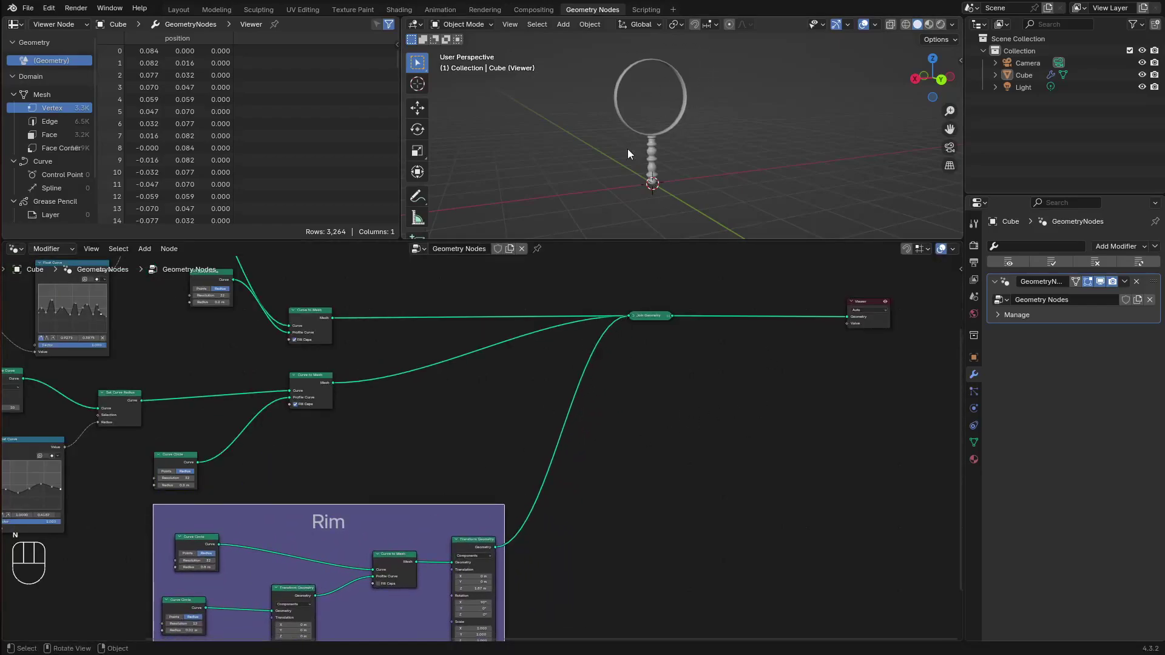
left_click_drag(649, 315, 702, 324)
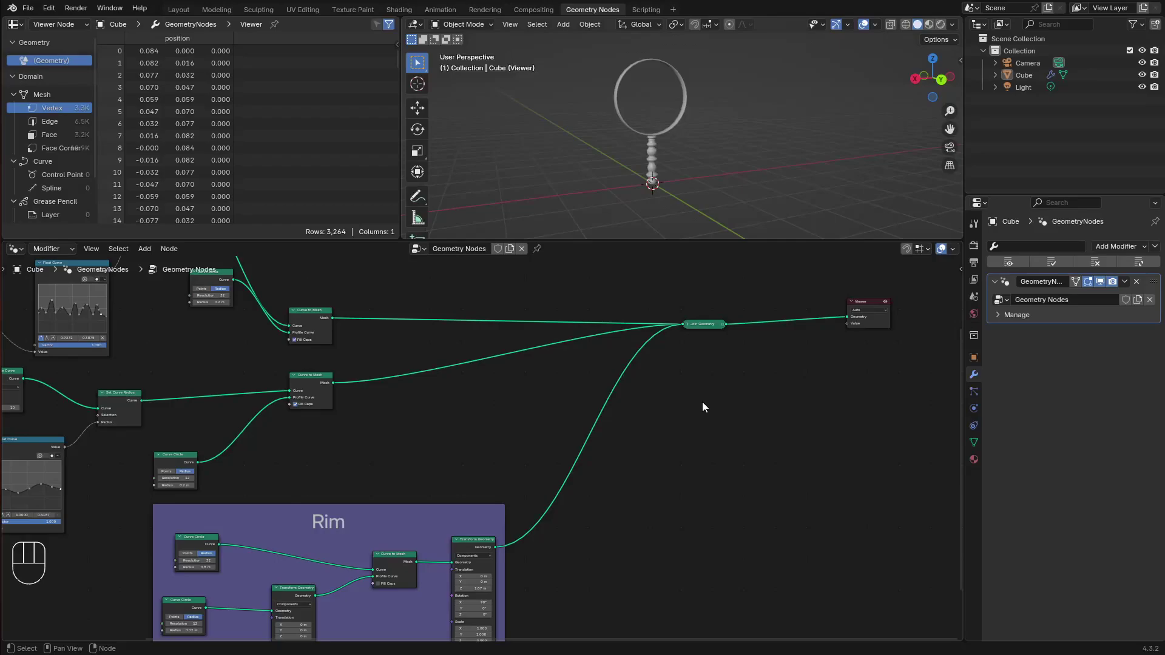
key("shift+a")
left_click(673, 407)
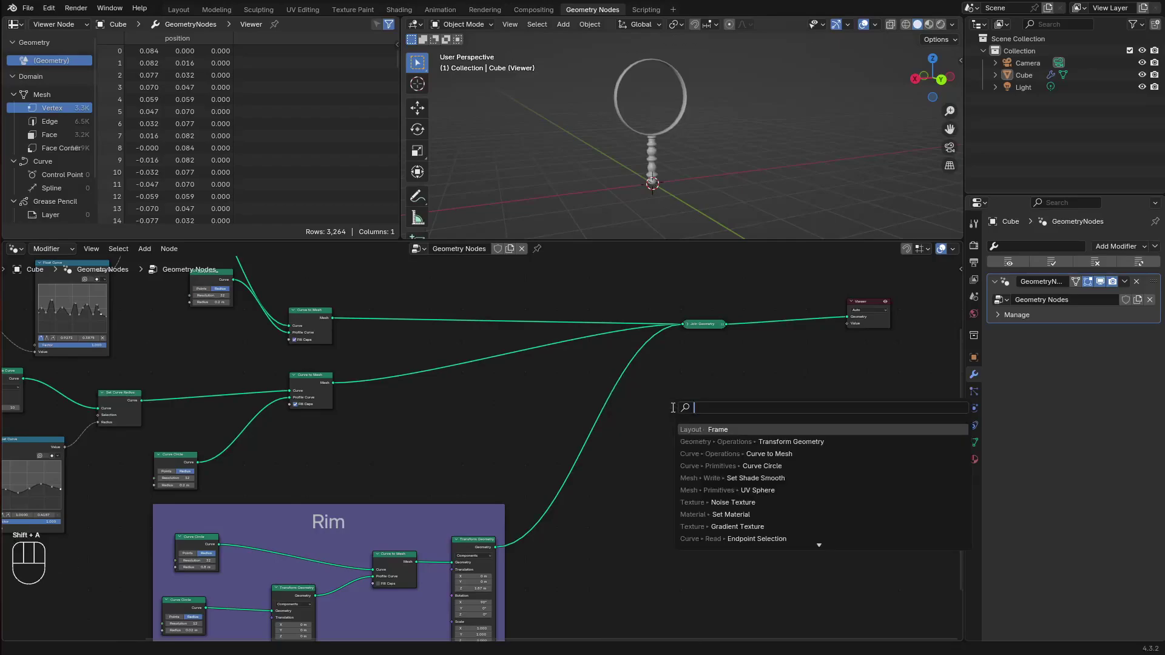
type("uv")
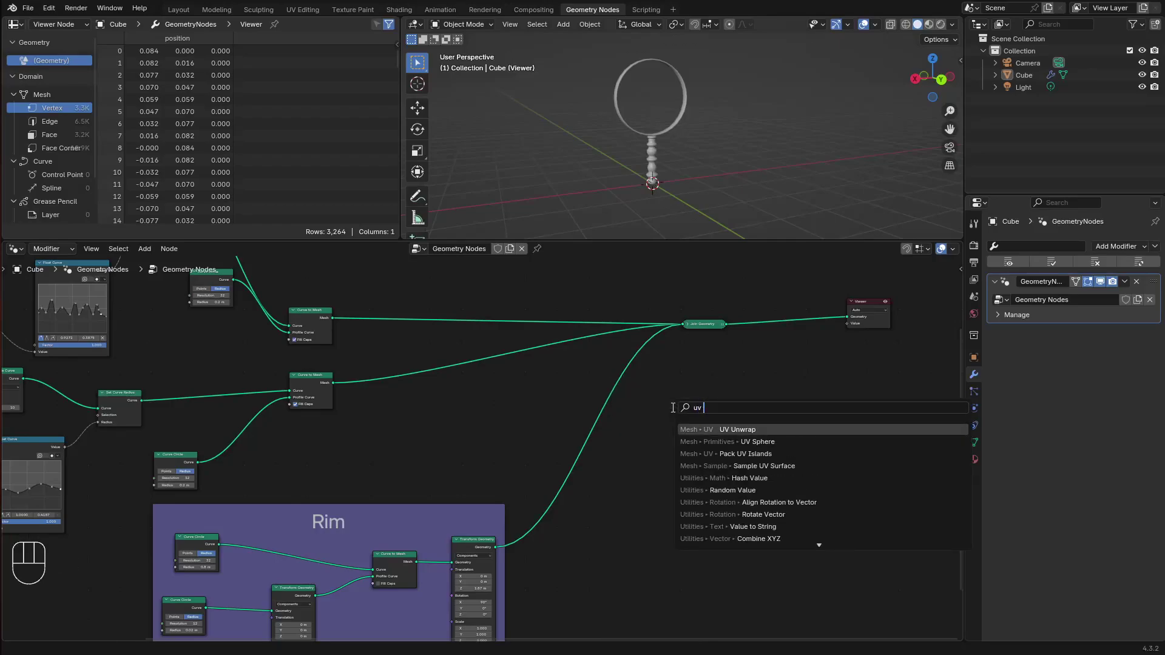
type(" sphere")
key("Return")
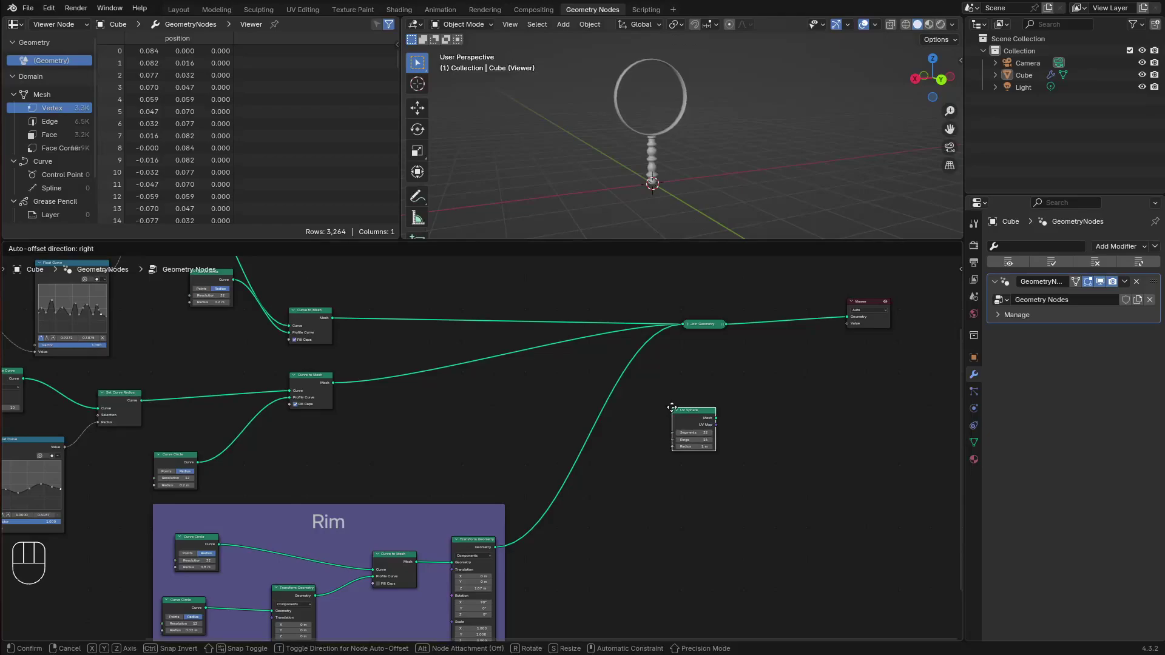
left_click(666, 489)
Connect the UV Sphere's Mesh output to Join Geometry
scroll(714, 475, "up", 3)
middle_click_drag(656, 494, 566, 498)
left_click_drag(635, 504, 747, 326)
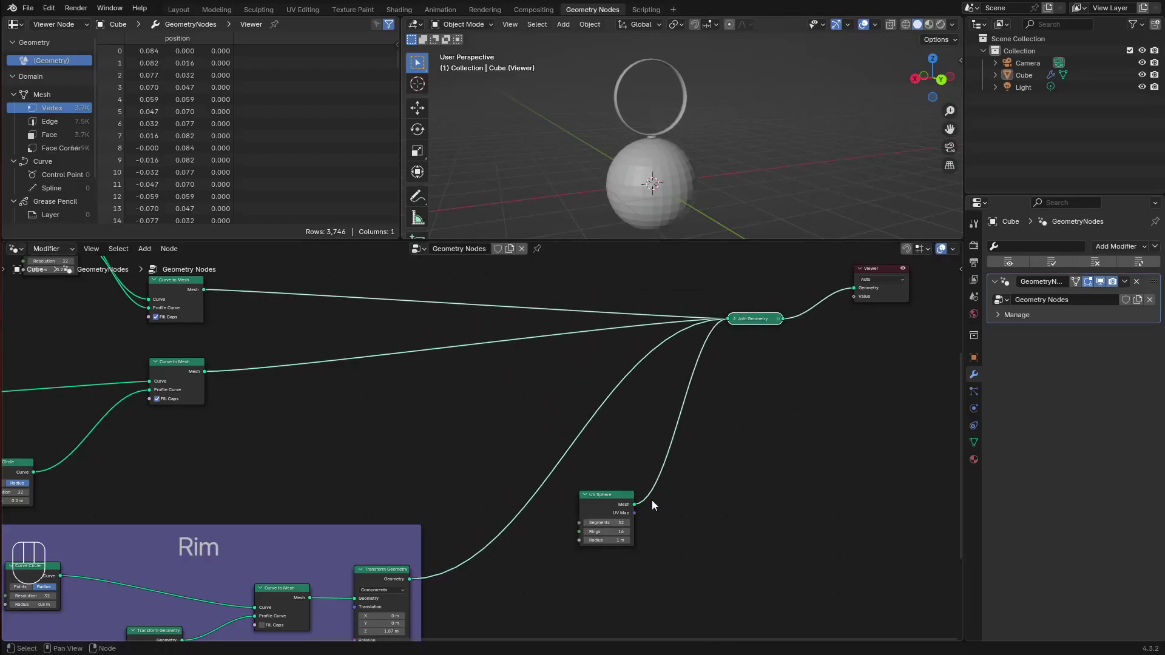
Insert a Transform Geometry node between the UV Sphere and Join Geometry
middle_click_drag(732, 503, 683, 469)
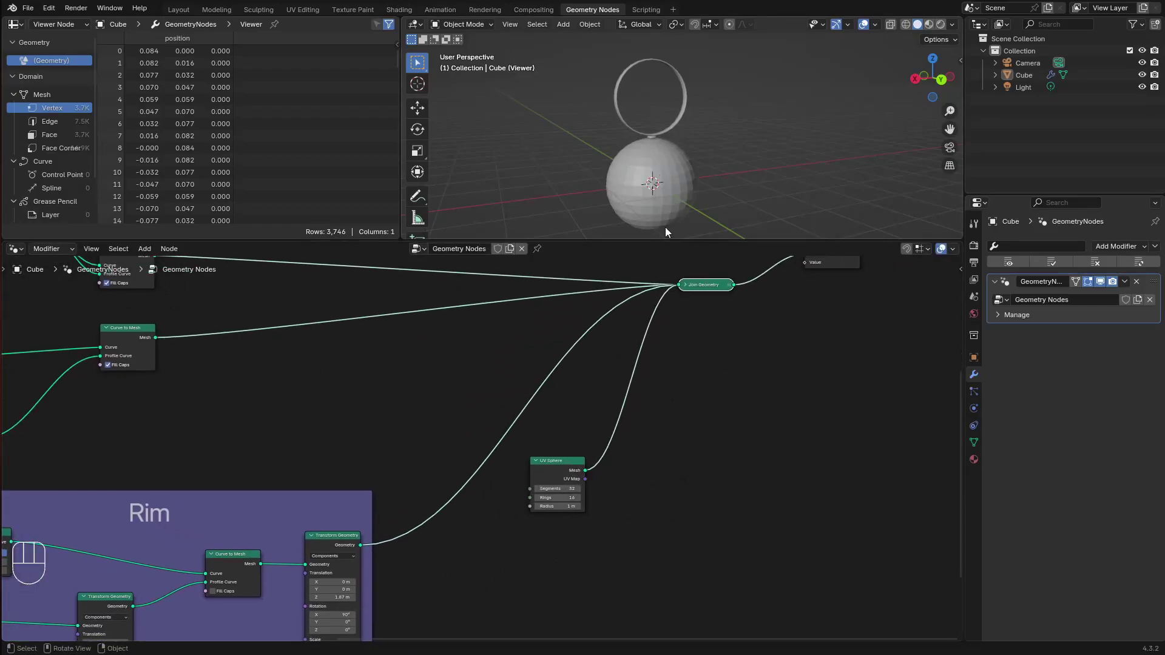
middle_click_drag(665, 232, 704, 231)
key("shift+a")
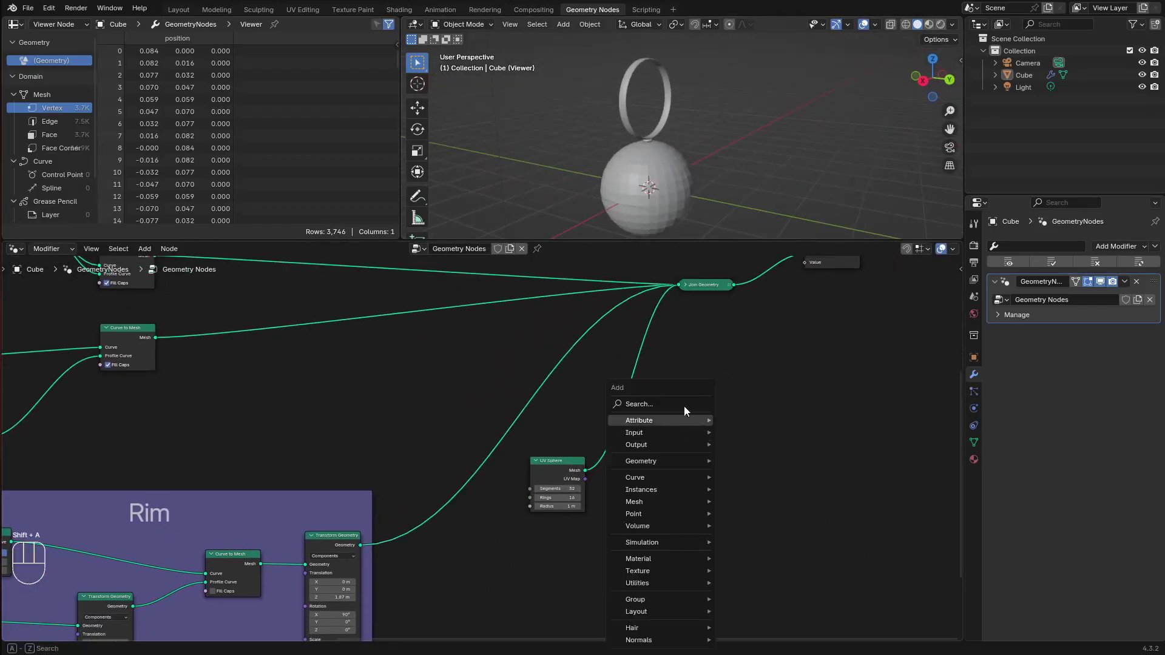
type("trans")
key("Return")
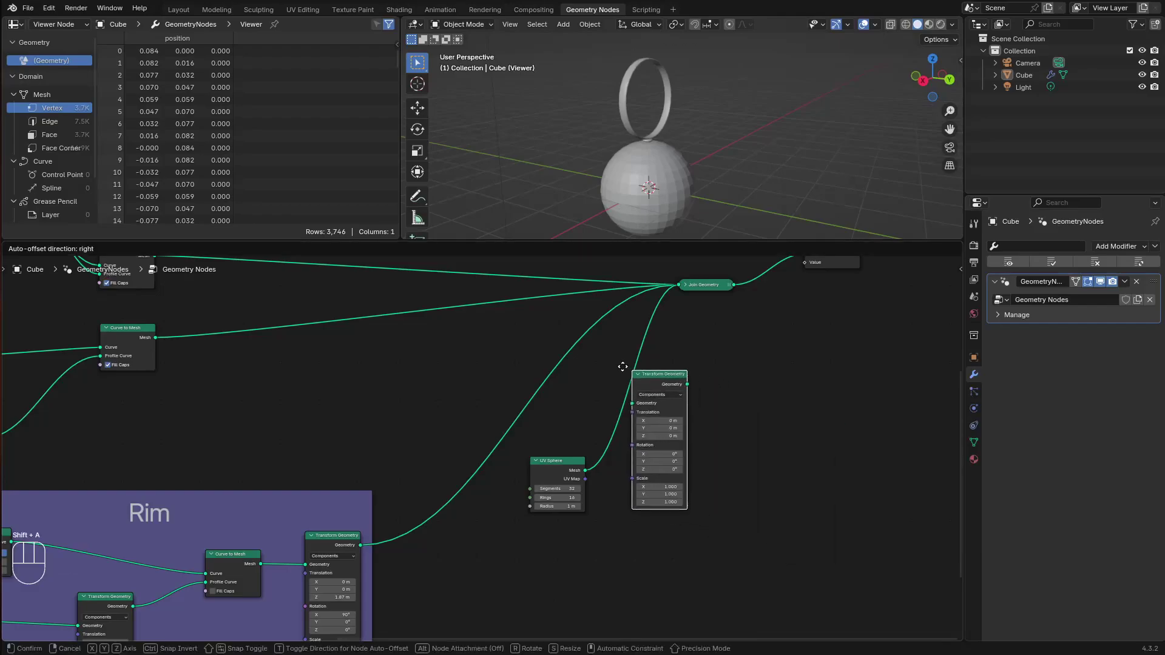
left_click(598, 362)
Set the X rotation of the UV Sphere's Transform Geometry to 90°
scroll(639, 473, "up", 1)
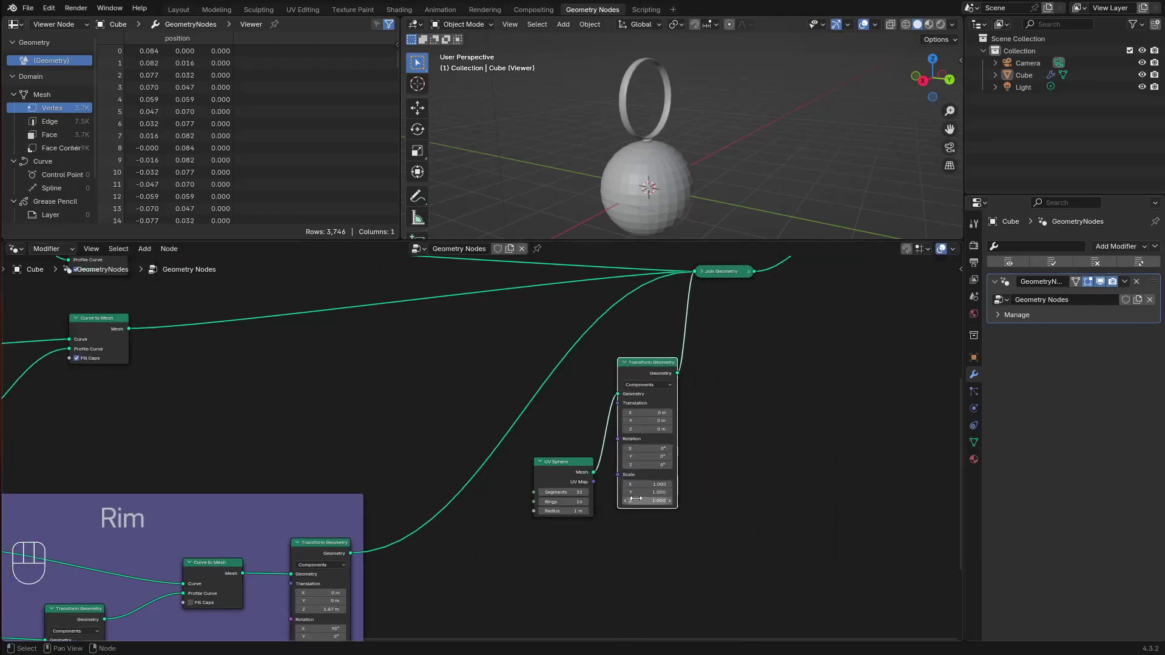
left_click(650, 455)
key("Escape")
left_click_drag(650, 448, 669, 448)
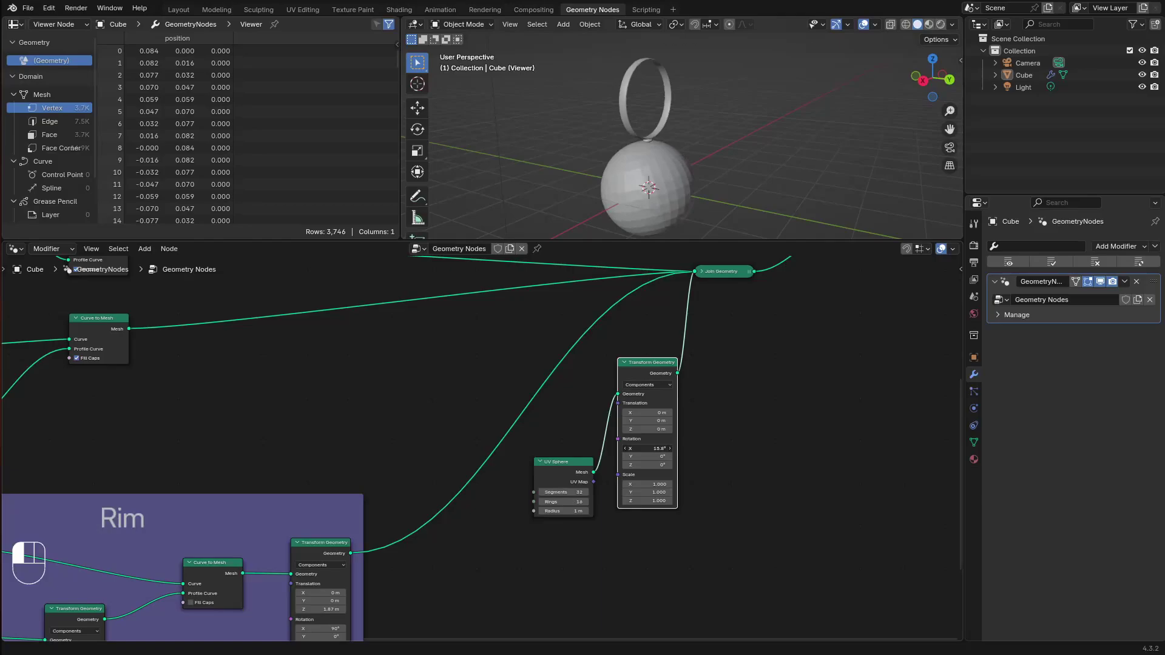
key("Return")
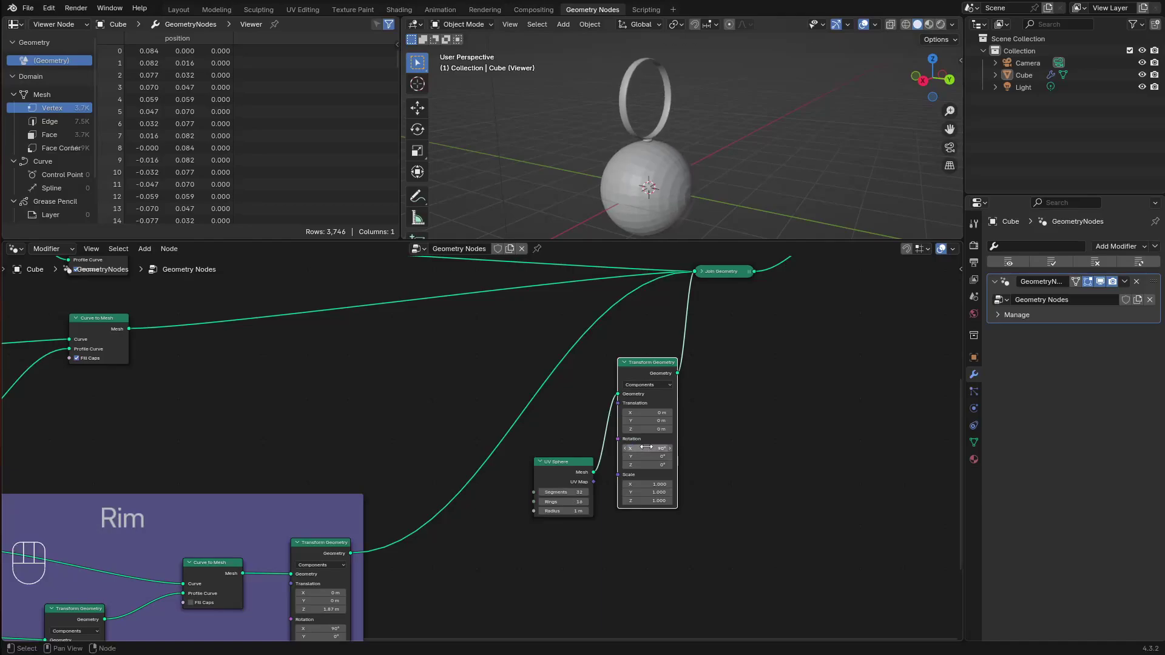
Set the UV Sphere transform's Z scale to 0.6 and its Z translation to 1.87 m
scroll(705, 514, "up", 1)
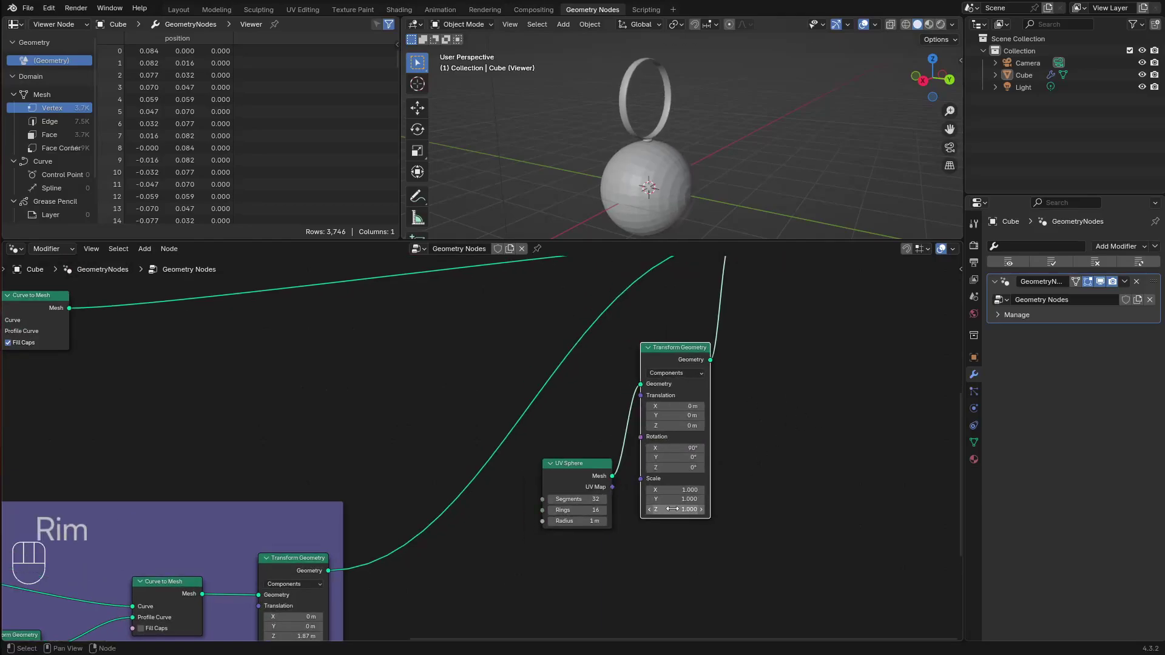
mouse_move(672, 509)
left_mouse_down()
mouse_move(722, 509)
mouse_move(634, 509)
mouse_move(673, 507)
left_mouse_up()
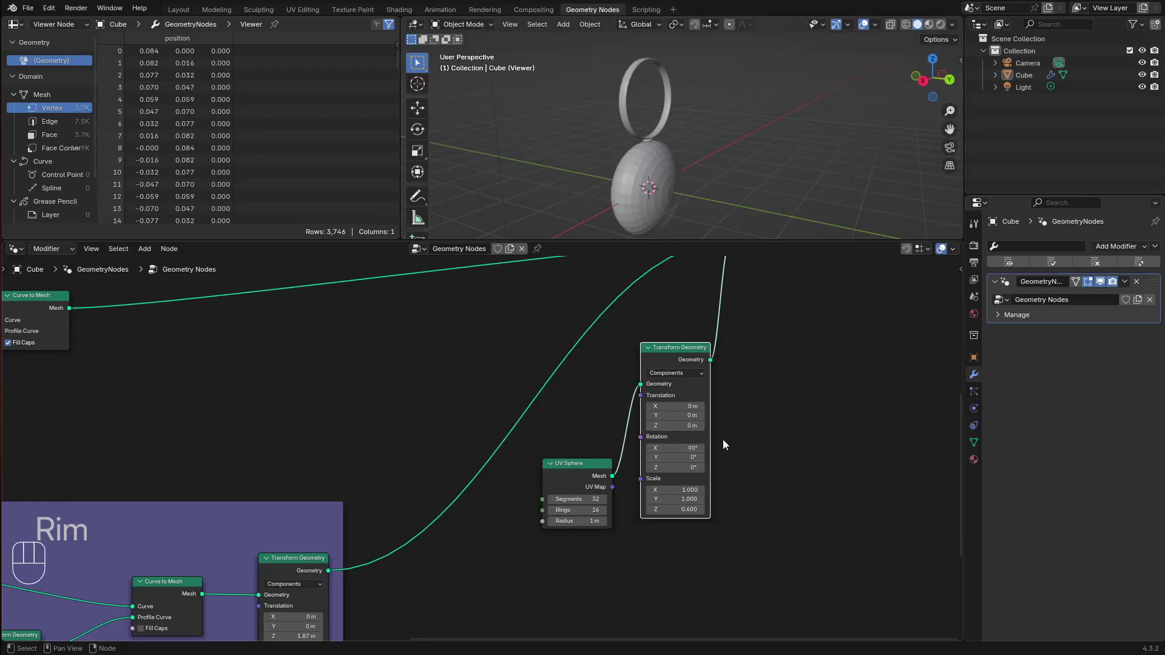
left_click(682, 423)
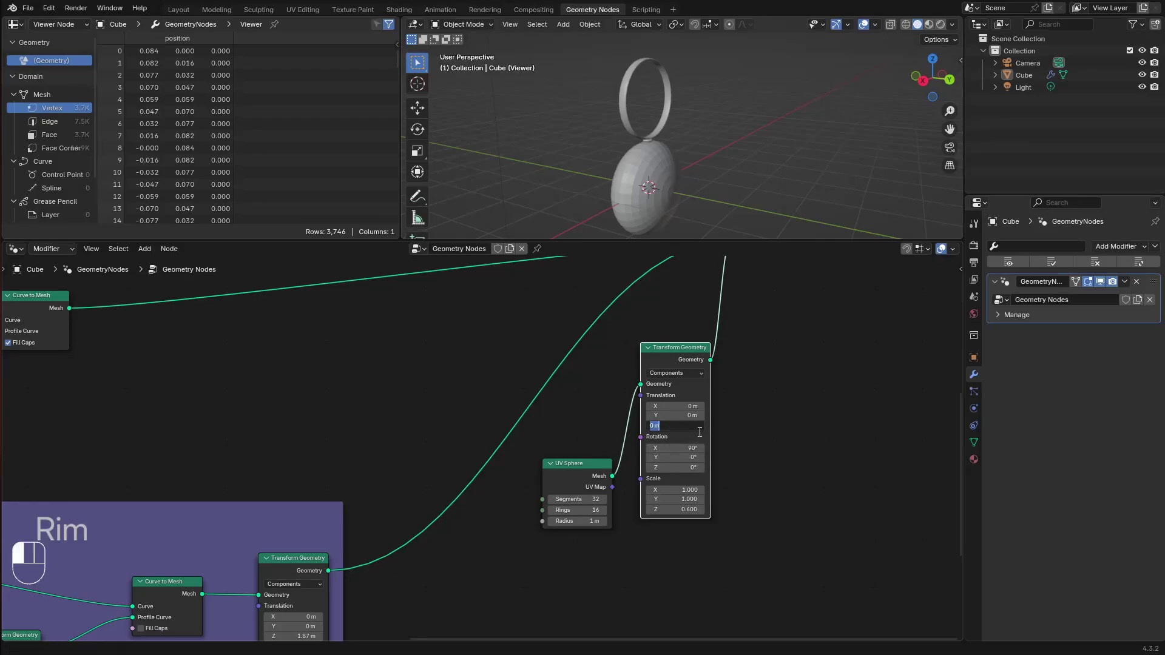
type("1.87")
key("Return")
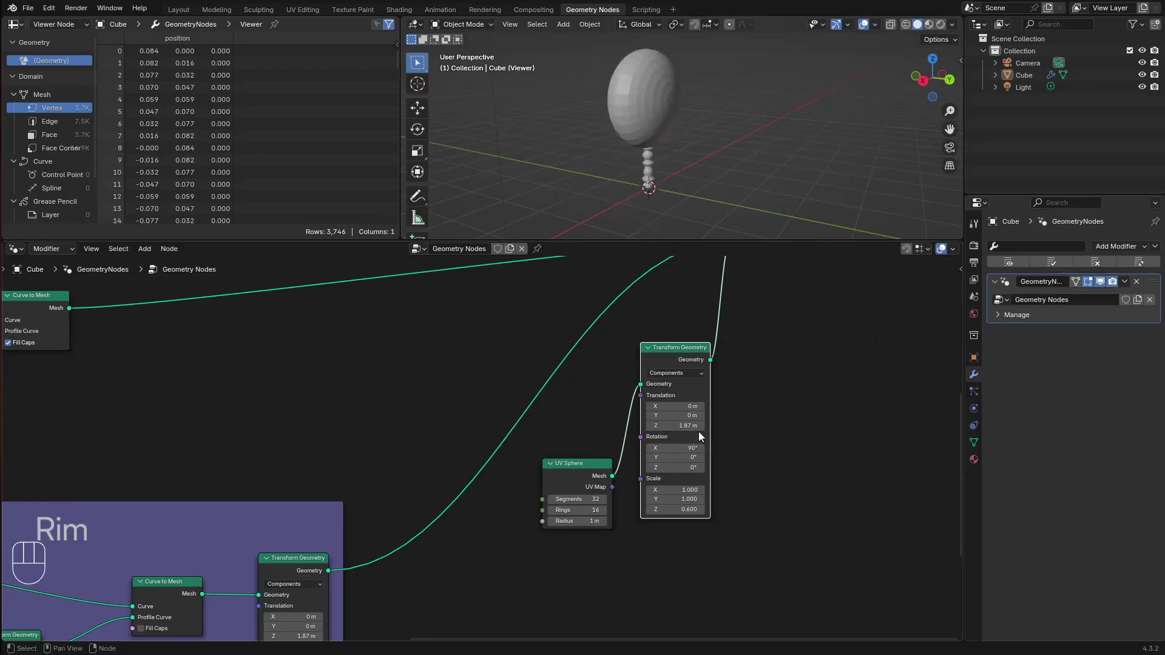
Set both the X and Y scale of the UV Sphere's Transform Geometry to 0.8
scroll(698, 519, "up", 1)
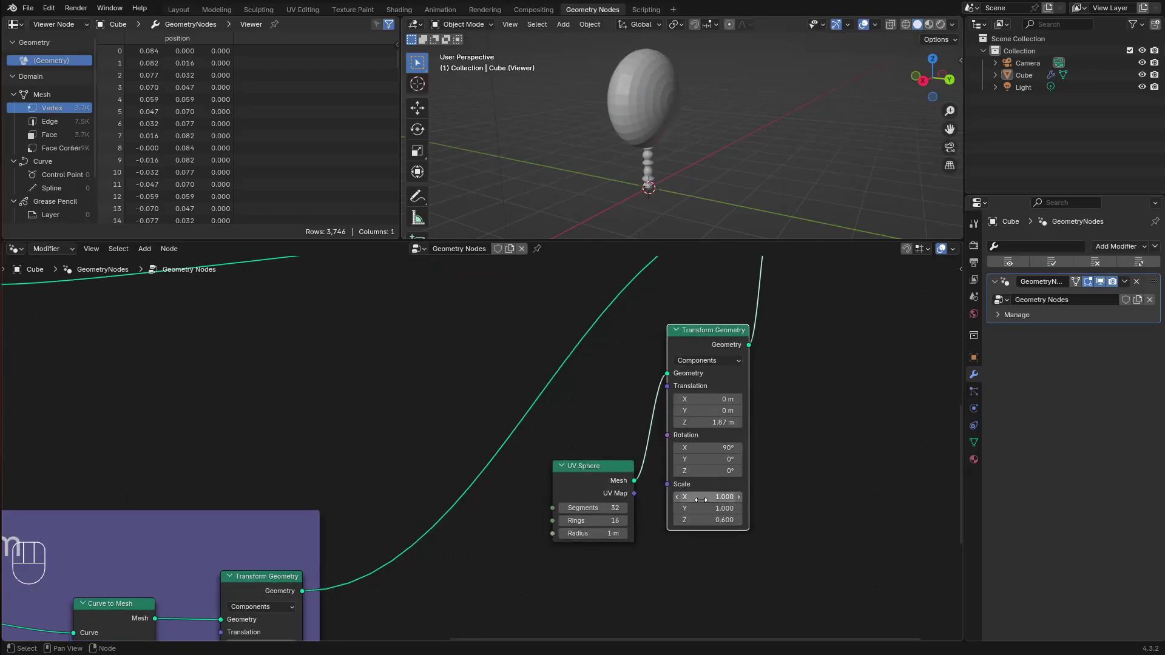
mouse_move(701, 498)
left_mouse_down()
mouse_move(725, 498)
mouse_move(693, 509)
left_mouse_up()
right_click(703, 497)
Flatten the sphere into a thin lens by setting its Transform Geometry Z scale to 0.2
middle_click_drag(622, 218, 721, 185)
scroll(721, 186, "up", 4)
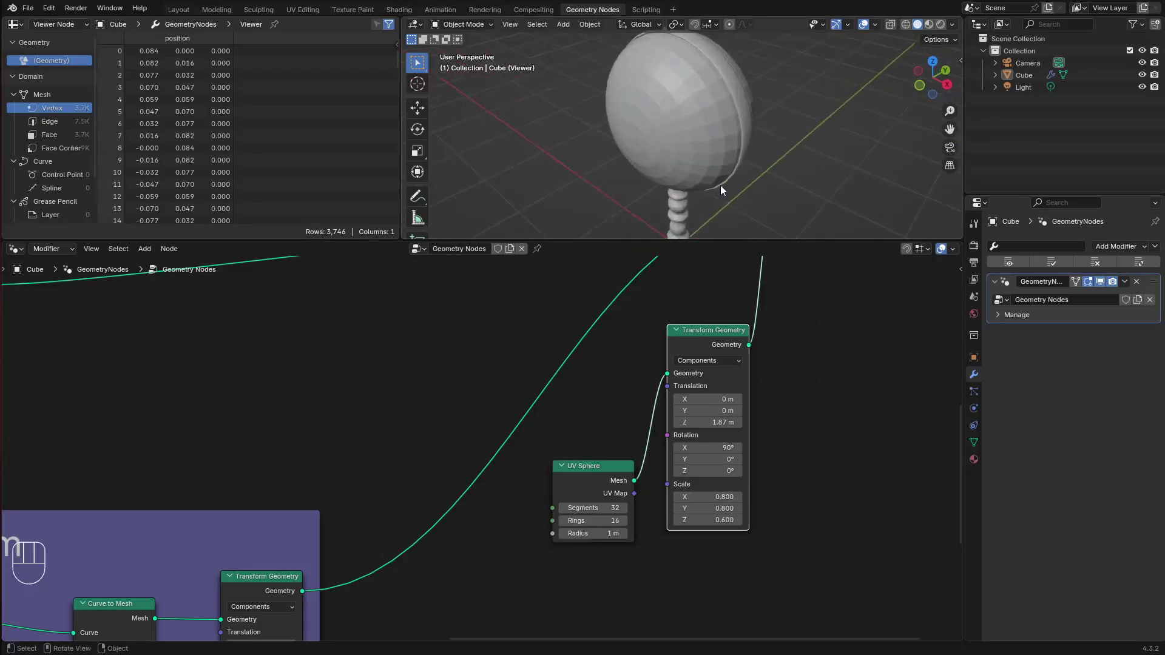
mouse_move(707, 520)
left_mouse_down()
mouse_move(746, 520)
mouse_move(684, 520)
left_mouse_up()
middle_click_drag(744, 133, 606, 82)
middle_click_drag(667, 112, 775, 172, "shift")
left_click(730, 521)
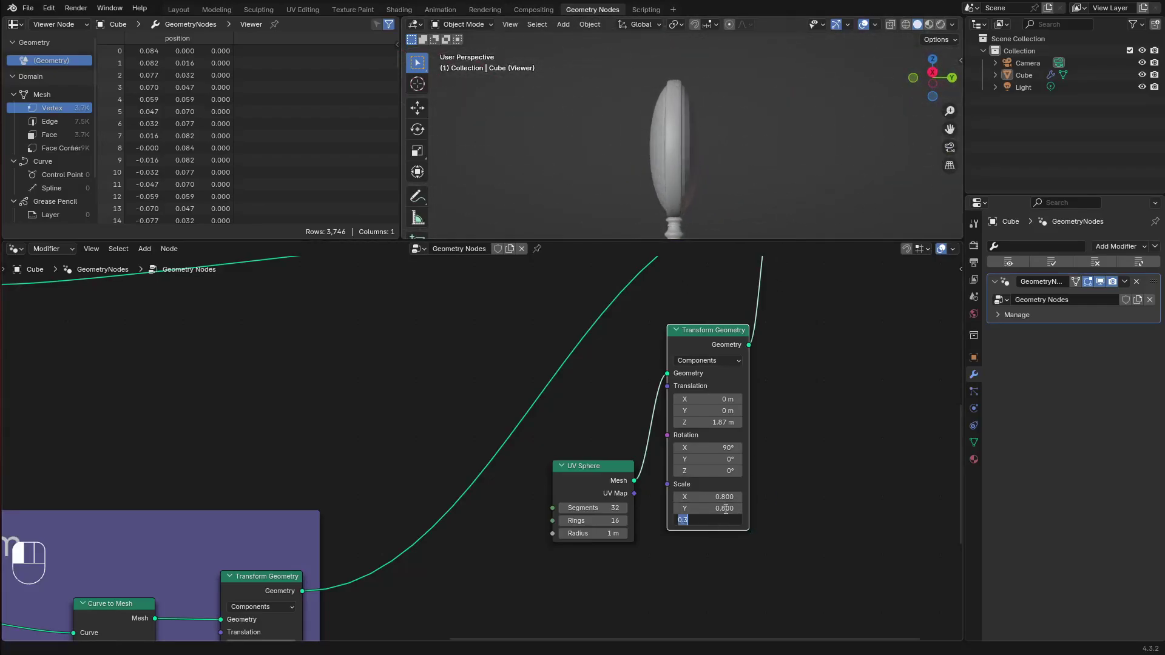
type("0.2")
key("Return")
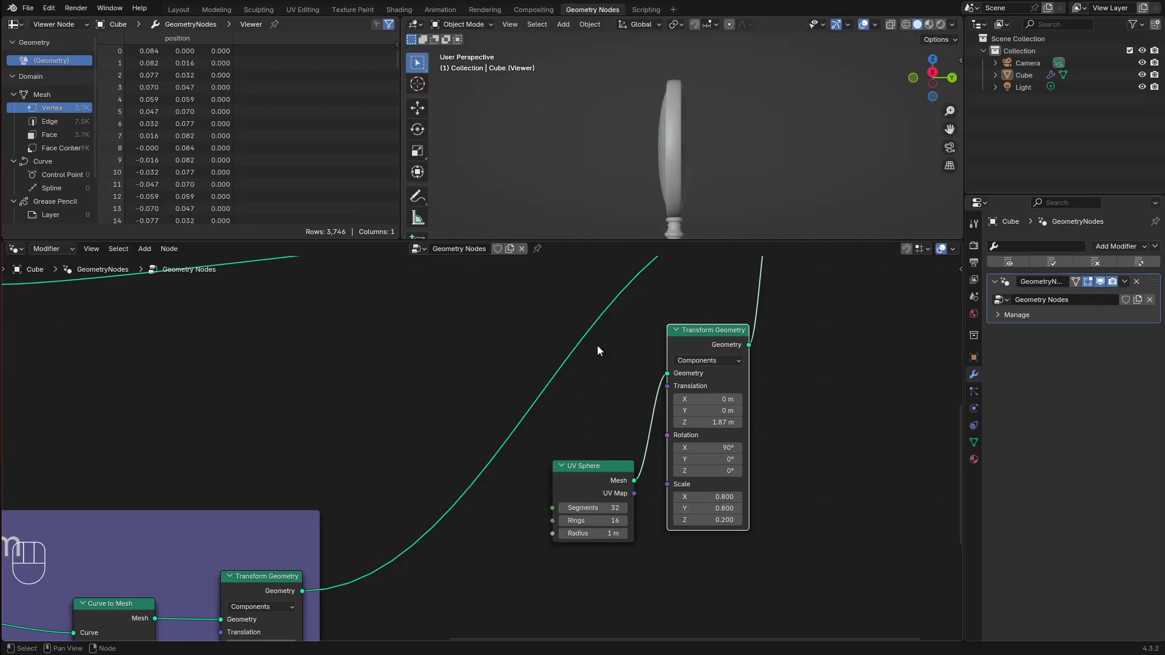
Move the Viewer and Join Geometry nodes farther along the chain, leaving a wide gap between them
middle_click_drag(591, 166, 758, 182)
scroll(726, 392, "down", 2)
middle_click_drag(726, 393, 716, 431)
scroll(716, 432, "down", 4)
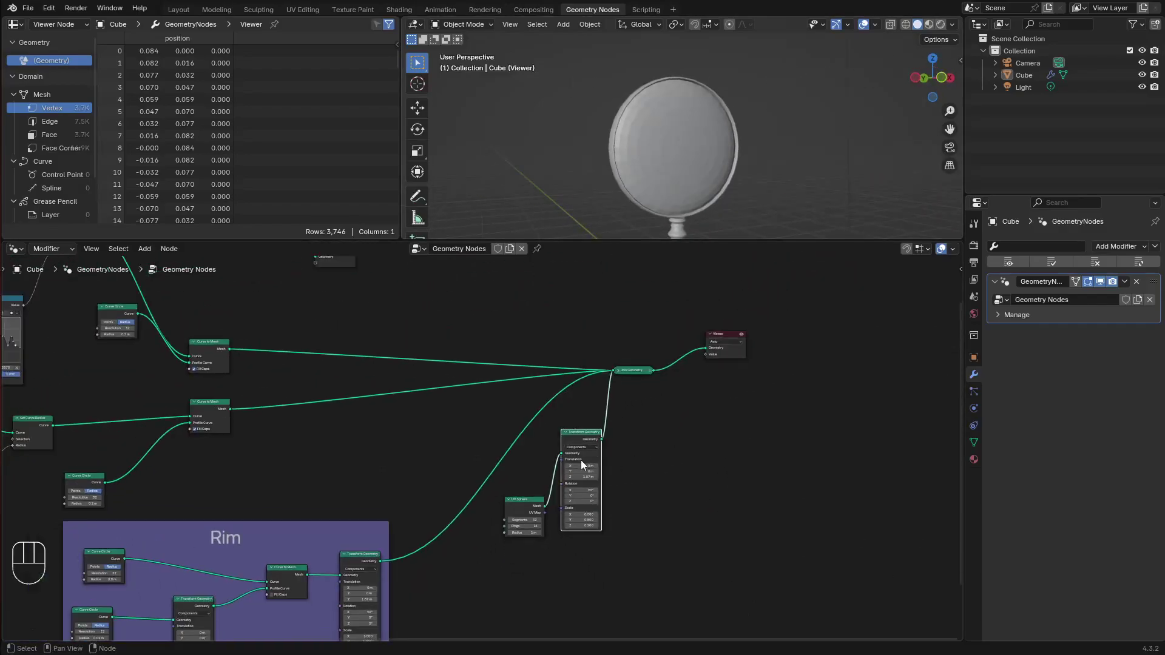
middle_click_drag(581, 460, 686, 443)
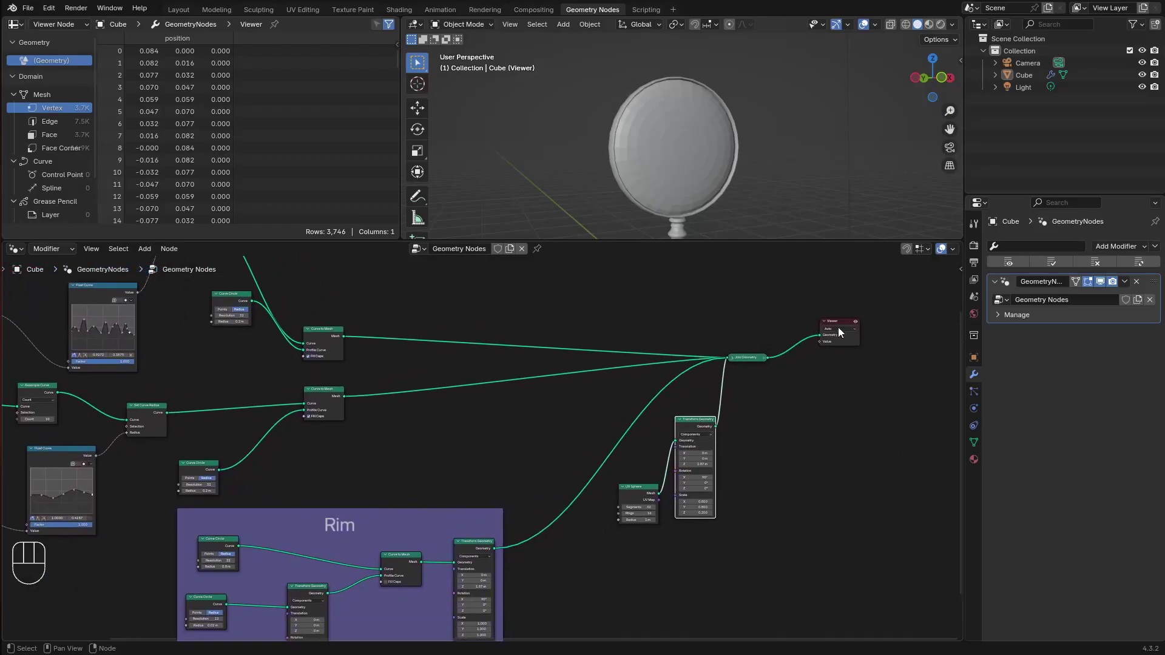
left_click_drag(838, 327, 888, 339)
left_click_drag(758, 358, 785, 345)
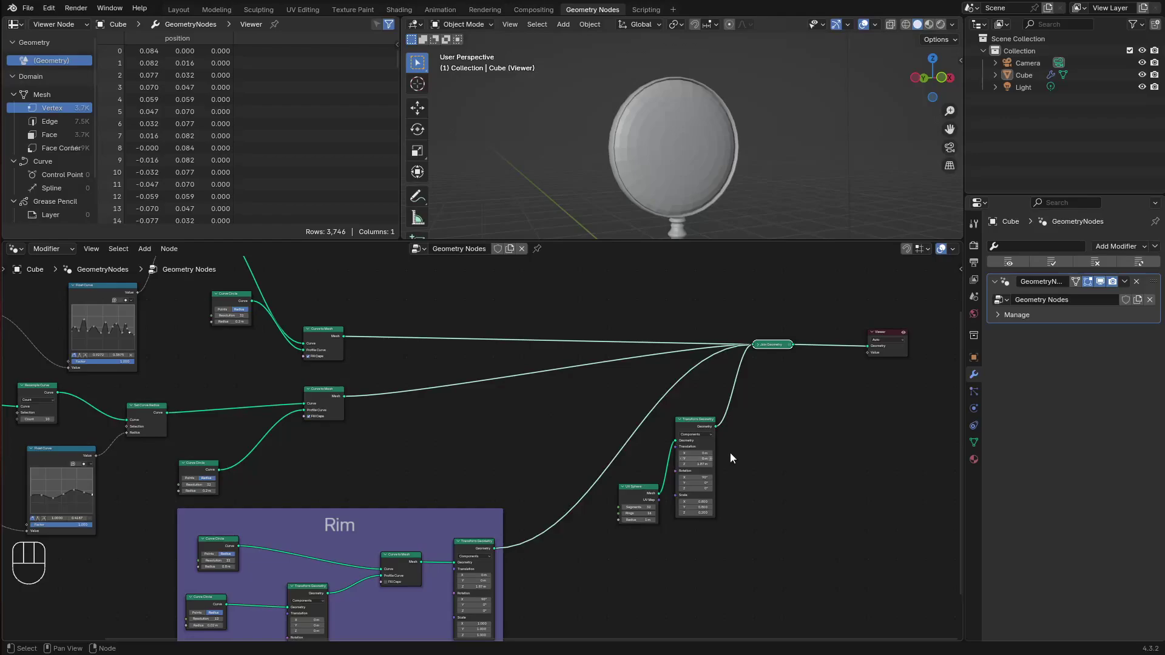
scroll(729, 434, "up", 4)
middle_click_drag(729, 423, 520, 484)
left_click_drag(758, 361, 827, 363)
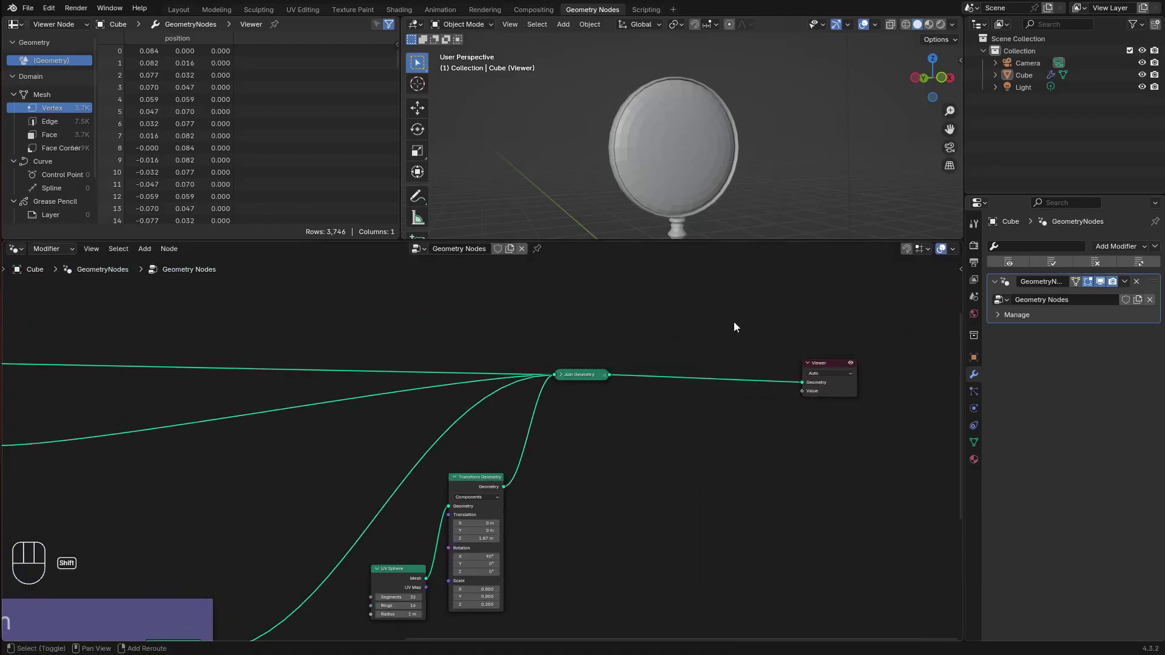
Insert a Set Shade Smooth node on the link between Join Geometry and the Viewer
key("shift+a")
type("set")
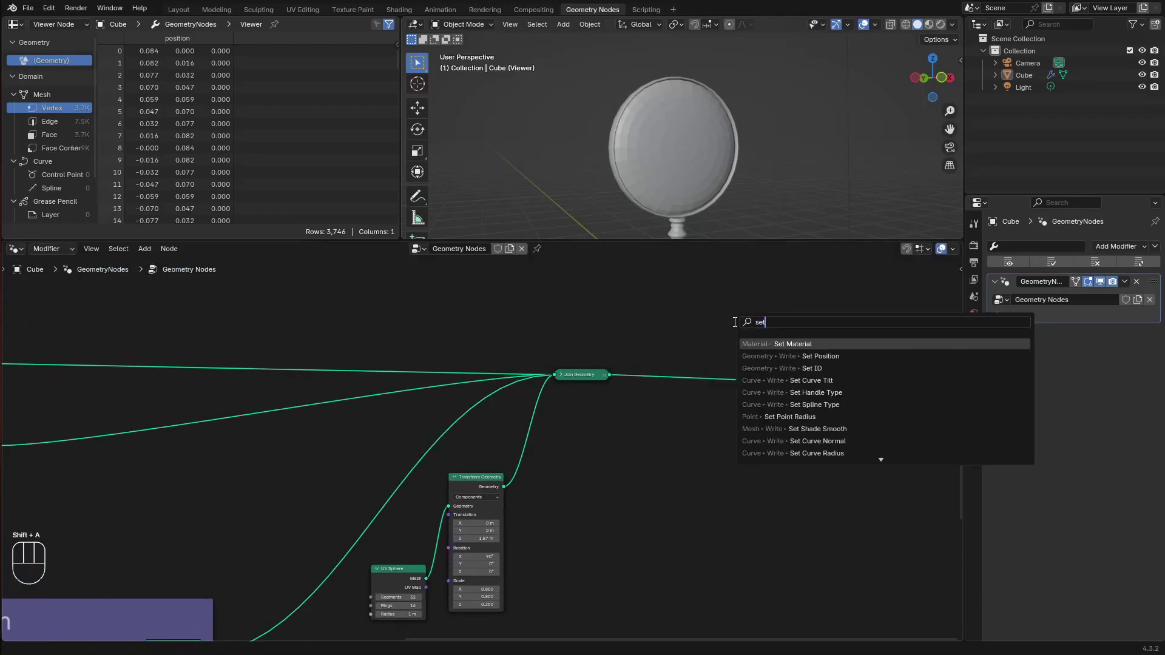
type(" sh")
key("Return")
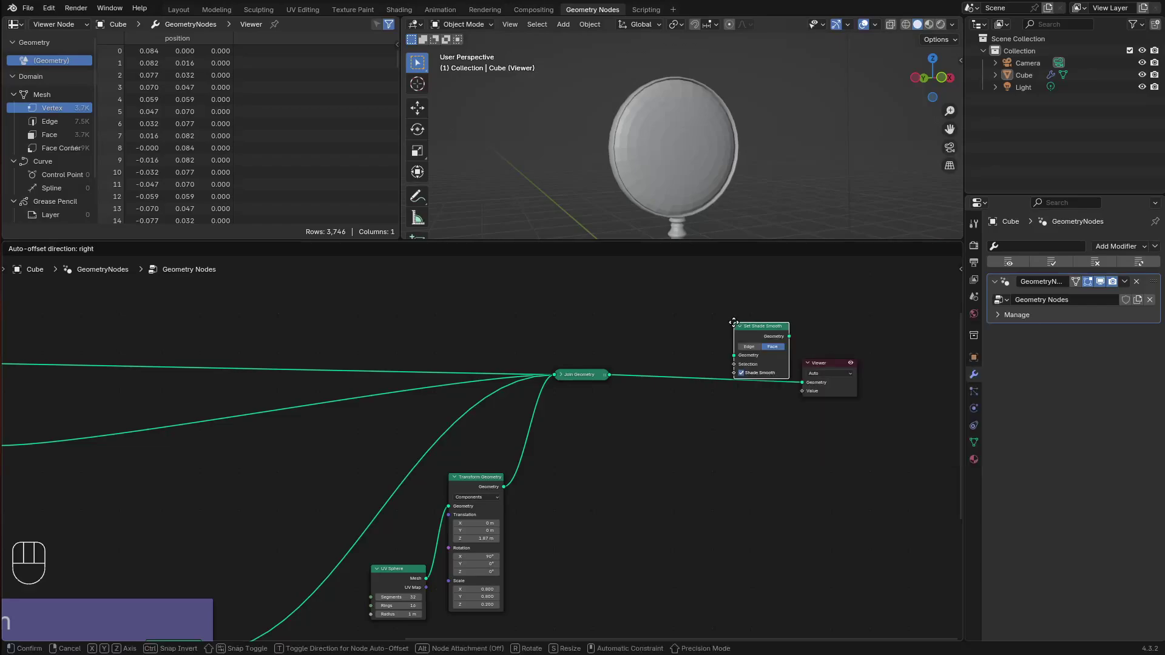
left_click(678, 357)
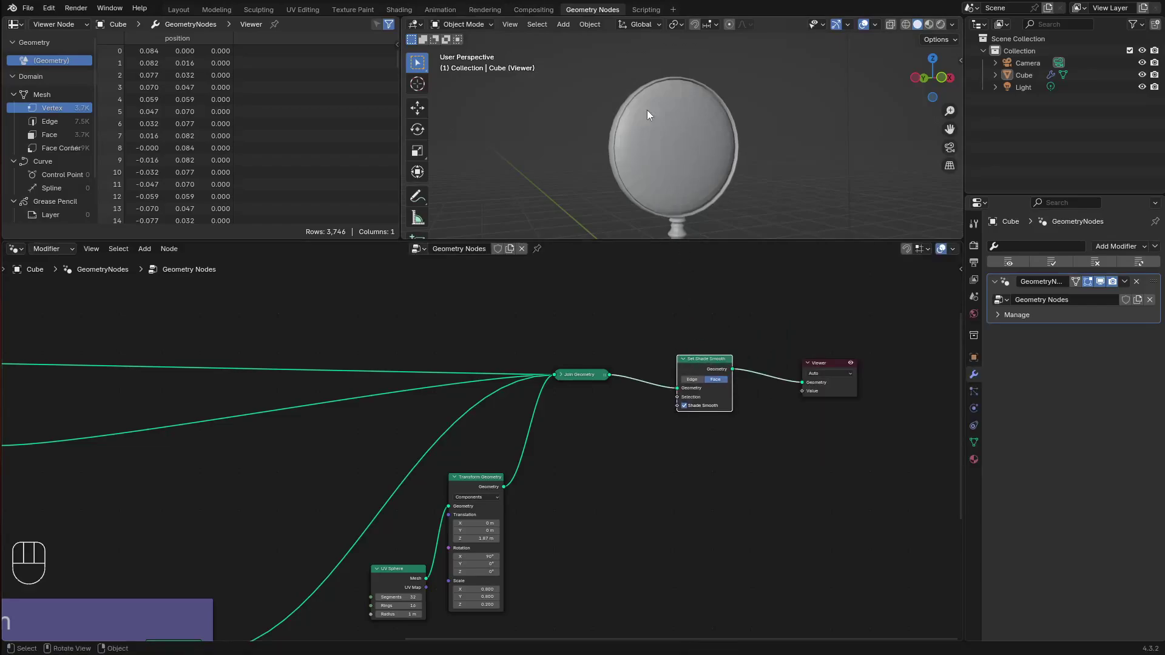
middle_click_drag(647, 110, 690, 197)
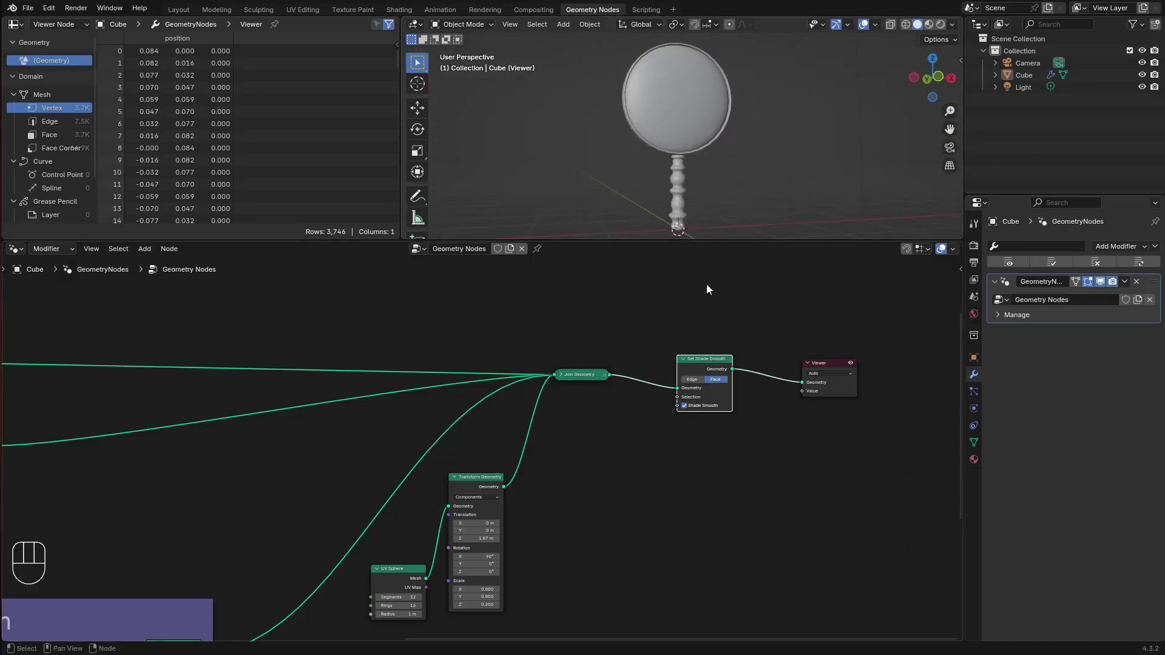